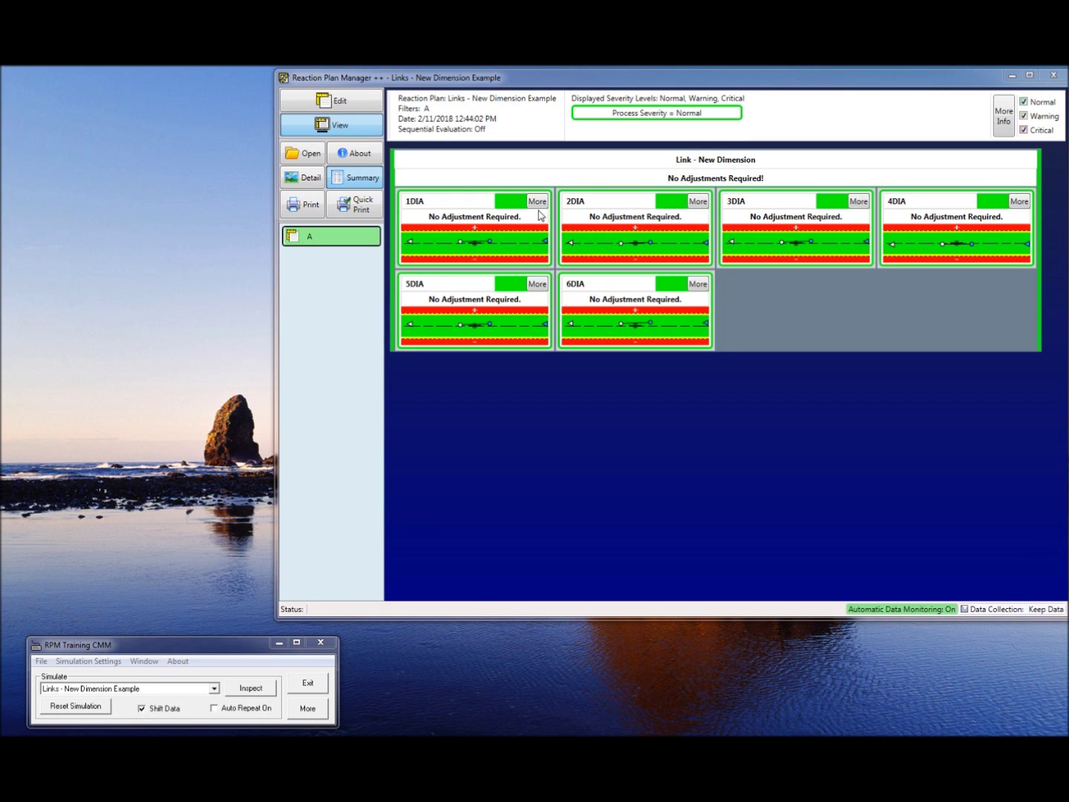
# Put the reaction plan into edit mode and insert a new dimension in front of 6DIA.
pyautogui.click(362, 106)
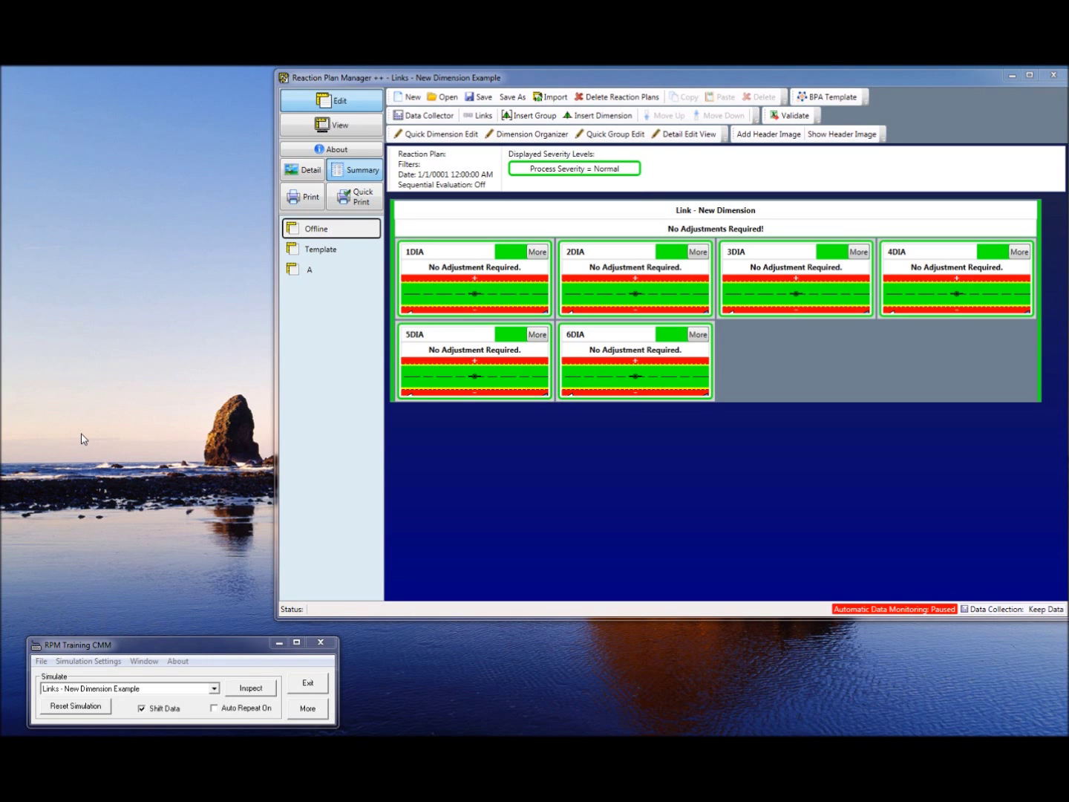
pyautogui.click(638, 355)
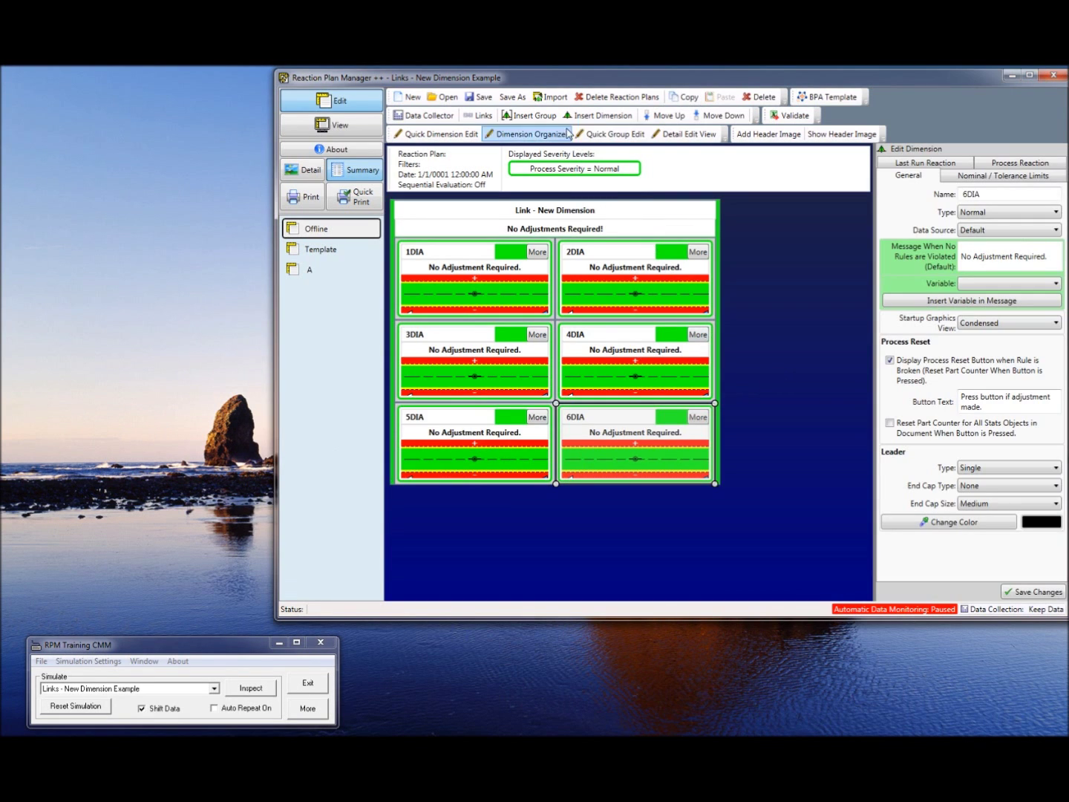
pyautogui.click(589, 118)
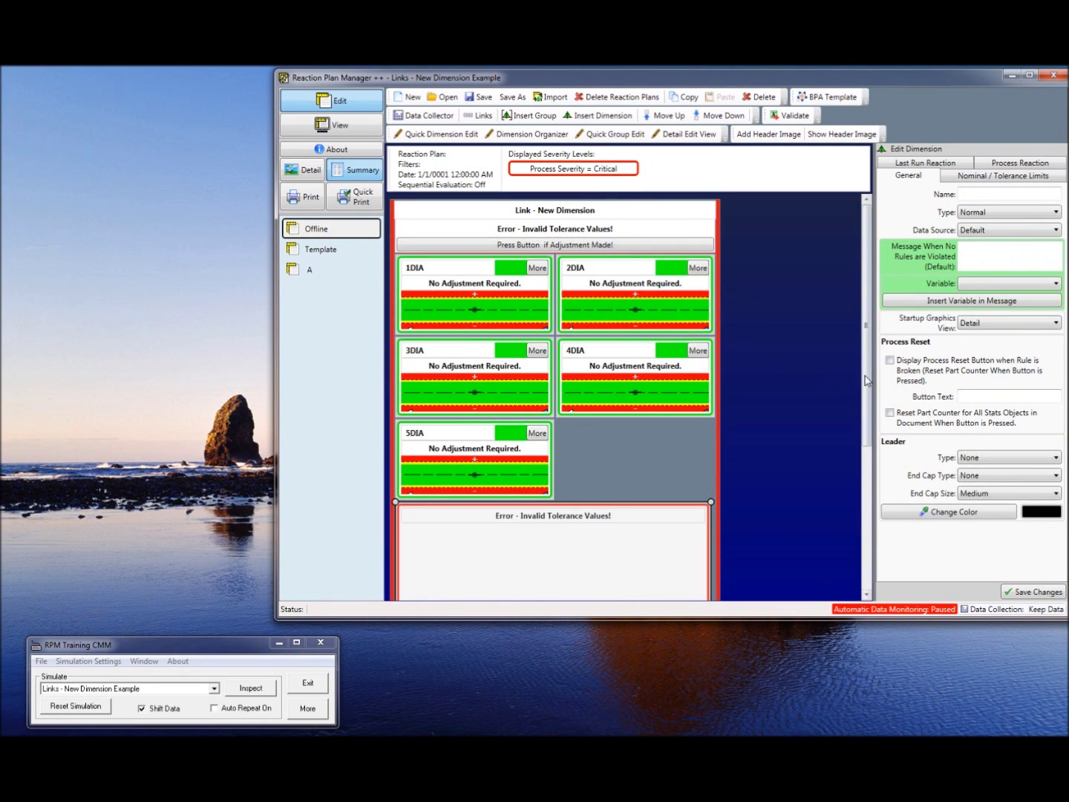
pyautogui.moveTo(865, 369); pyautogui.dragTo(866, 511)
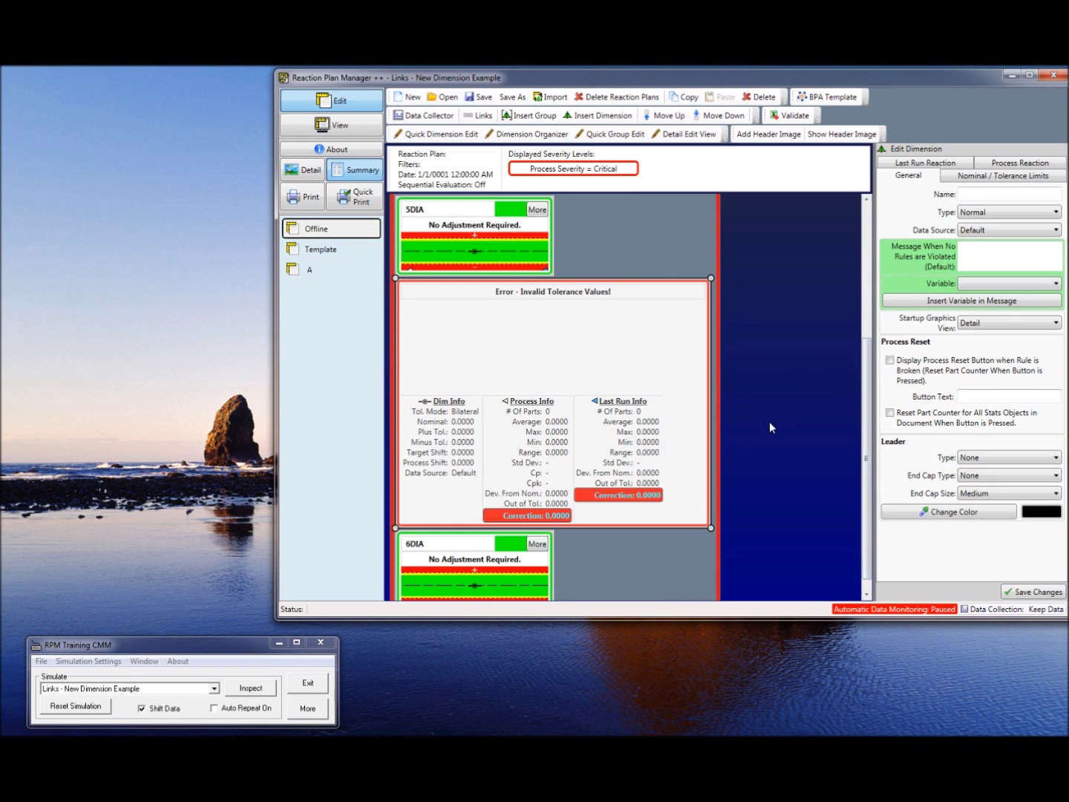
pyautogui.scroll(3, 771, 421)
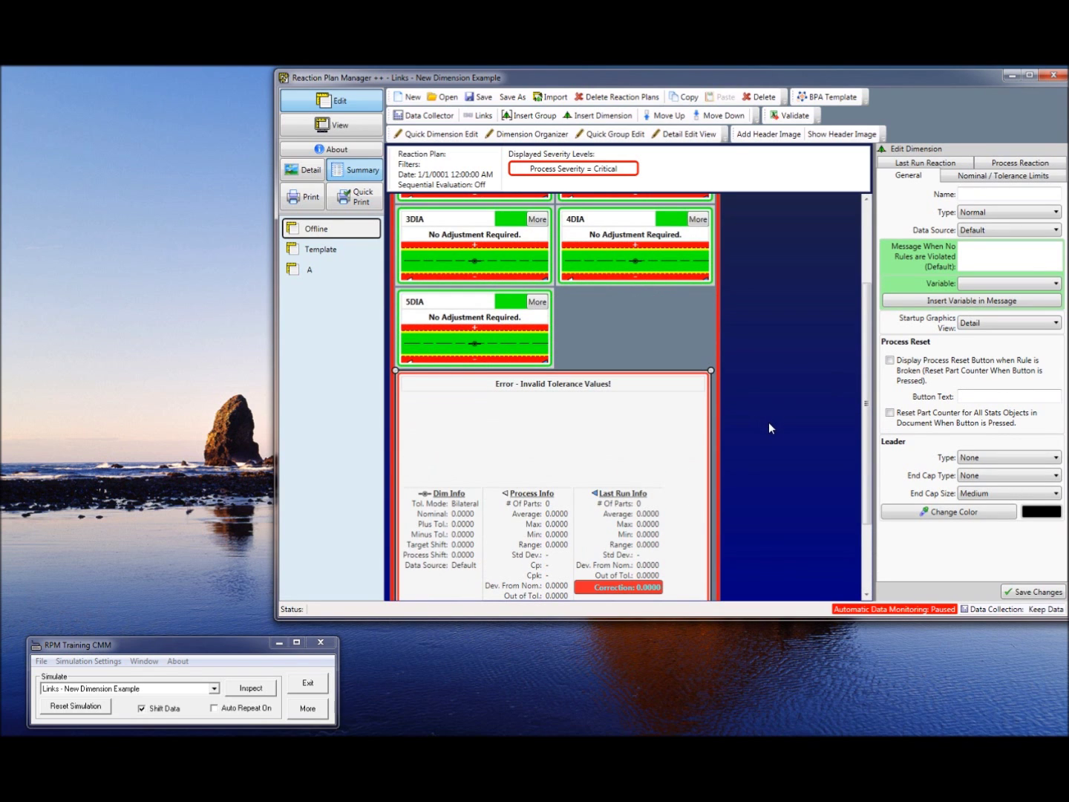
pyautogui.scroll(3, 768, 422)
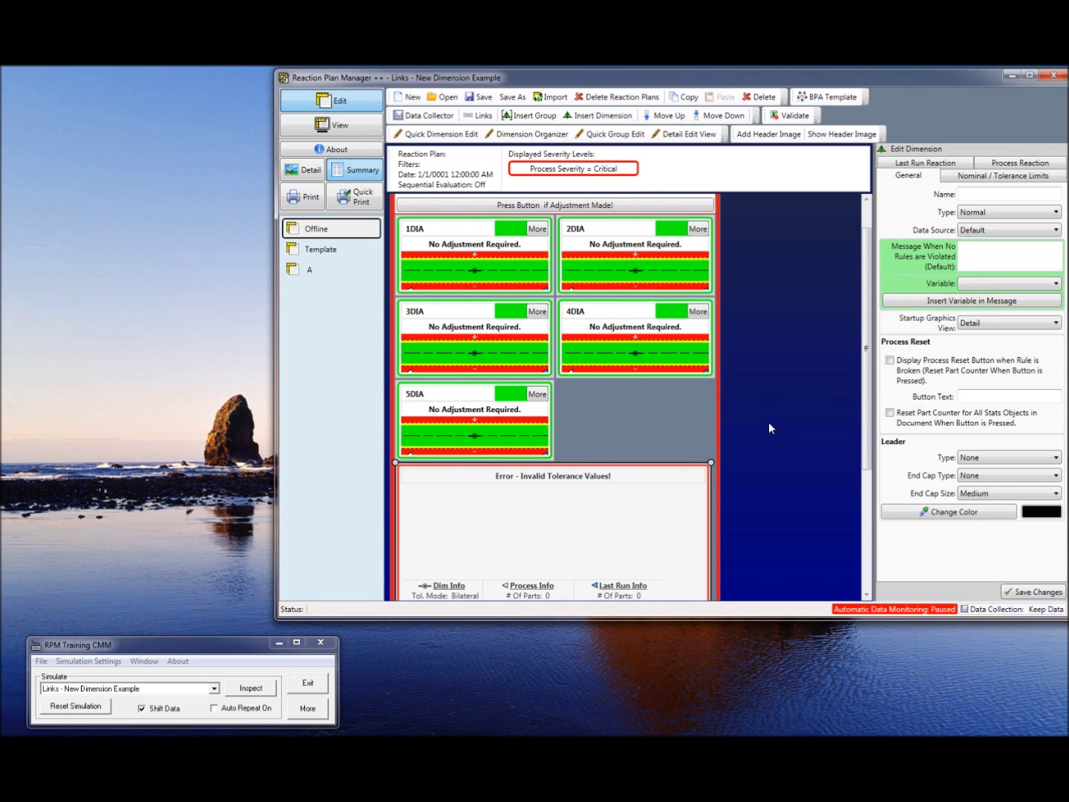
pyautogui.scroll(-2, 769, 422)
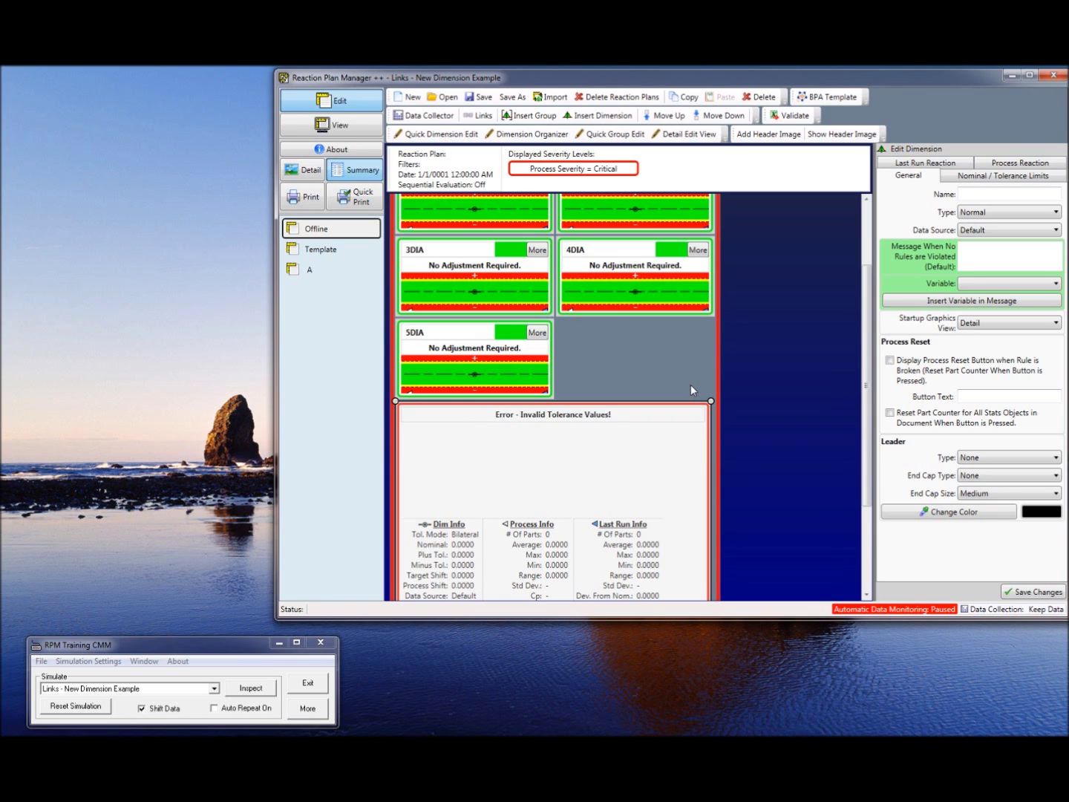
pyautogui.scroll(-2, 691, 385)
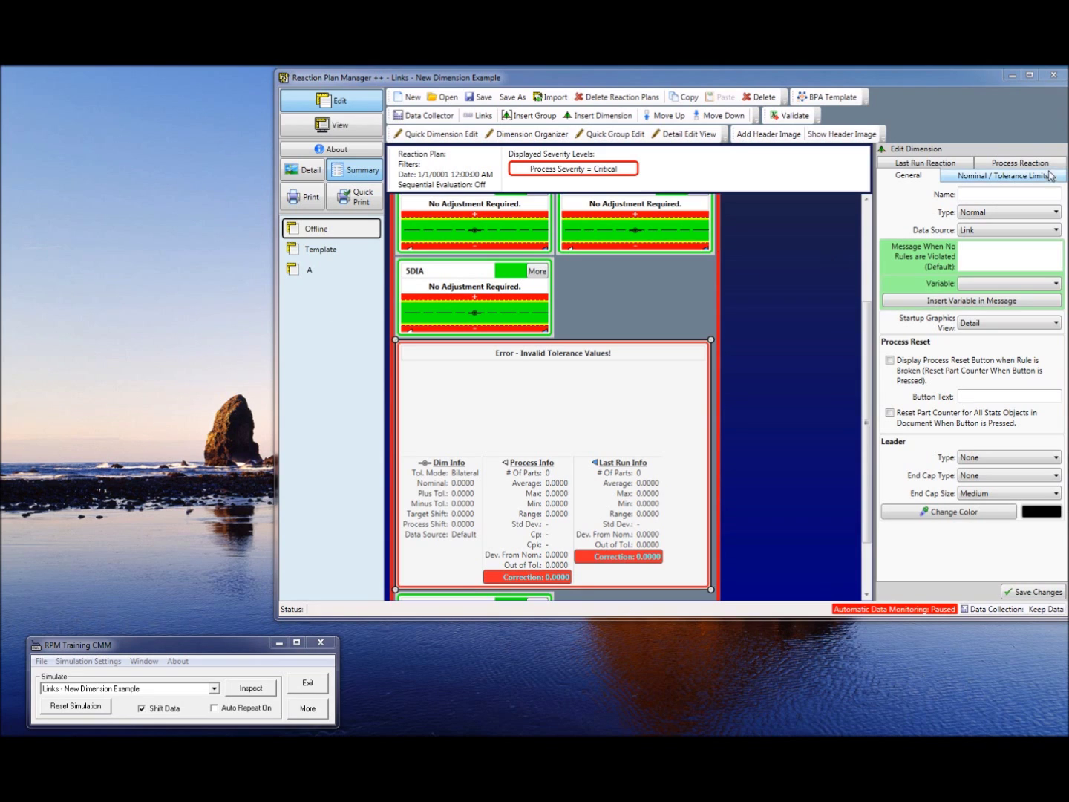
# Name the new dimension "Summary 6 Dia. Last Part".
pyautogui.click(1003, 192)
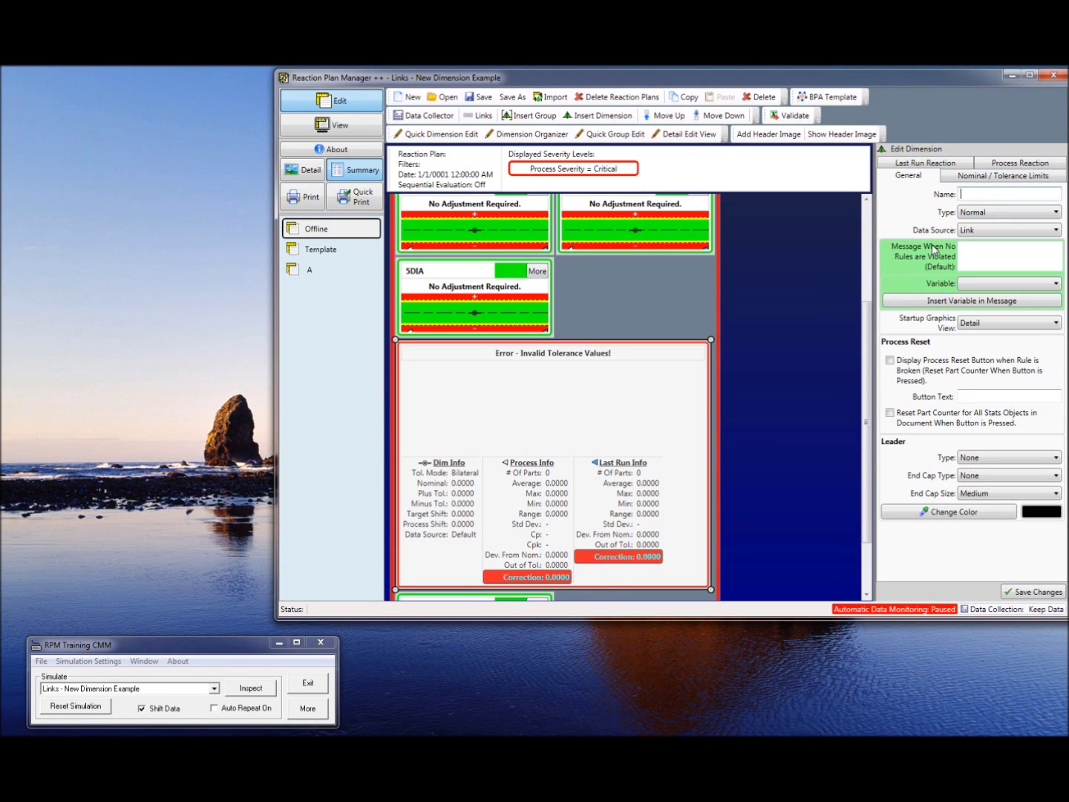
pyautogui.write('Summary 6 Holes Last Part')
pyautogui.press('Left')
pyautogui.press('Left')
pyautogui.press('Left')
pyautogui.press('Left')
pyautogui.press('Left')
pyautogui.press('Left')
pyautogui.press('Left')
pyautogui.press('Left')
pyautogui.press('BackSpace')
pyautogui.press('BackSpace')
pyautogui.press('BackSpace')
pyautogui.press('BackSpace')
pyautogui.press('BackSpace')
pyautogui.write('Dia.')
pyautogui.press('Tab')
# Switch the new dimension's data source to Default and back to Link.
pyautogui.click(1047, 234)
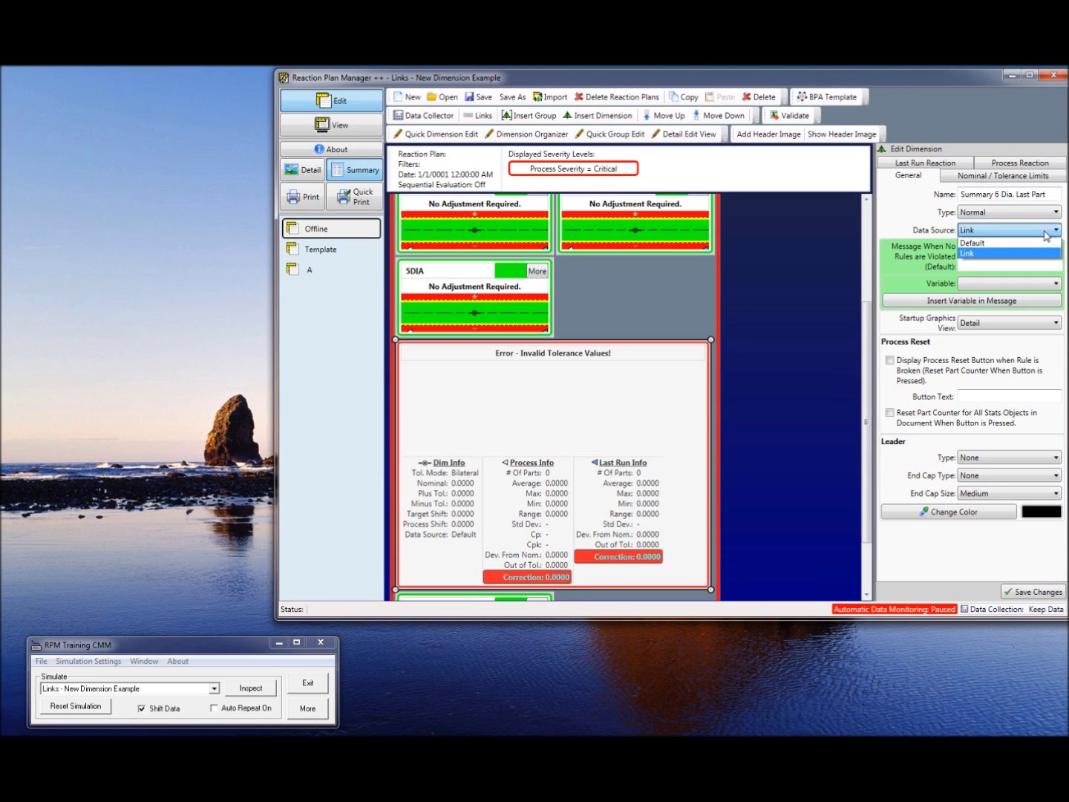
pyautogui.click(1042, 237)
pyautogui.click(1042, 236)
pyautogui.click(1020, 250)
pyautogui.click(1041, 233)
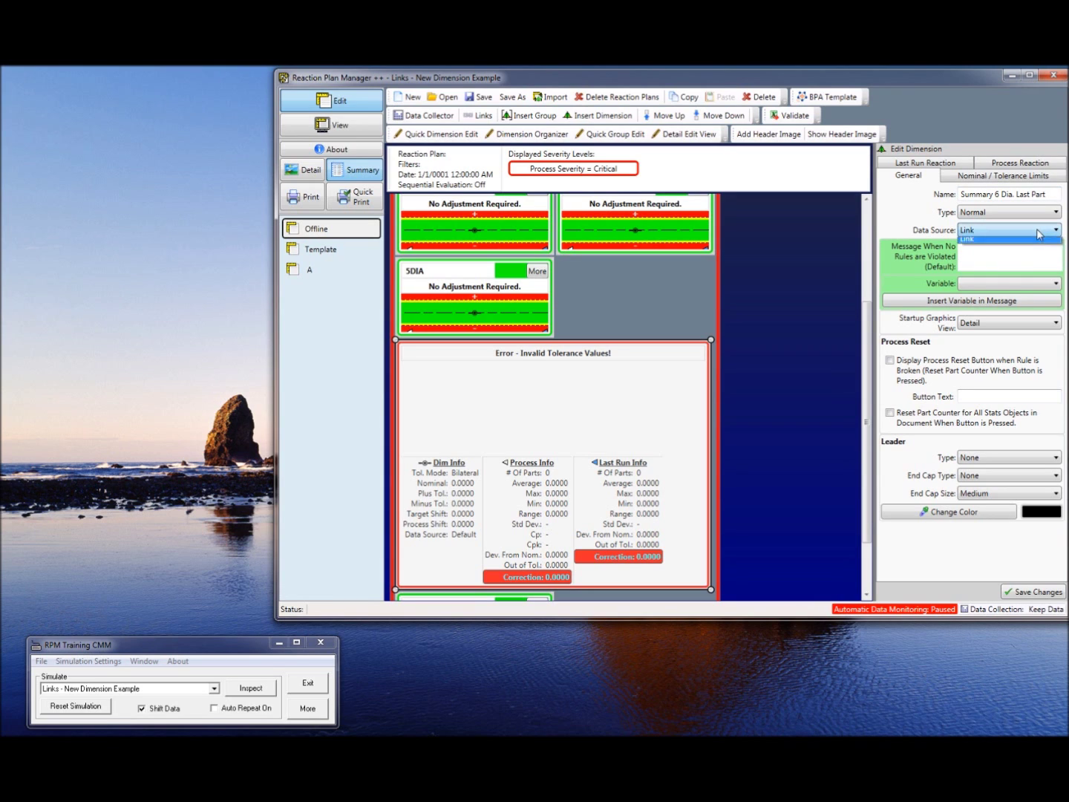
pyautogui.click(1000, 243)
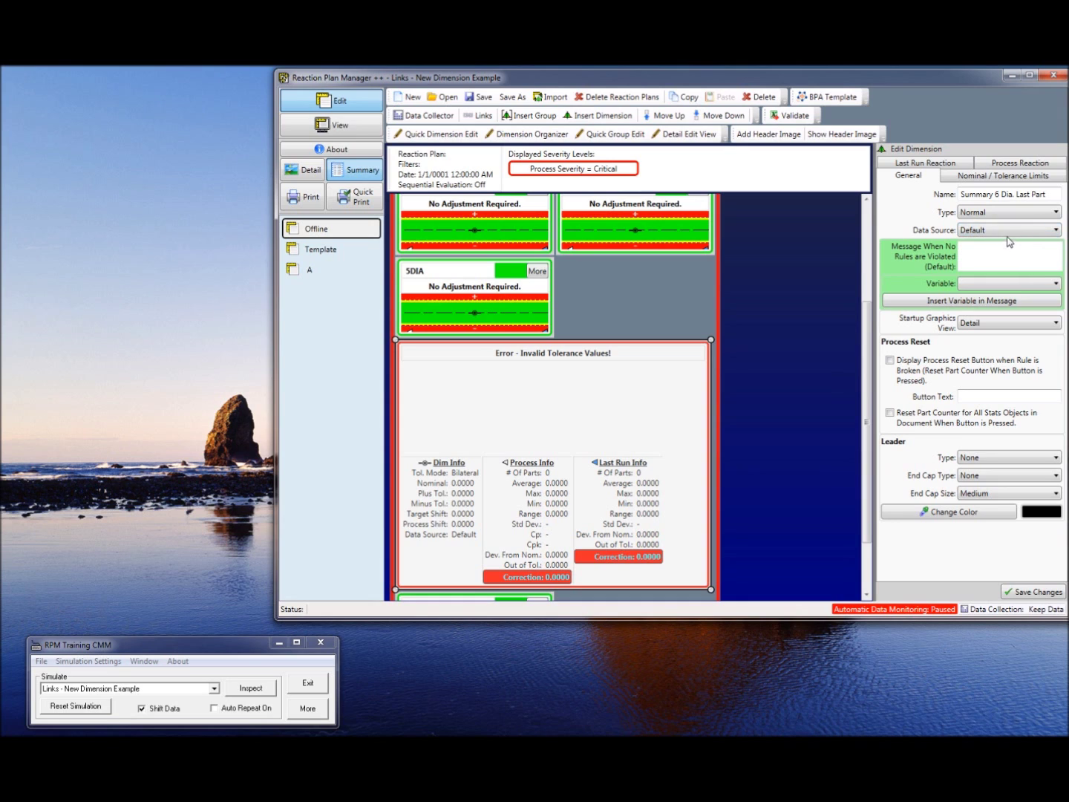
pyautogui.click(1034, 233)
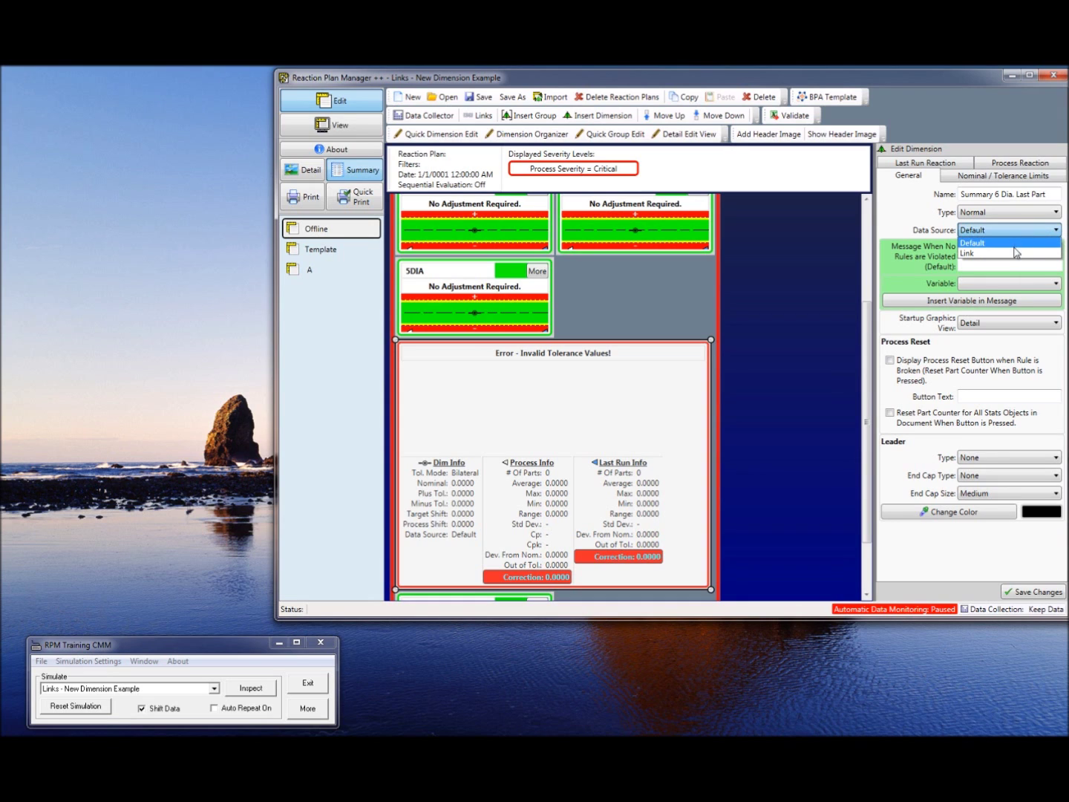
pyautogui.click(1013, 253)
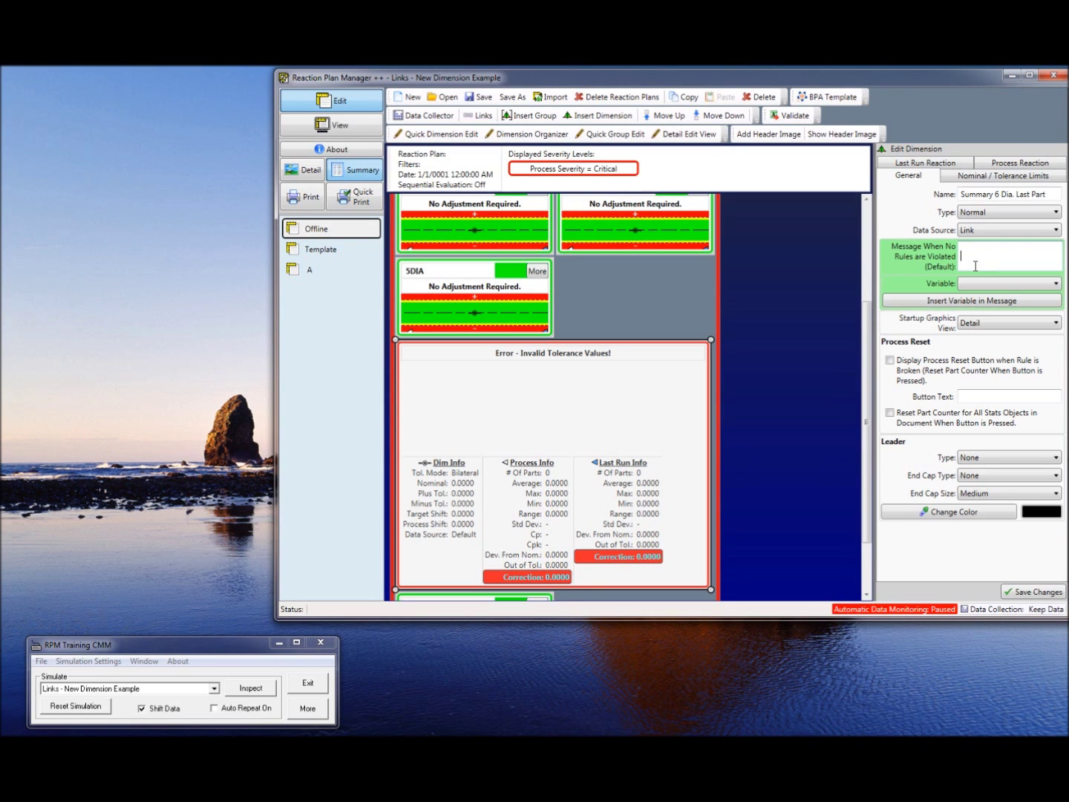
# Set the no-violation message to "No Adjustments Required!" and assign cells T2, T3 and T4 as the nominal, plus tolerance and minus tolerance.
pyautogui.write('No Adjustments Required!')
pyautogui.click(186, 420)
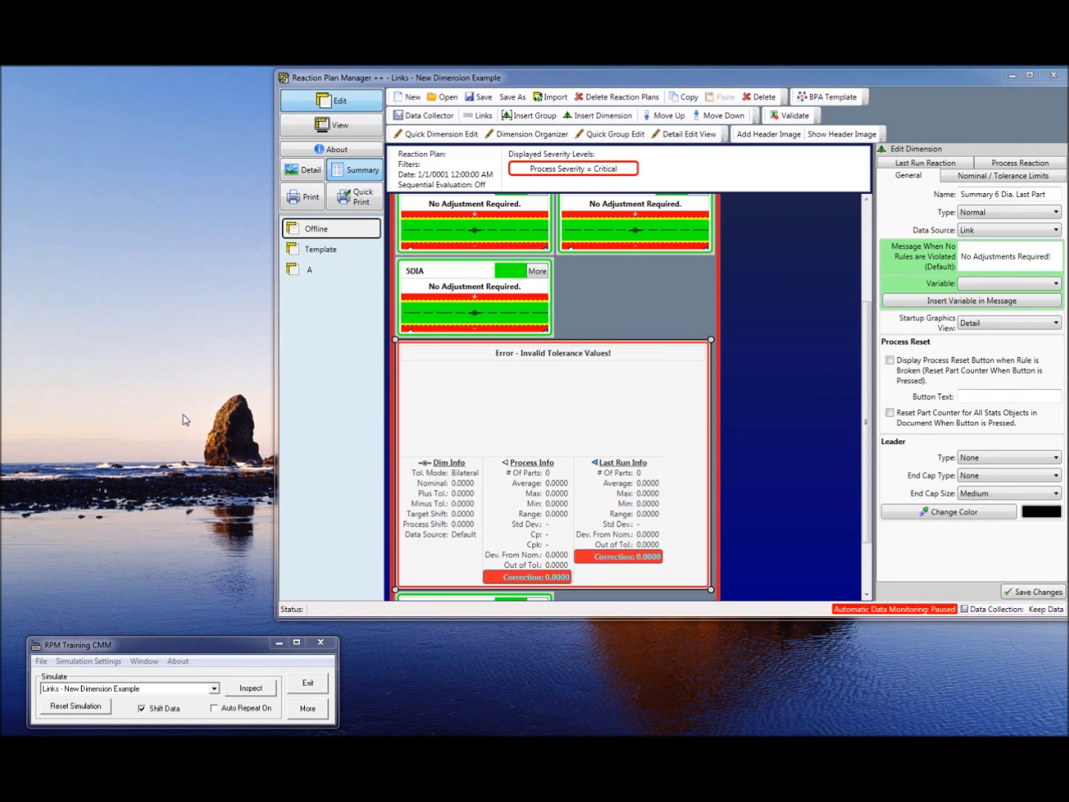
pyautogui.click(1014, 182)
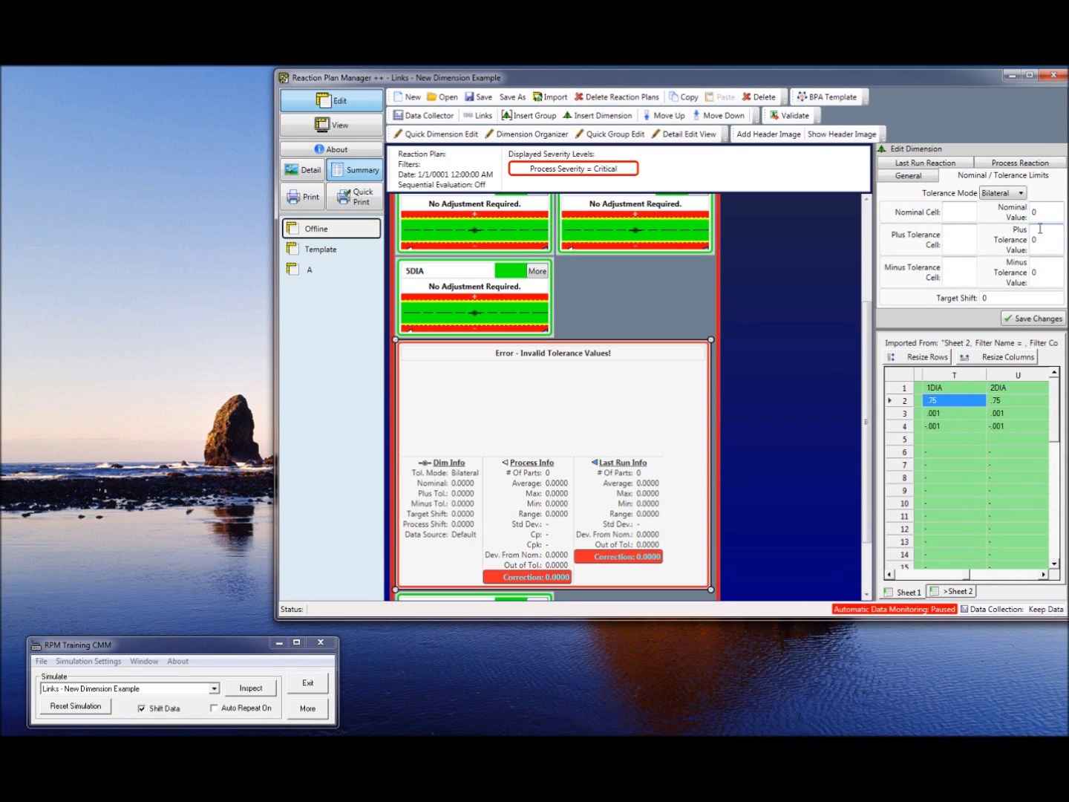
pyautogui.click(959, 417)
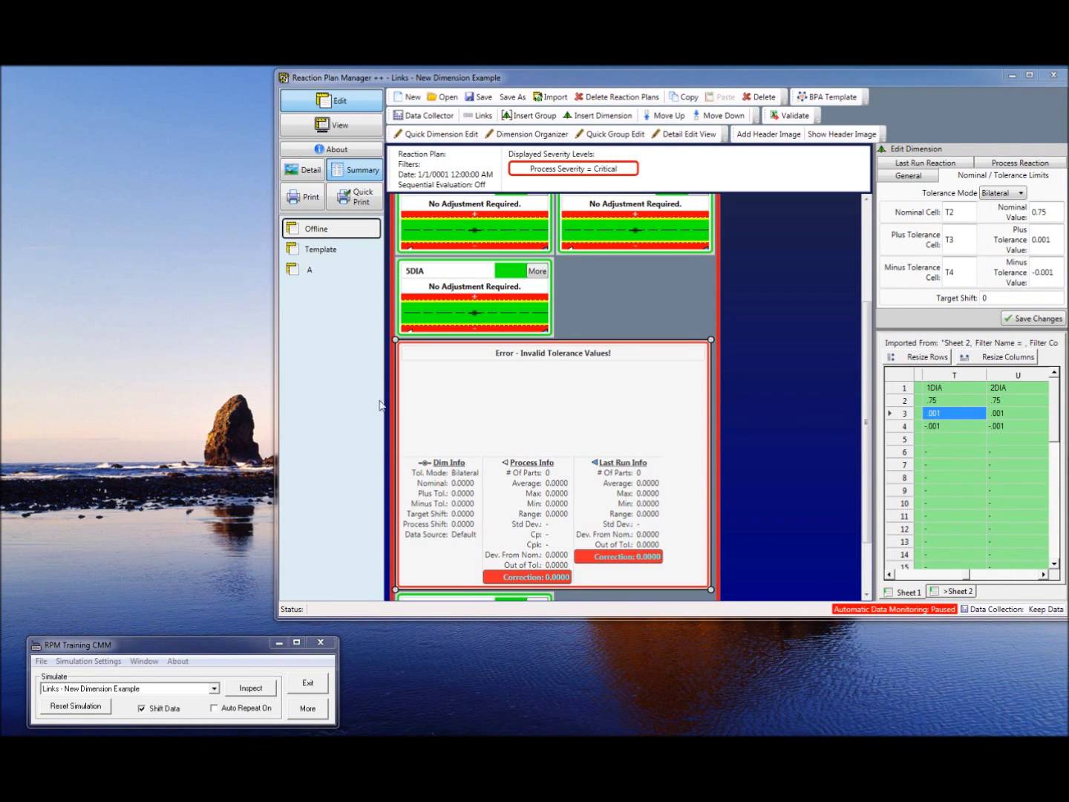
# Set the last run statistics to 6 items and both the upper and lower percent of tolerance criteria to 0.8.
pyautogui.click(936, 164)
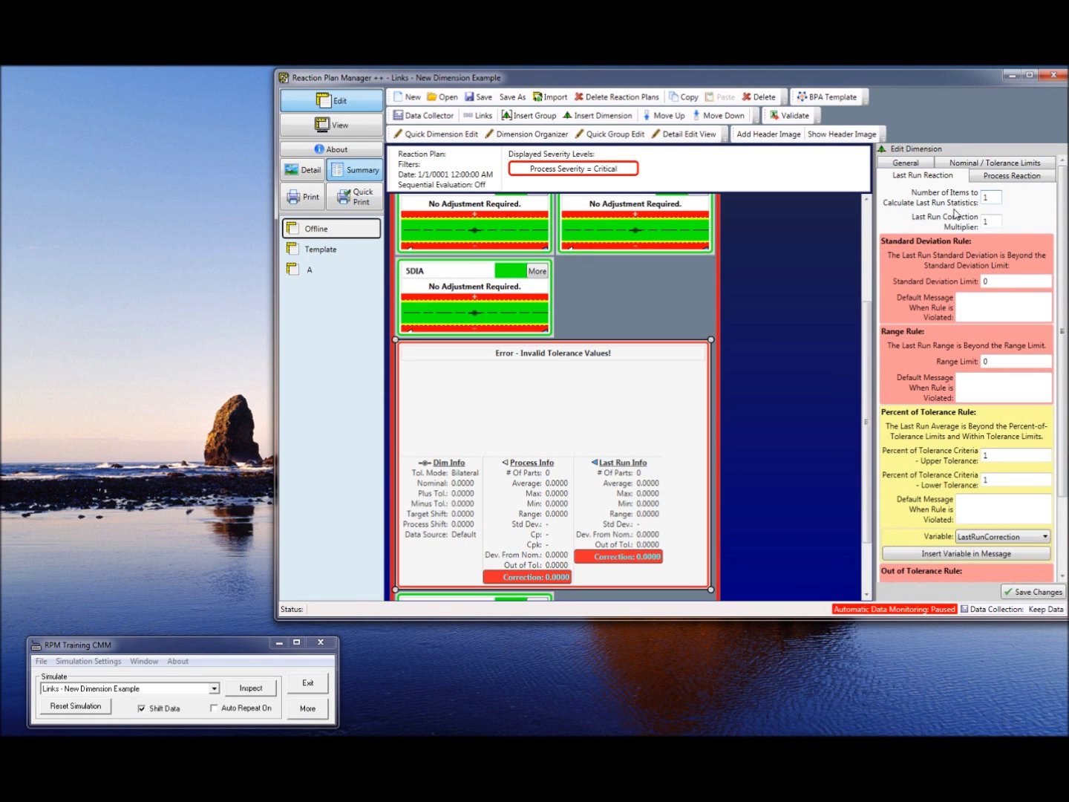
pyautogui.moveTo(994, 197); pyautogui.dragTo(967, 202)
pyautogui.doubleClick(1010, 458)
pyautogui.write('0.8')
pyautogui.doubleClick(992, 480)
pyautogui.write('.8')
pyautogui.scroll(-1, 1010, 497)
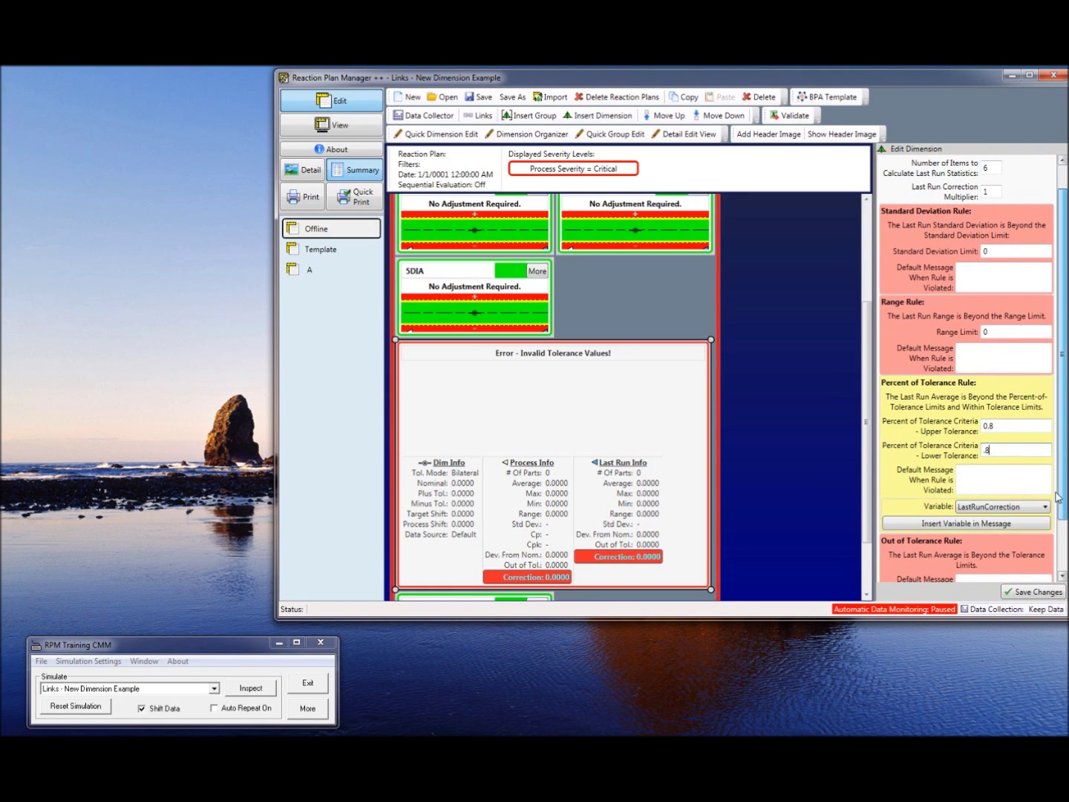
# Set the Percent of Tolerance rule message to "Perc of Tol Rule Violation Adjust By:" followed by the LastRunCorrection variable.
pyautogui.click(1012, 478)
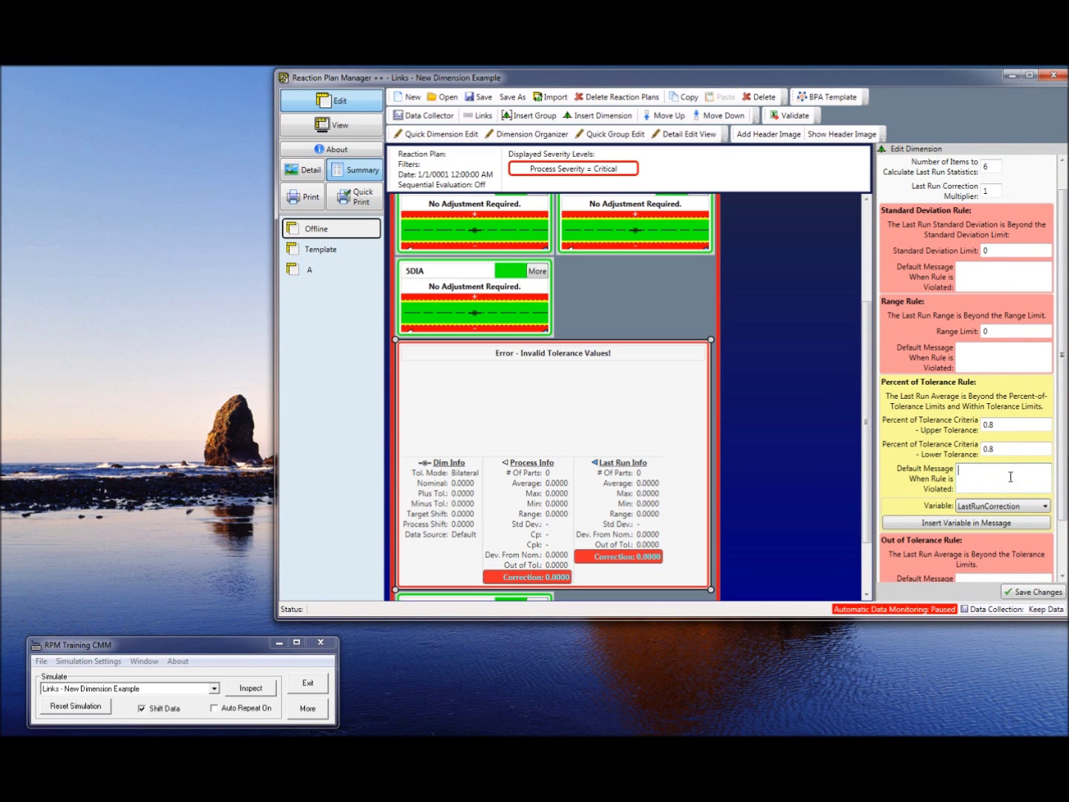
pyautogui.write('Perc of T')
pyautogui.write('ole')
pyautogui.write('Rule')
pyautogui.write(' Violation')
pyautogui.write(' Adjust By:')
pyautogui.click(978, 524)
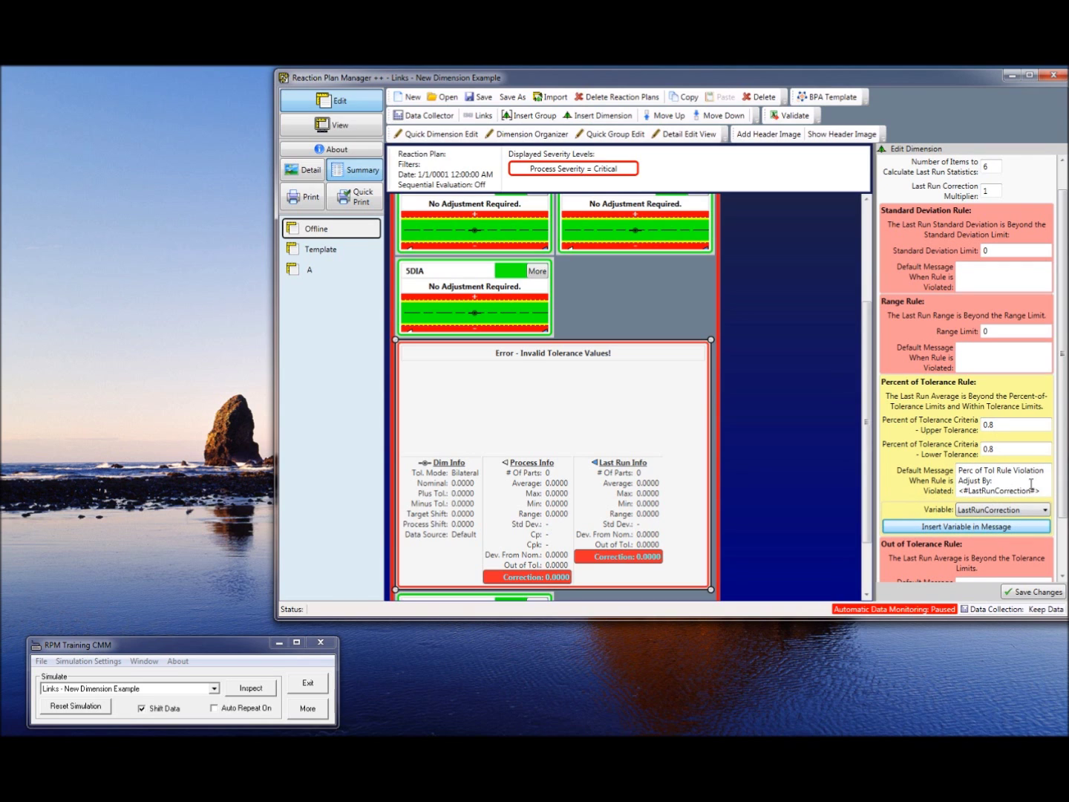
# Copy the Percent of Tolerance message into the Out of Tolerance rule and change its beginning to "Out of Tol Rule Violation".
pyautogui.moveTo(1042, 491); pyautogui.dragTo(958, 473)
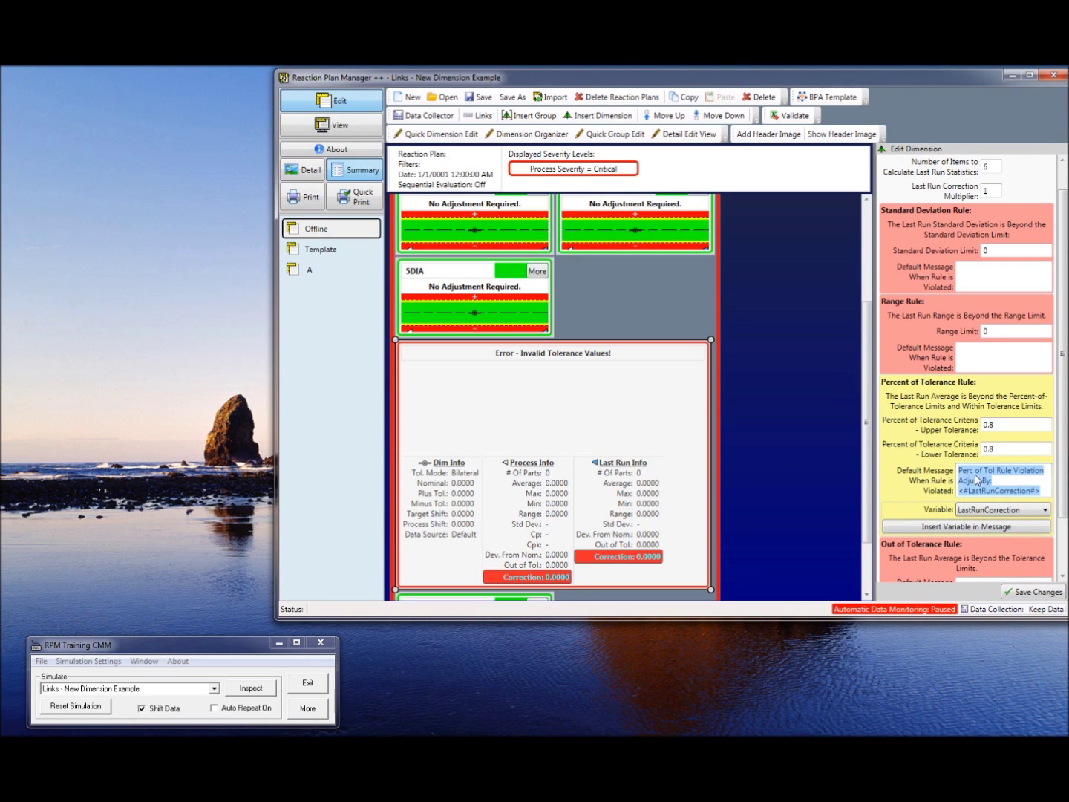
pyautogui.rightClick(969, 477)
pyautogui.click(935, 500)
pyautogui.scroll(-2, 994, 493)
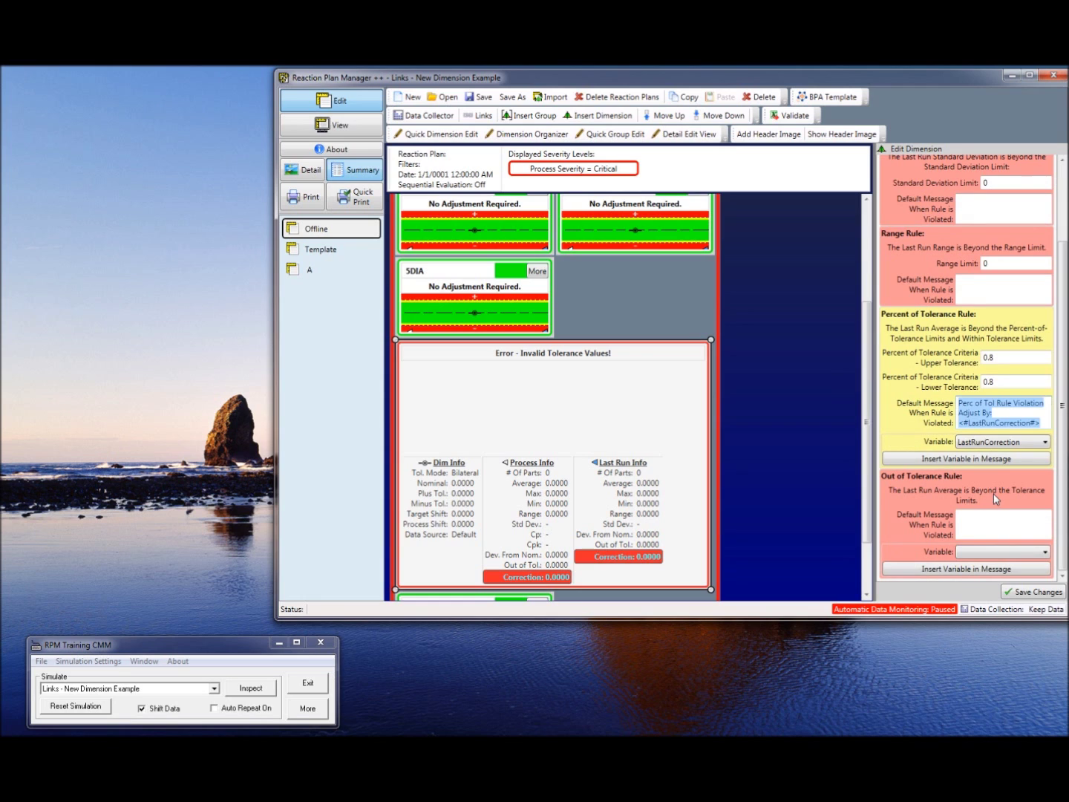
pyautogui.click(982, 520)
pyautogui.rightClick(981, 520)
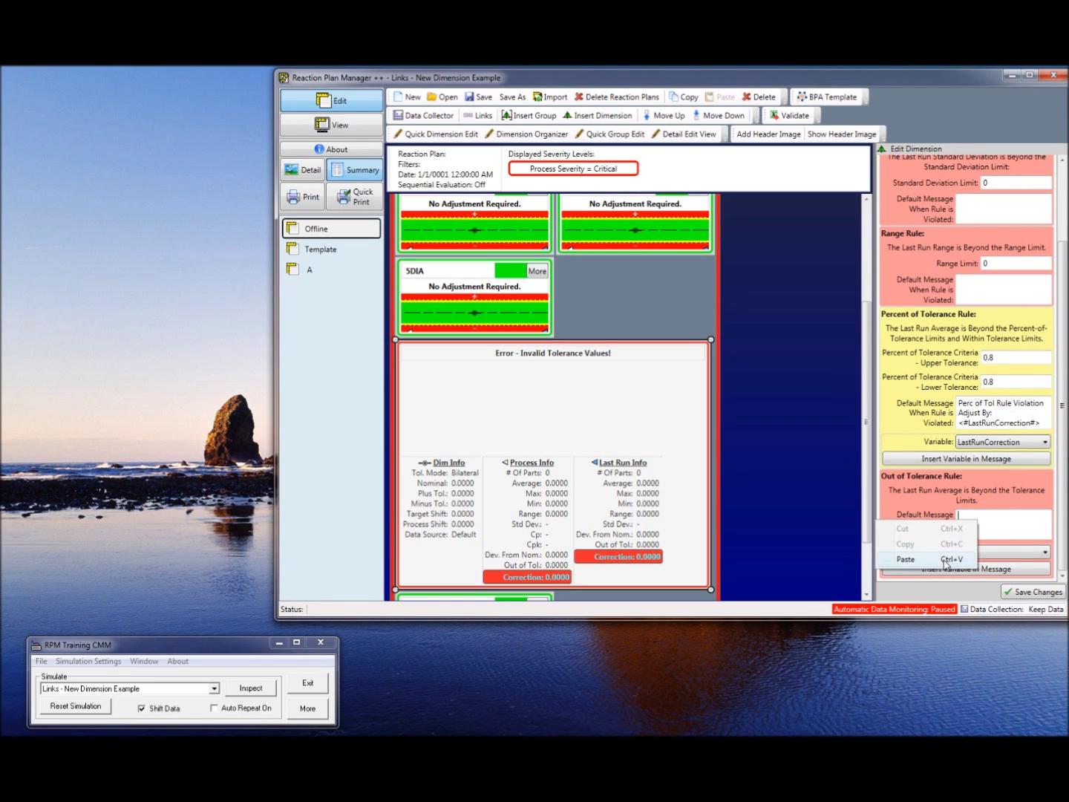
pyautogui.click(954, 560)
pyautogui.moveTo(974, 517); pyautogui.dragTo(918, 522)
pyautogui.write('Out of Tol Rule Violation')
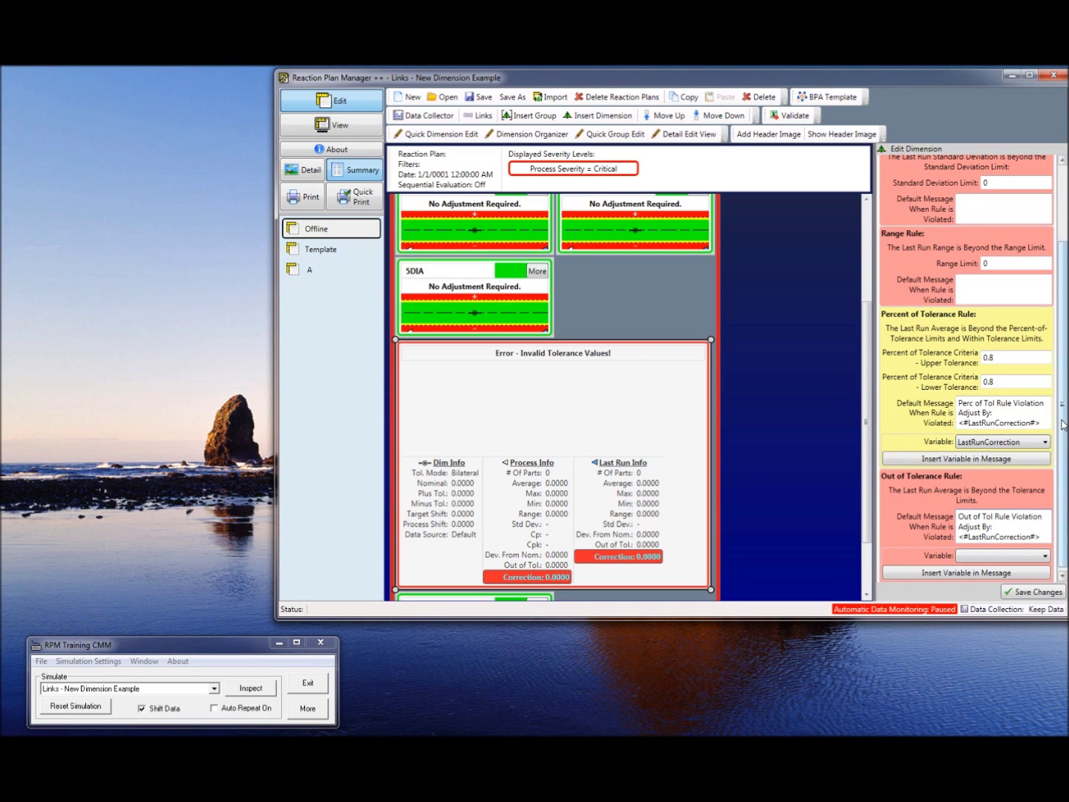
# Set the maximum number of items for process statistics to 6 and save the dimension's changes.
pyautogui.scroll(3, 1059, 477)
pyautogui.click(1028, 183)
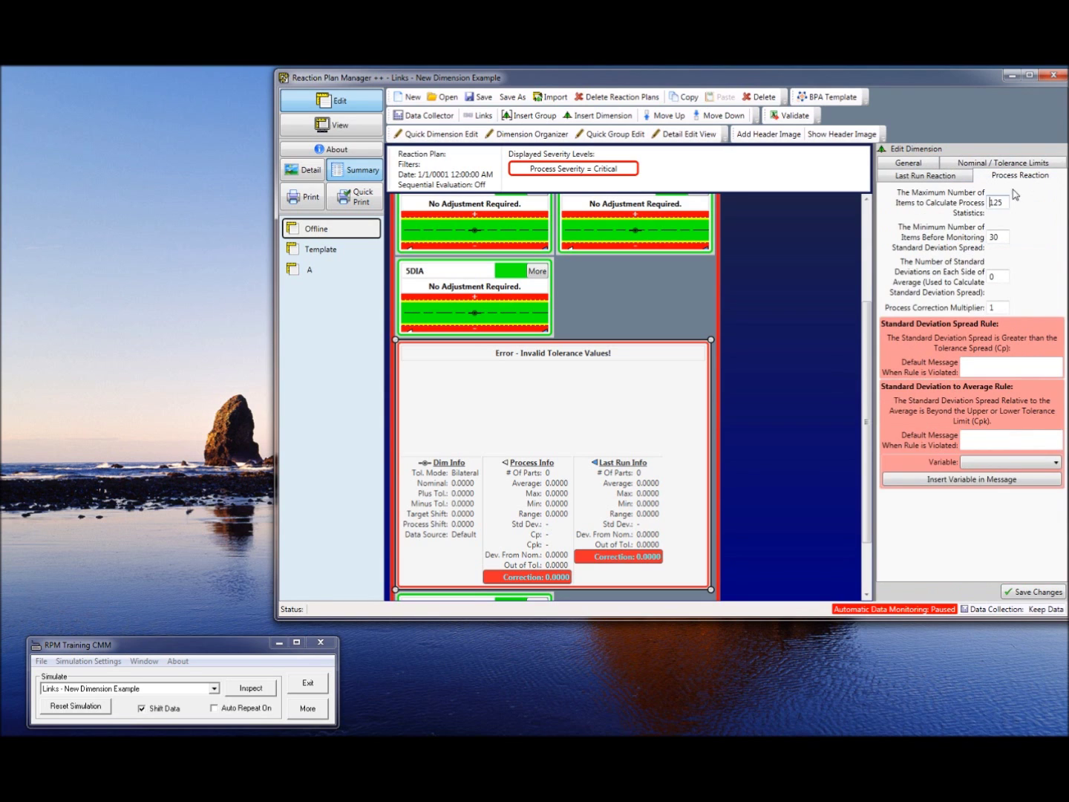
pyautogui.moveTo(1004, 203); pyautogui.dragTo(940, 207)
pyautogui.write('6')
pyautogui.click(1040, 591)
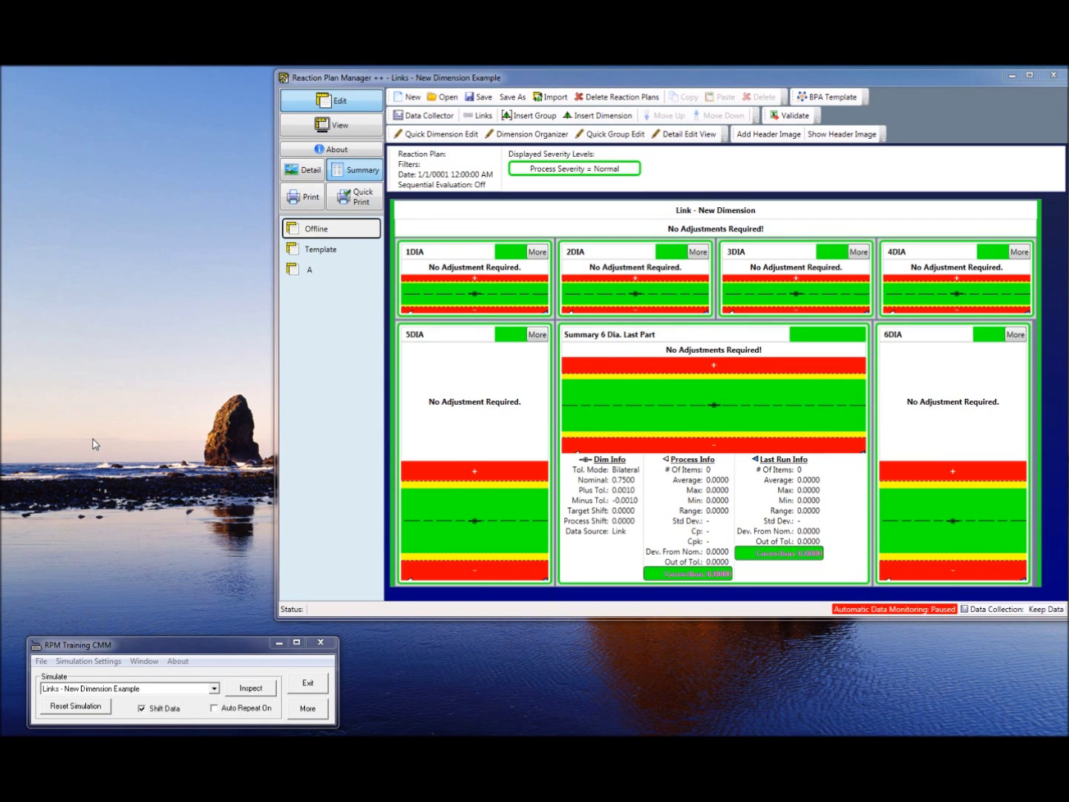
# Move the Summary 6 Dia. Last Part dimension down one place so it follows 6DIA.
pyautogui.click(772, 460)
pyautogui.scroll(-2, 745, 445)
pyautogui.scroll(2, 744, 450)
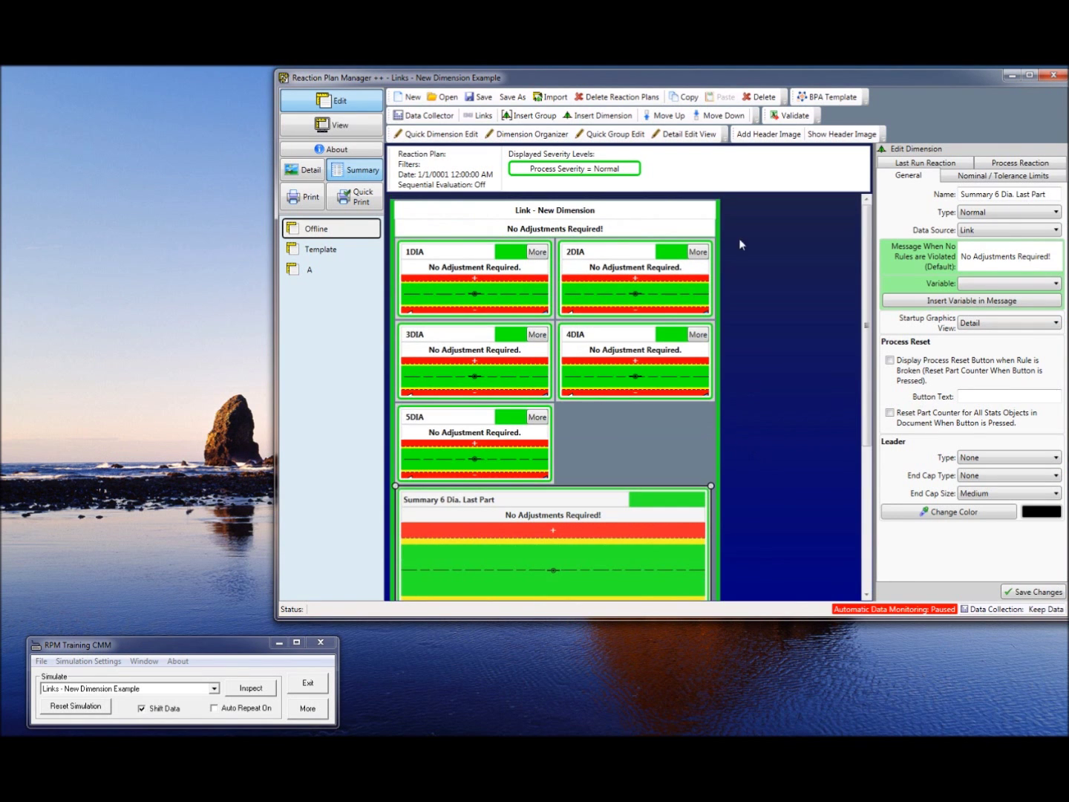
pyautogui.click(732, 117)
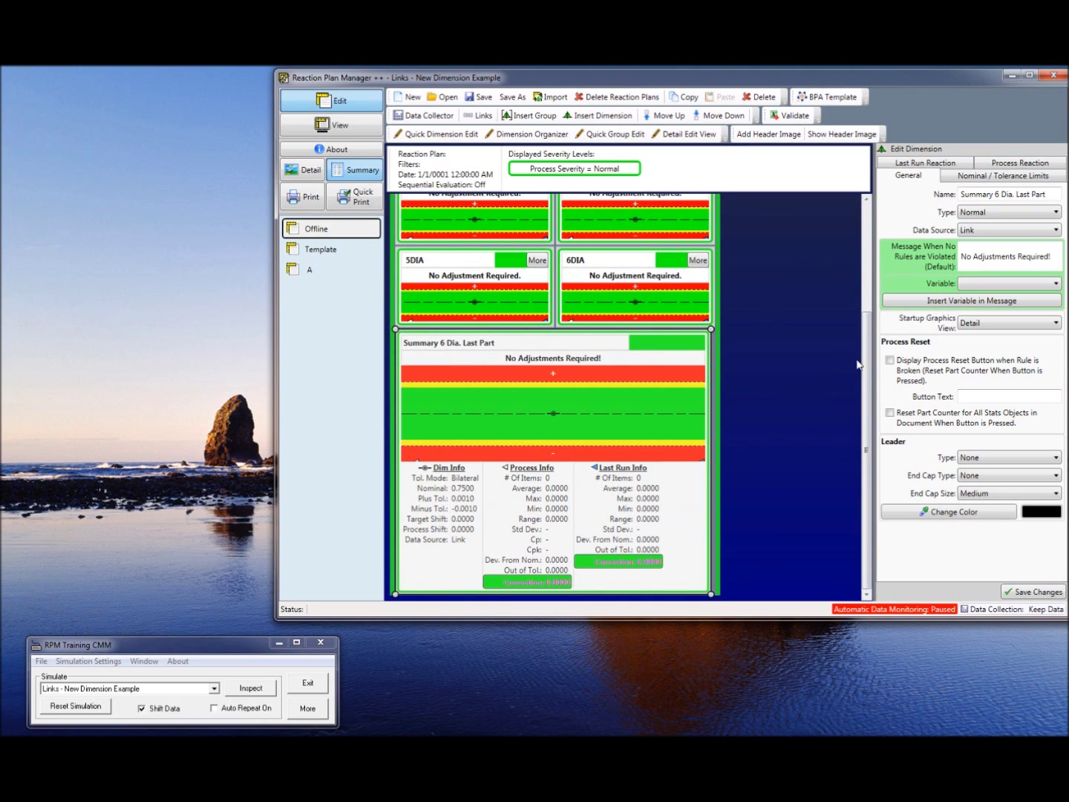
pyautogui.moveTo(866, 369); pyautogui.dragTo(866, 261)
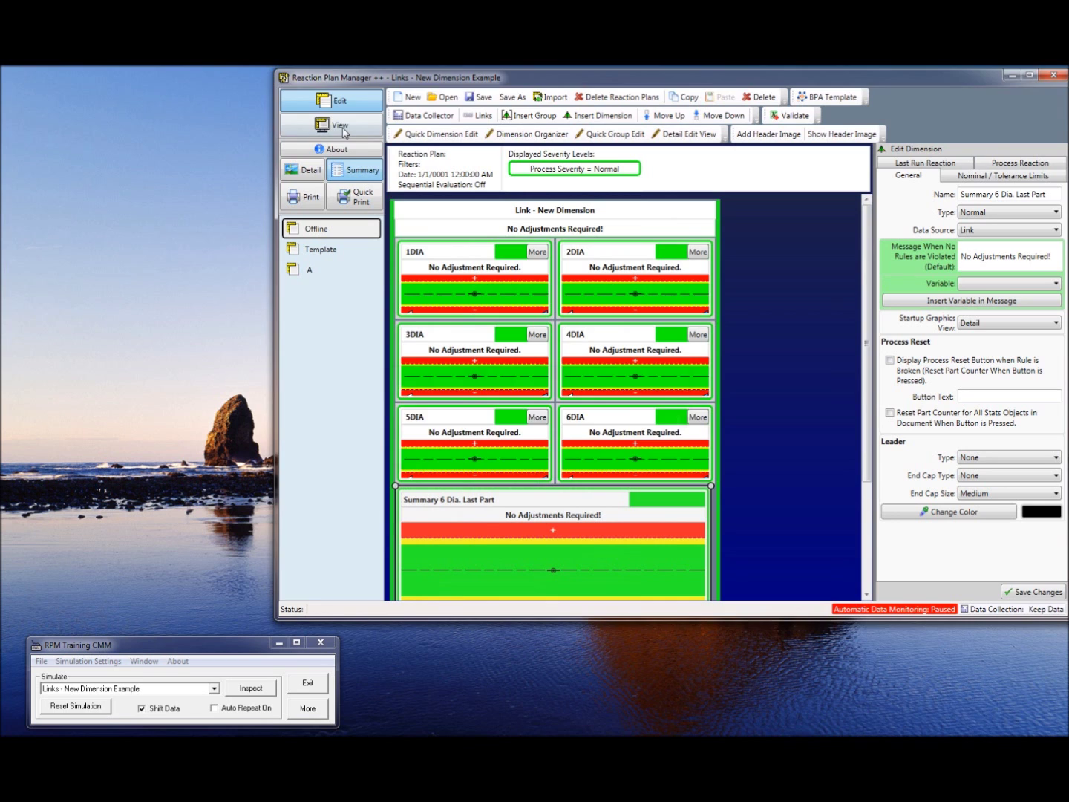
# Return the reaction plan to view mode and run one simulated inspection of Links - New Dimension Example.
pyautogui.click(342, 132)
pyautogui.click(611, 458)
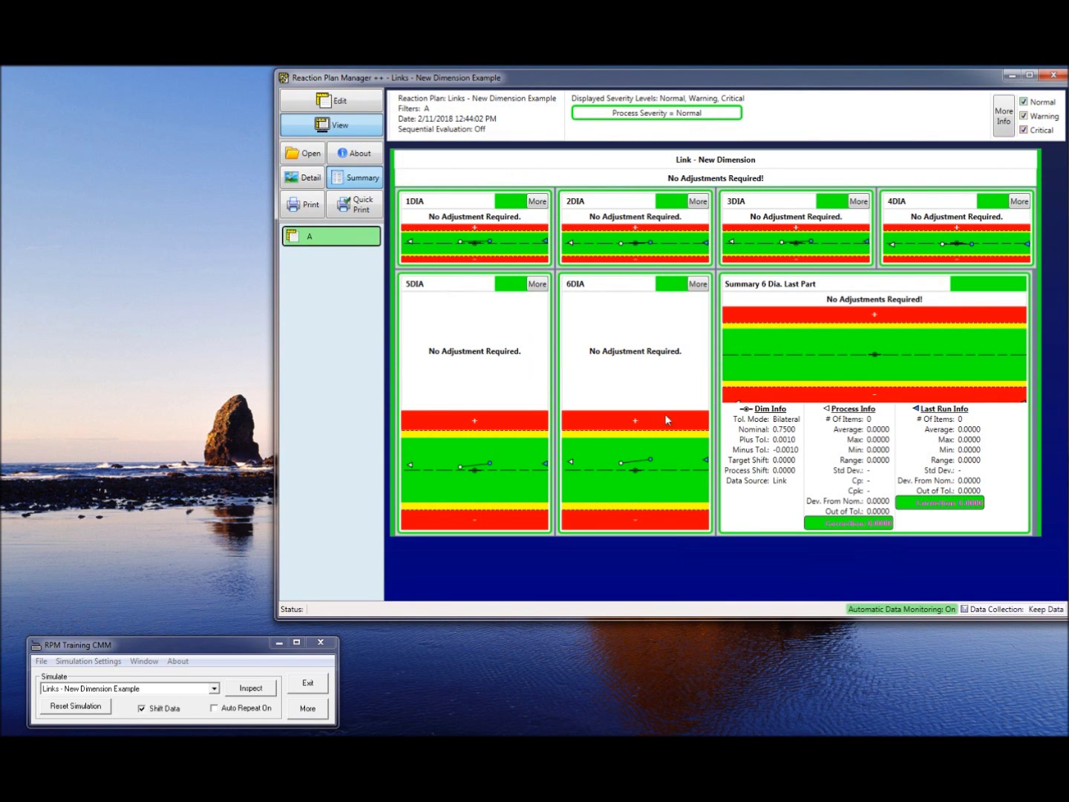
pyautogui.click(244, 691)
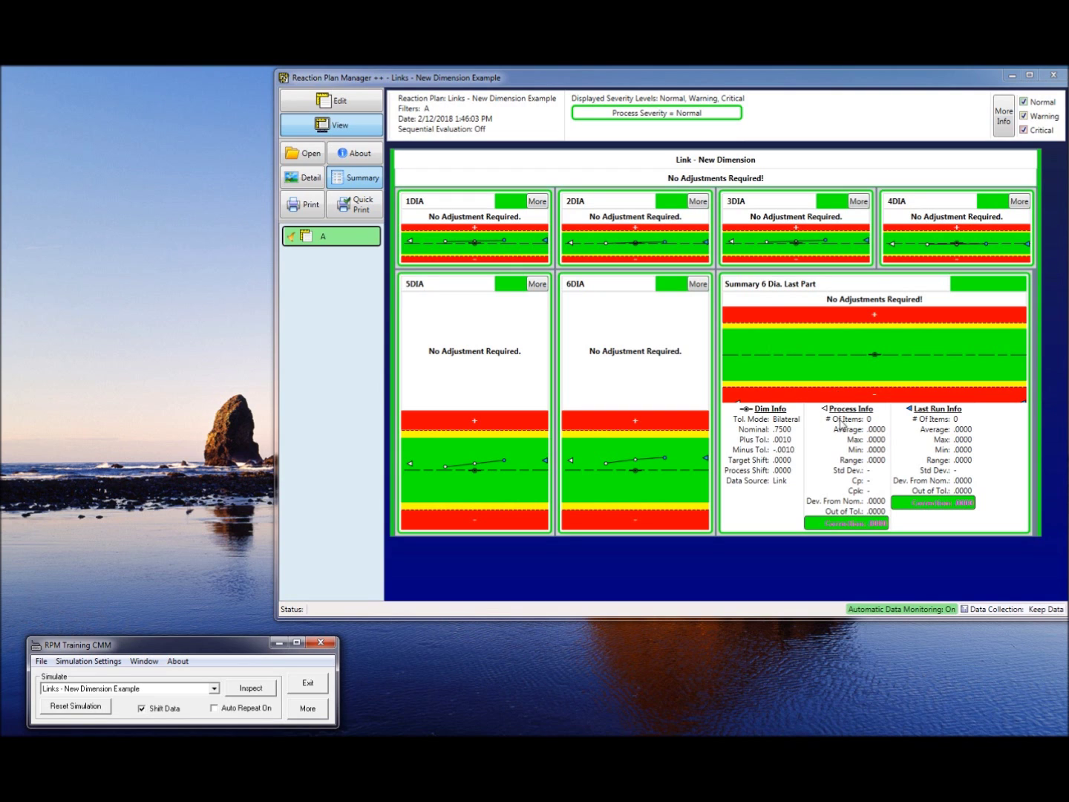
# Put the reaction plan in edit mode, open its dimension links in an enlarged window and add a link for 1DIA.
pyautogui.click(323, 104)
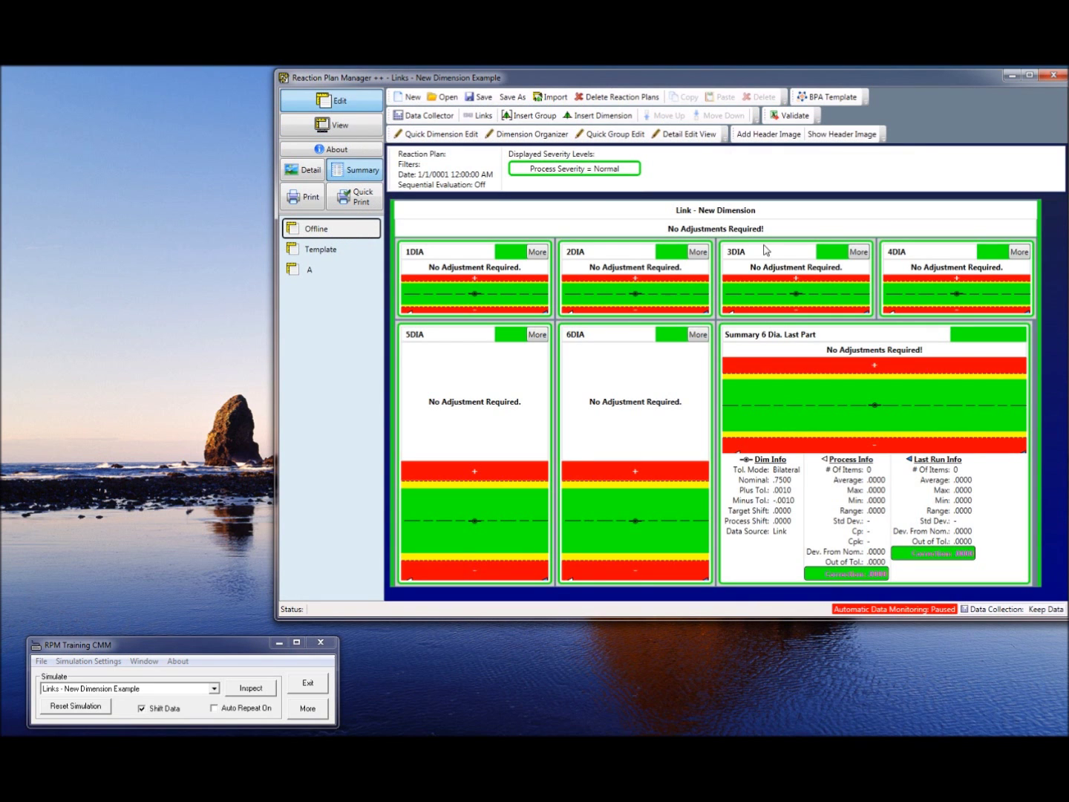
pyautogui.click(480, 118)
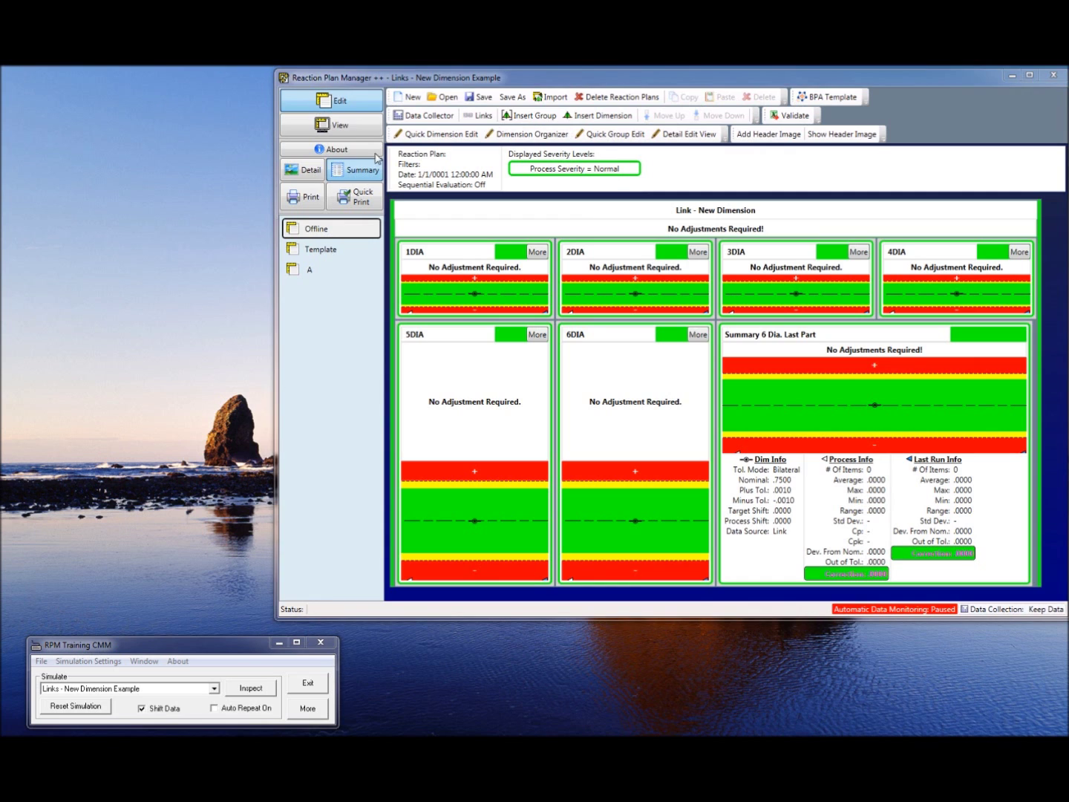
pyautogui.moveTo(245, 179); pyautogui.dragTo(401, 142)
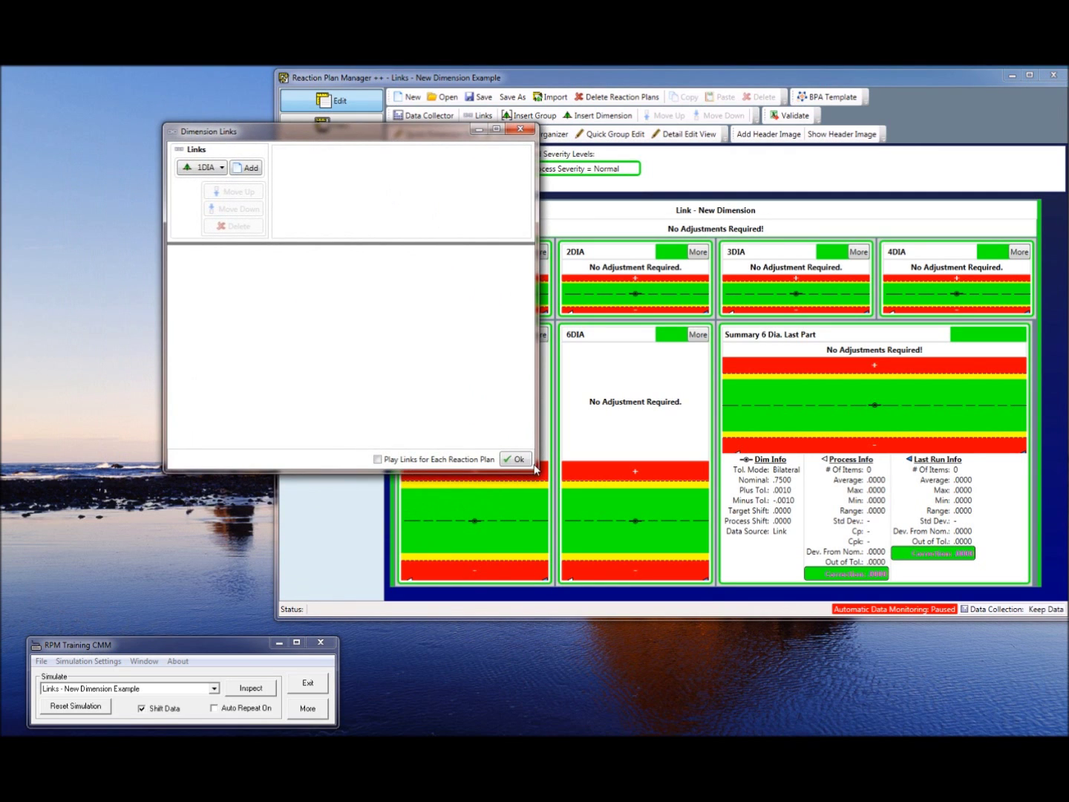
pyautogui.moveTo(538, 469); pyautogui.dragTo(679, 621)
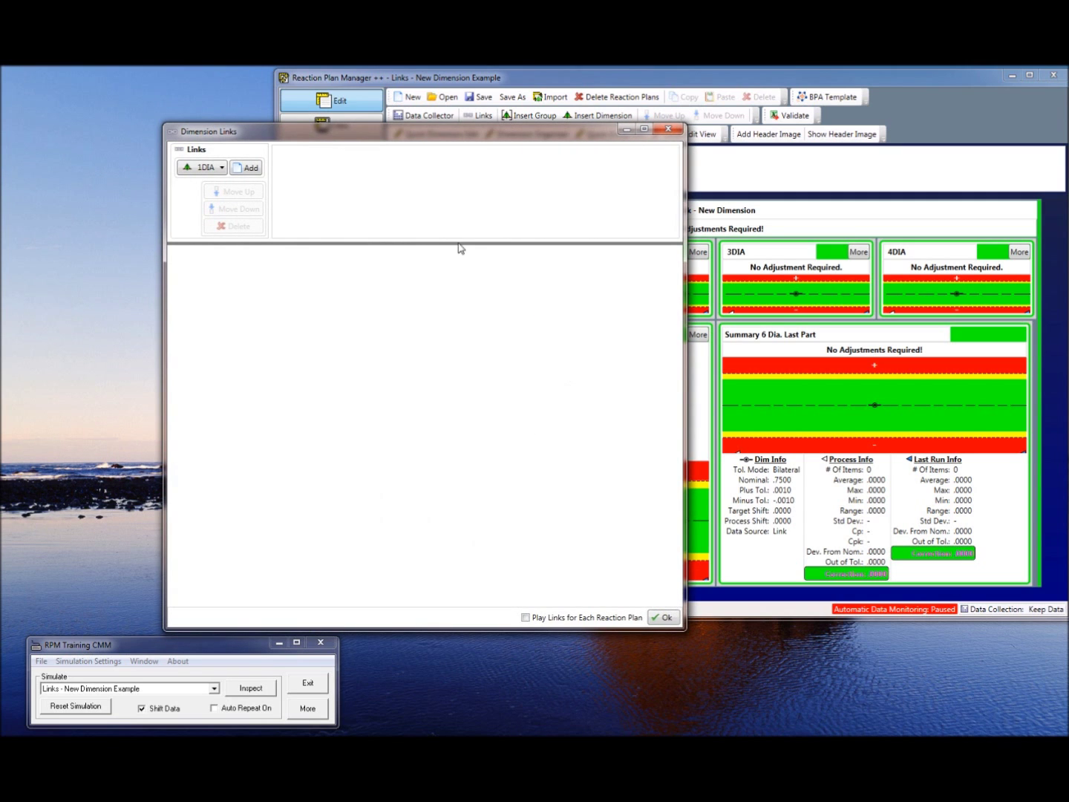
pyautogui.moveTo(383, 137); pyautogui.dragTo(457, 133)
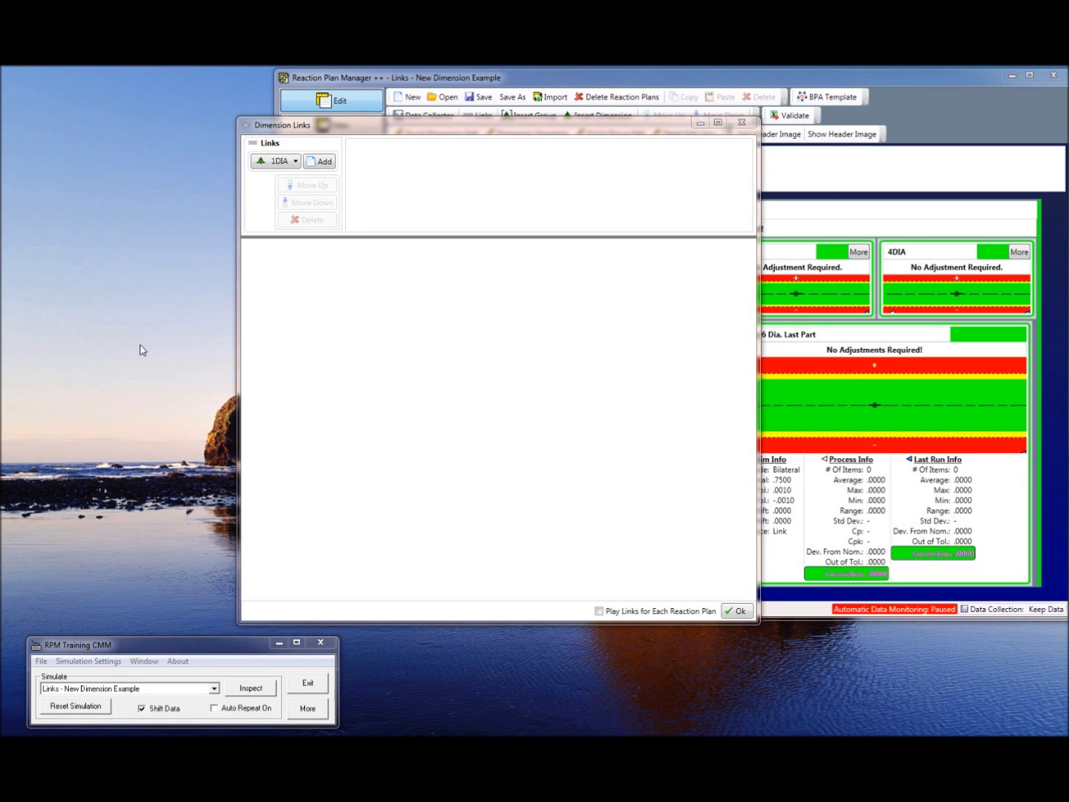
pyautogui.click(295, 162)
pyautogui.click(295, 162)
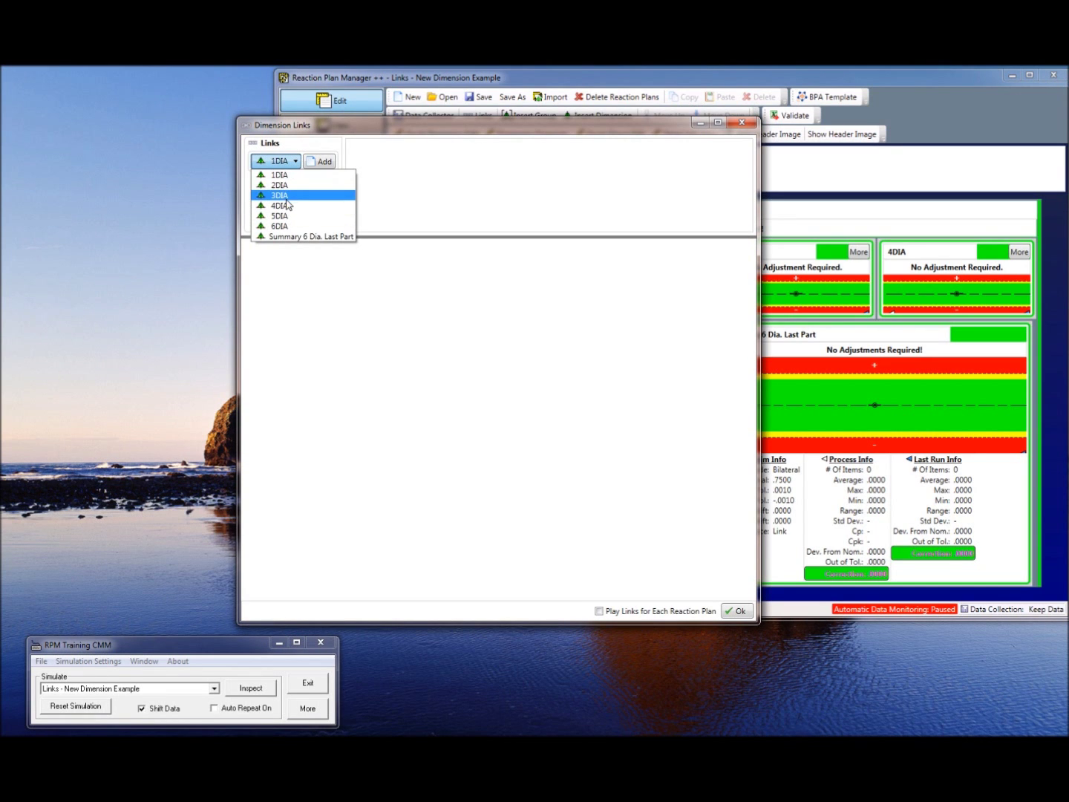
pyautogui.click(295, 176)
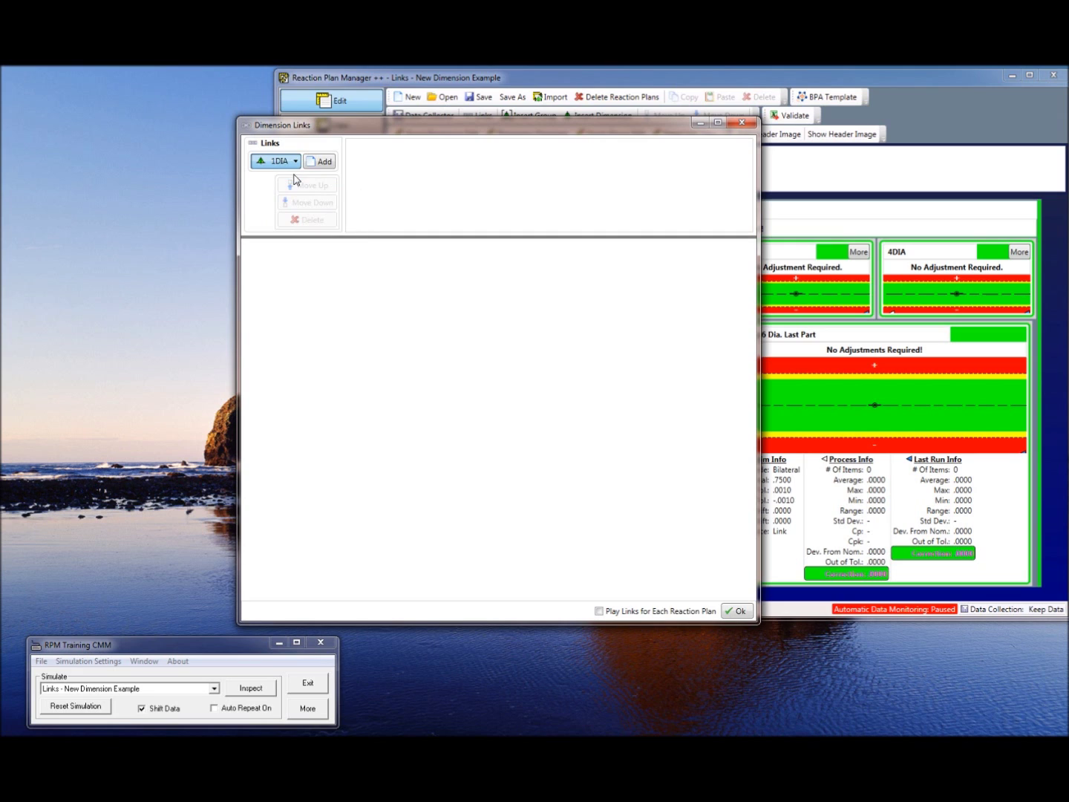
pyautogui.click(320, 163)
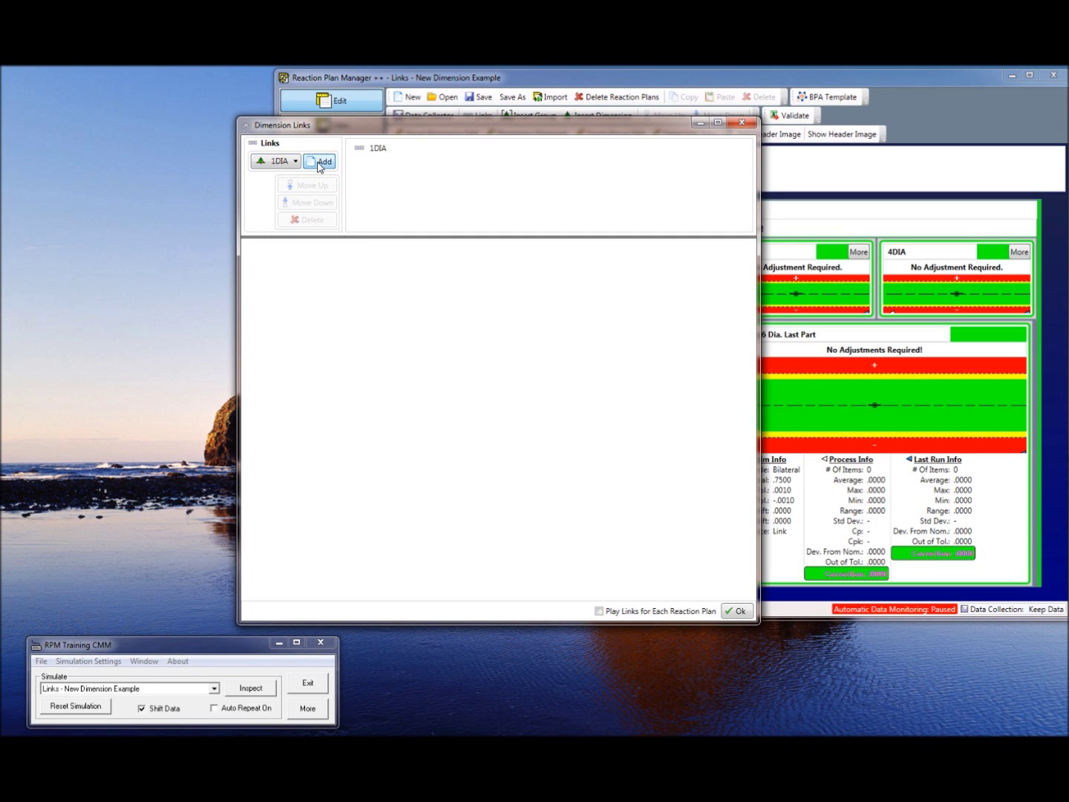
# Enable all rule violation triggers for the 1DIA link, including No Rule Violations.
pyautogui.click(377, 149)
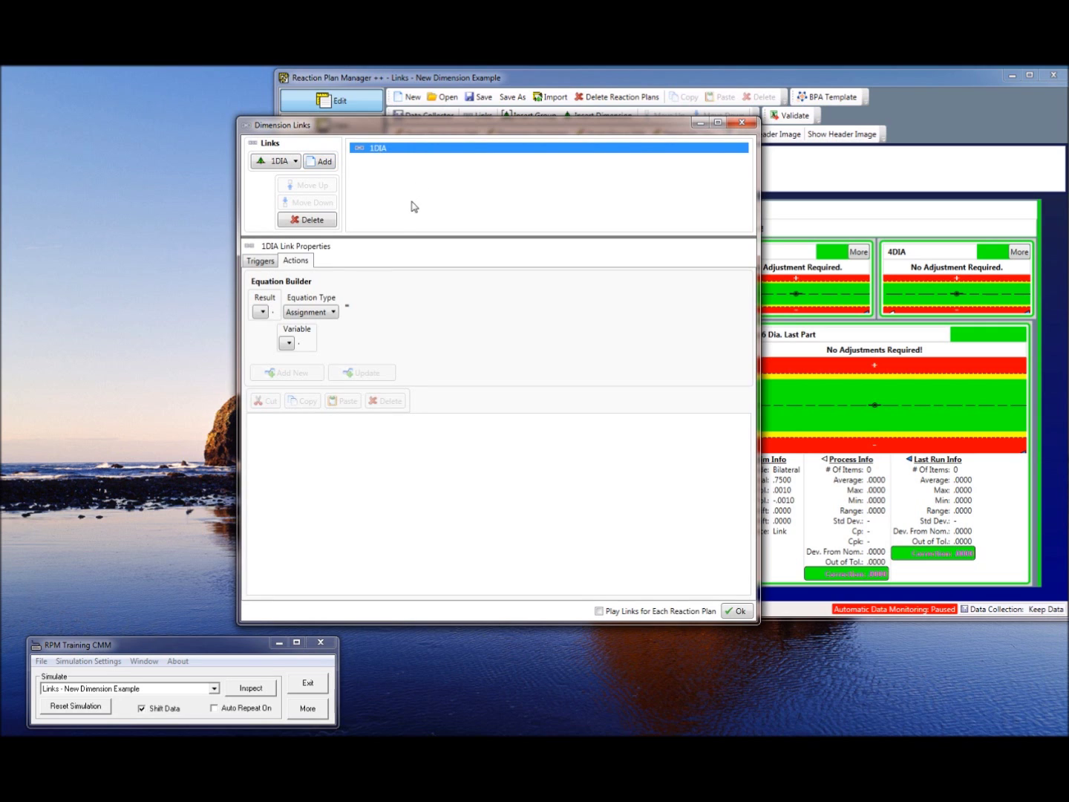
pyautogui.click(269, 261)
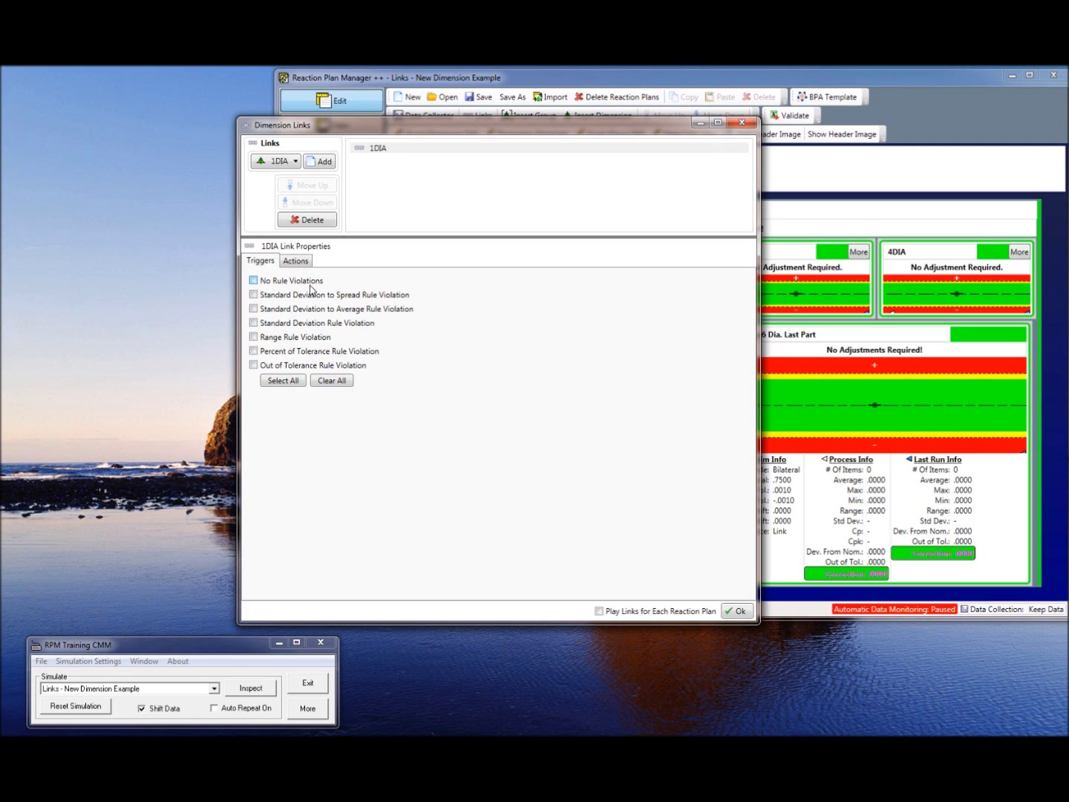
pyautogui.click(297, 381)
pyautogui.click(166, 390)
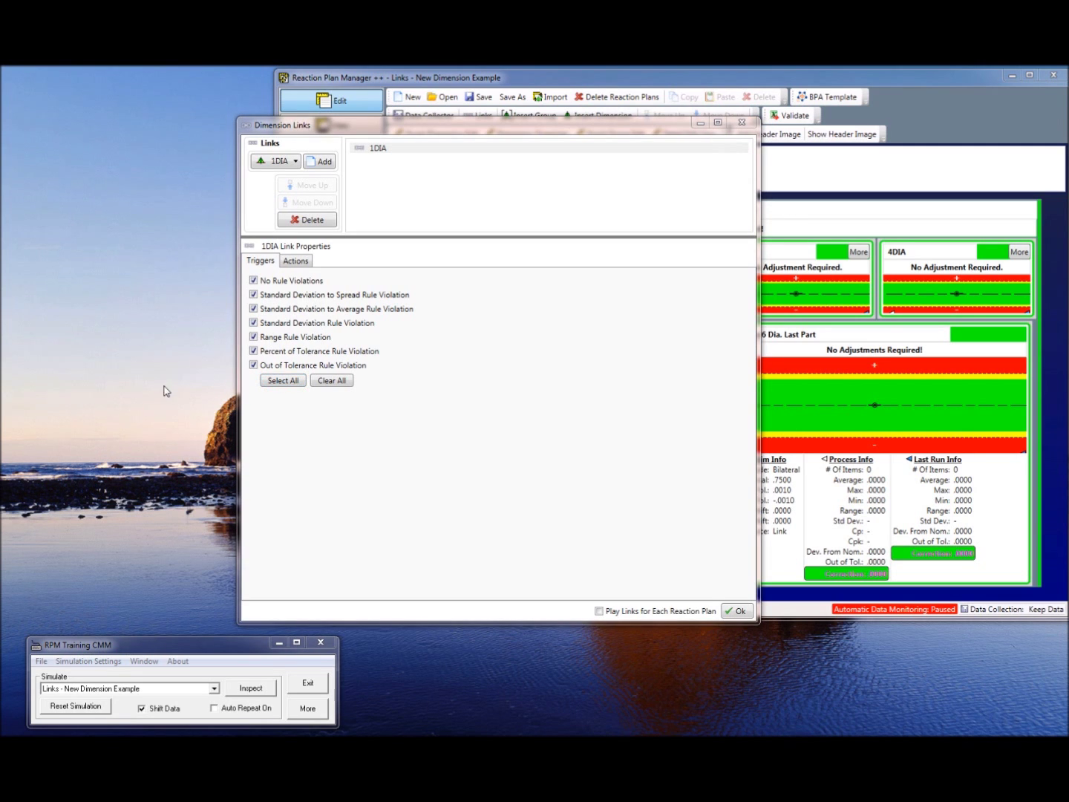
# In the 1DIA link's actions, set the equation result to the Actual of dimension Summary 6 Dia. Last Part.
pyautogui.click(297, 261)
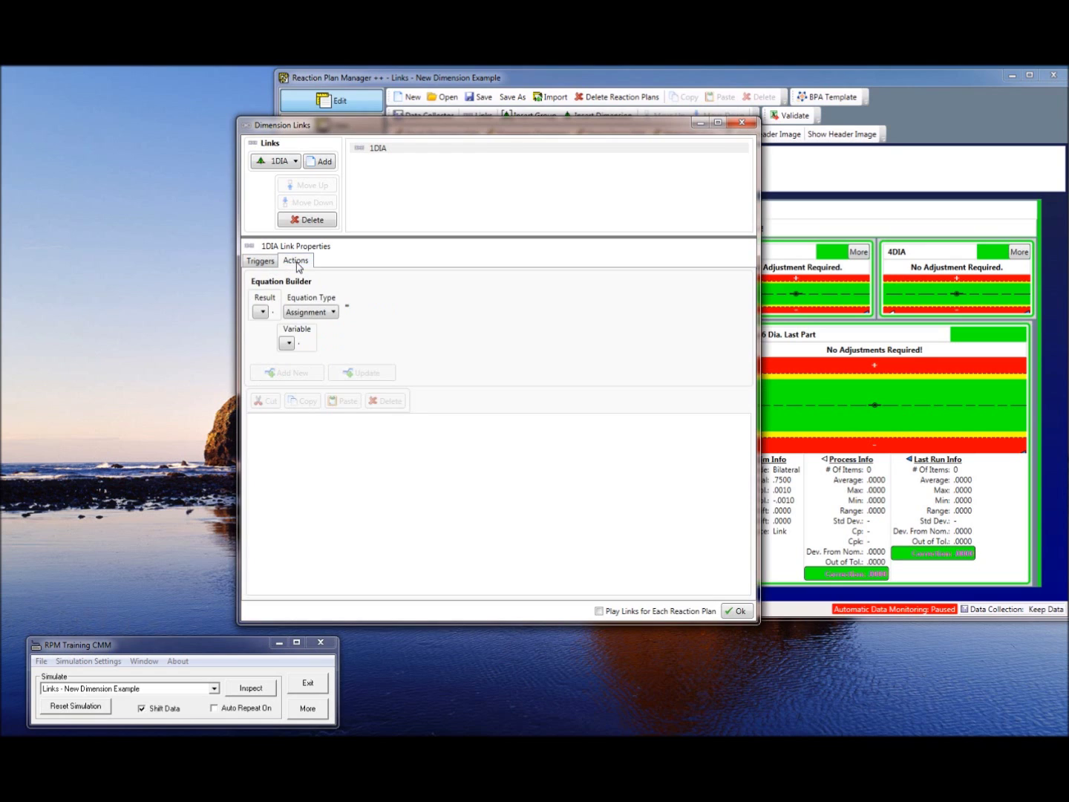
pyautogui.click(262, 311)
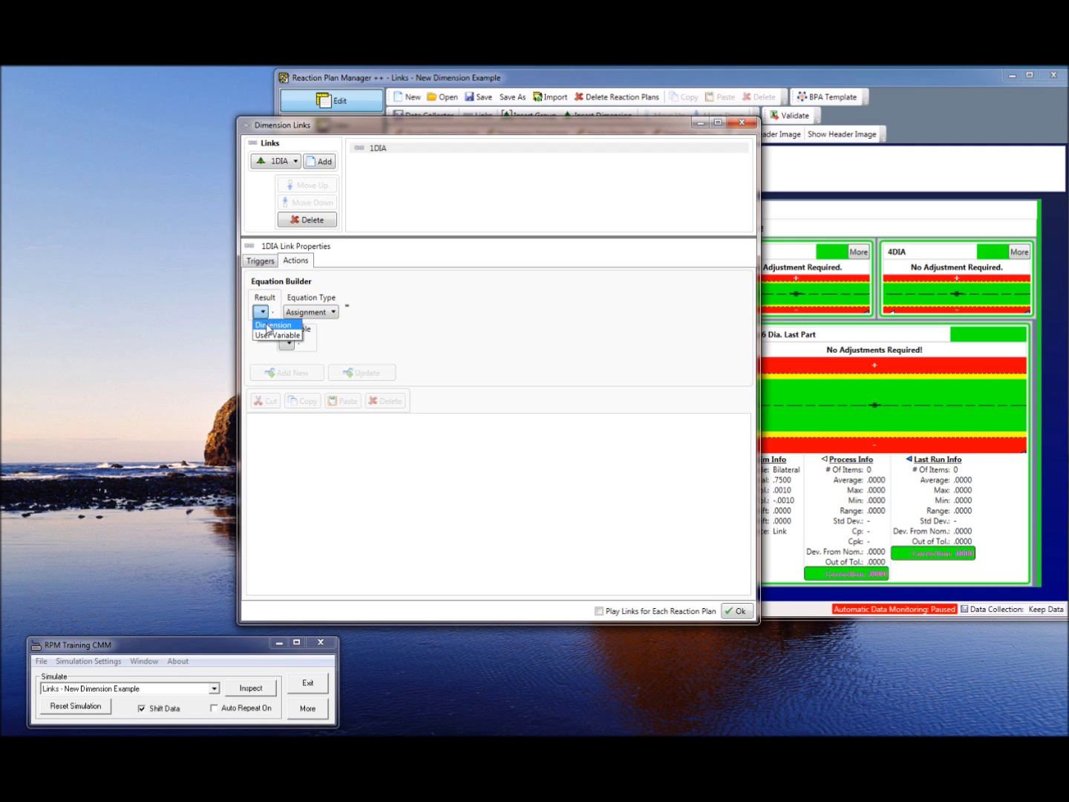
pyautogui.click(268, 325)
pyautogui.click(319, 311)
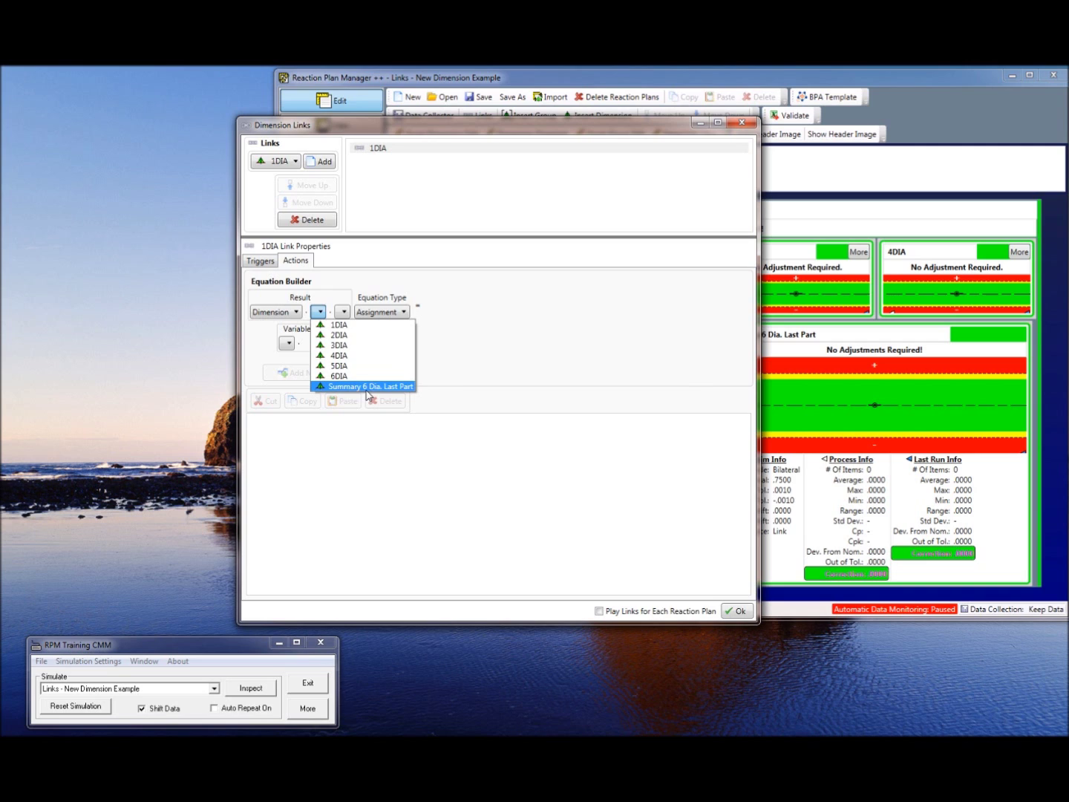
pyautogui.click(367, 388)
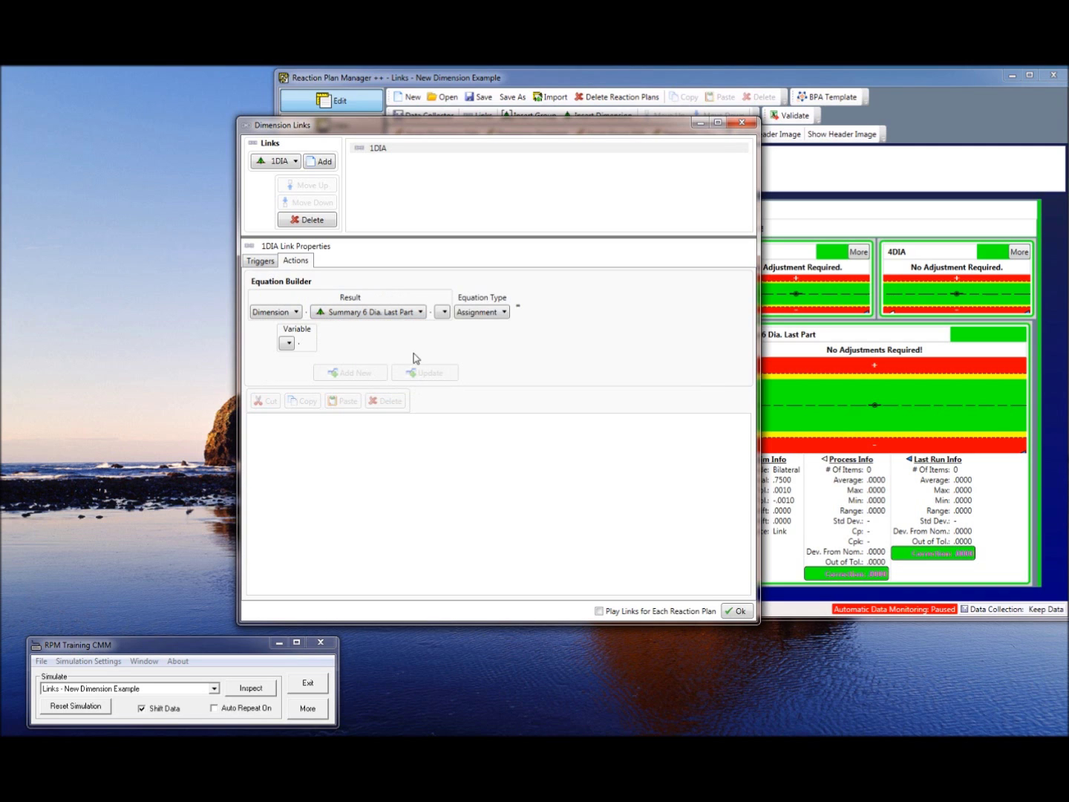
pyautogui.click(443, 312)
pyautogui.click(447, 340)
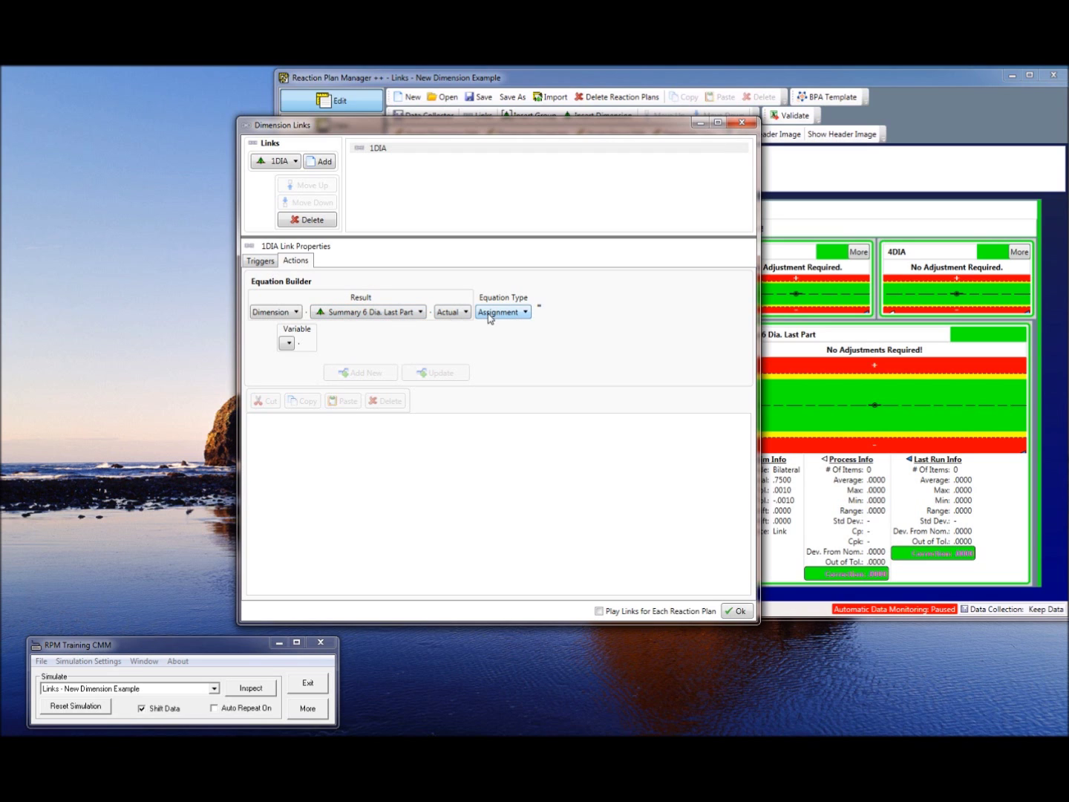
# Set the equation variable to dimension 6DIA's Last Run Average and add the assignment to the link's actions.
pyautogui.click(289, 343)
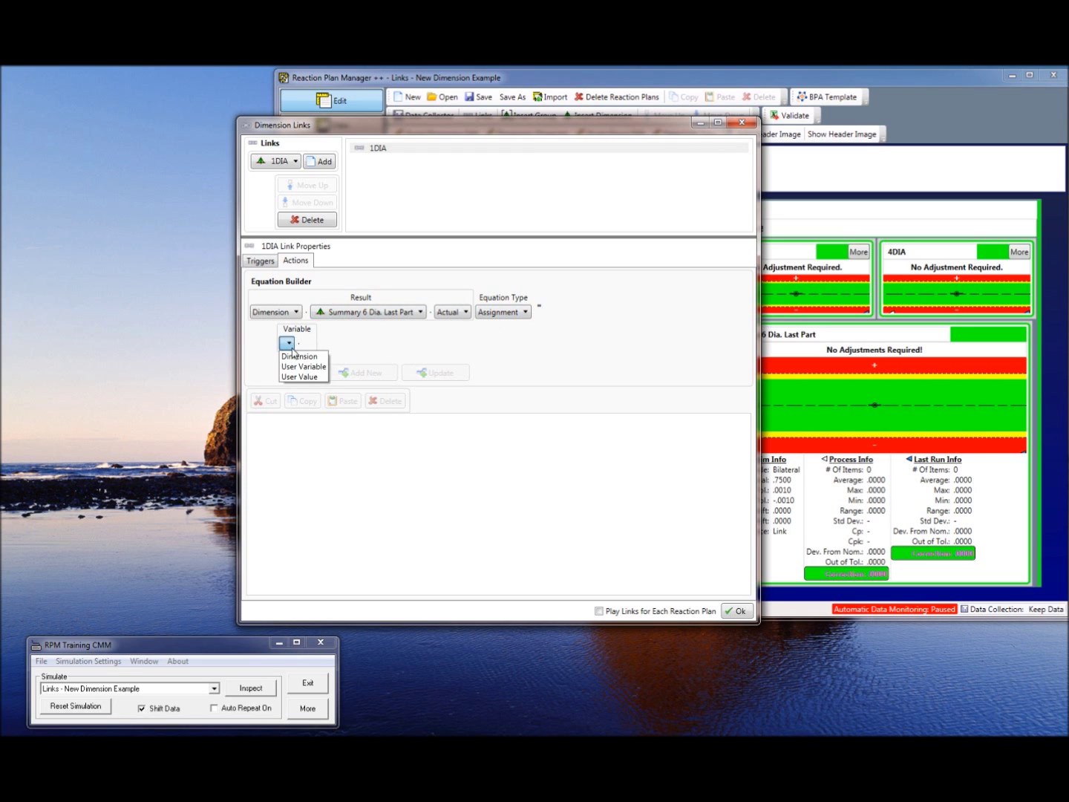
pyautogui.click(294, 357)
pyautogui.click(348, 343)
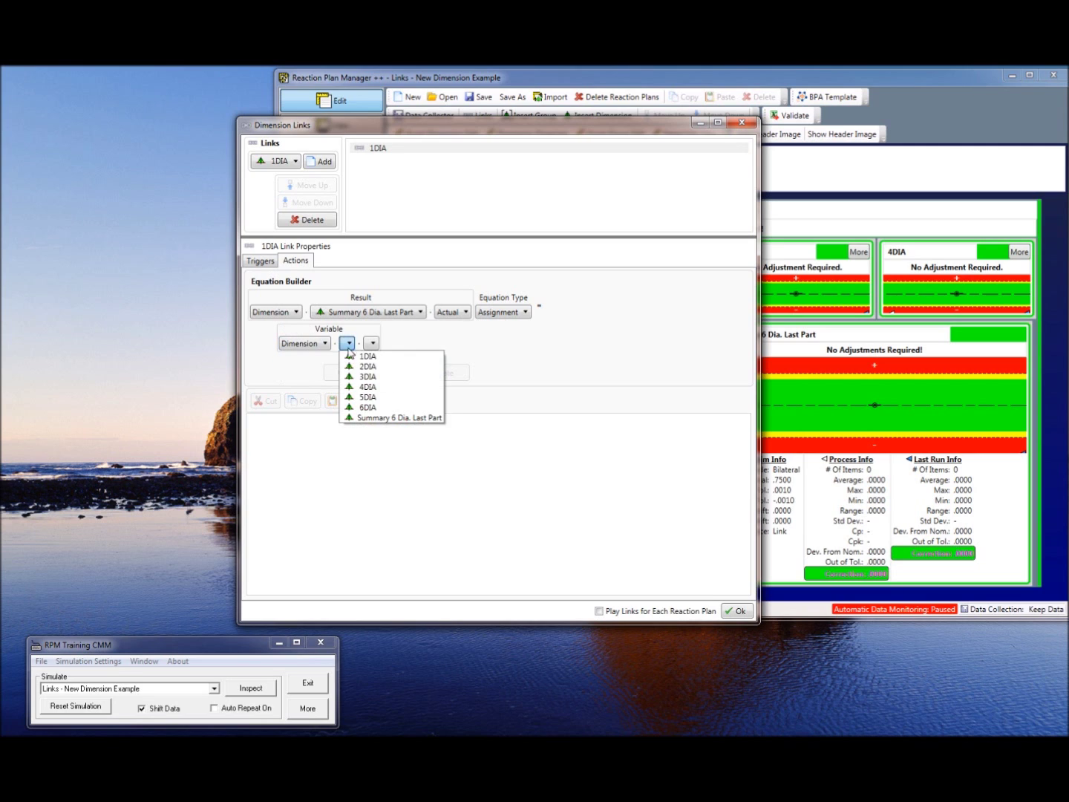
pyautogui.click(374, 406)
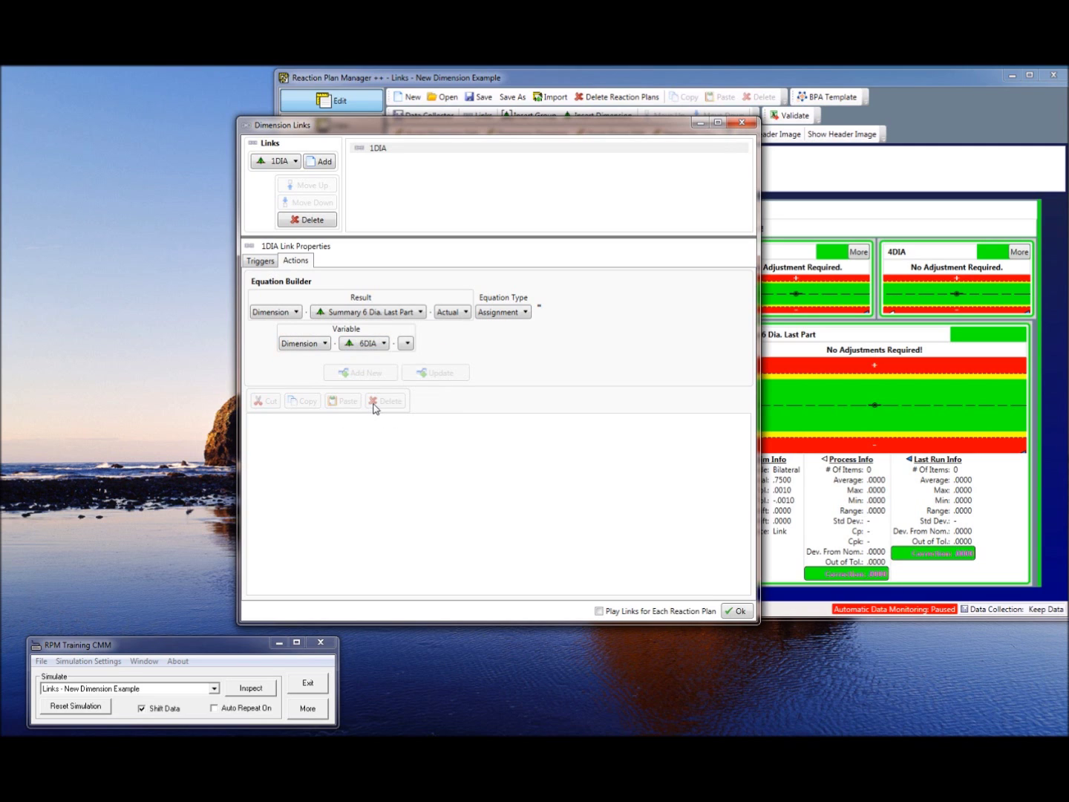
pyautogui.click(406, 345)
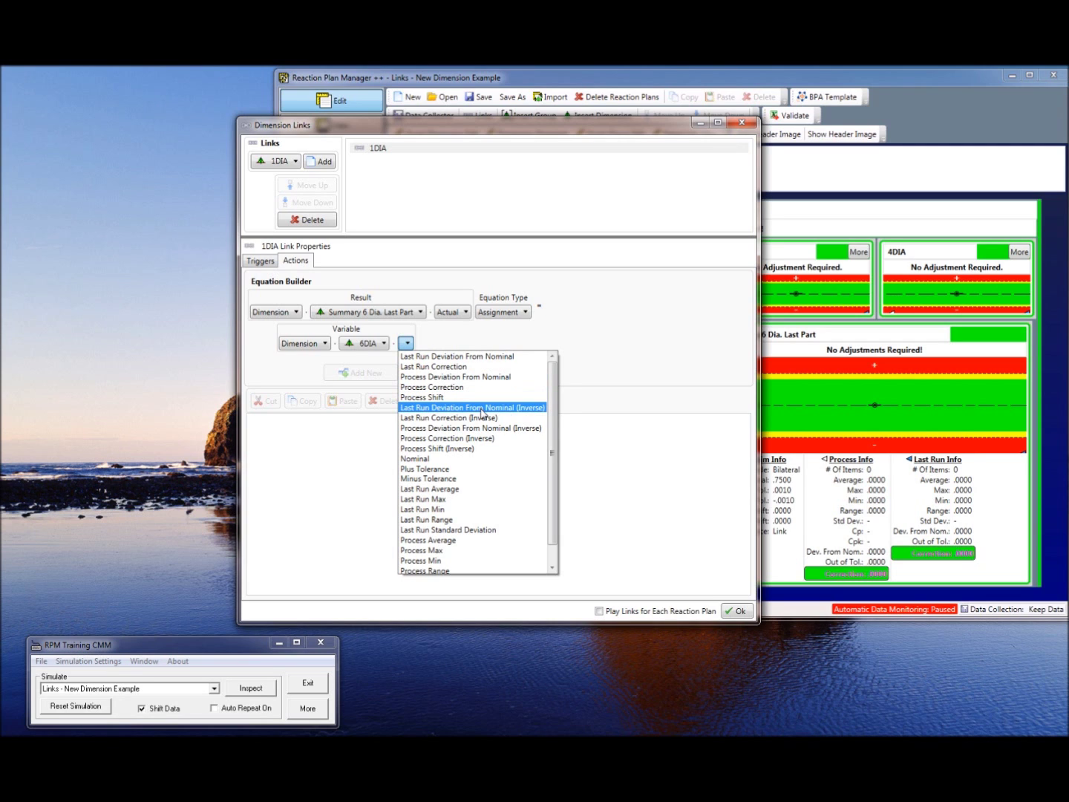
pyautogui.click(464, 489)
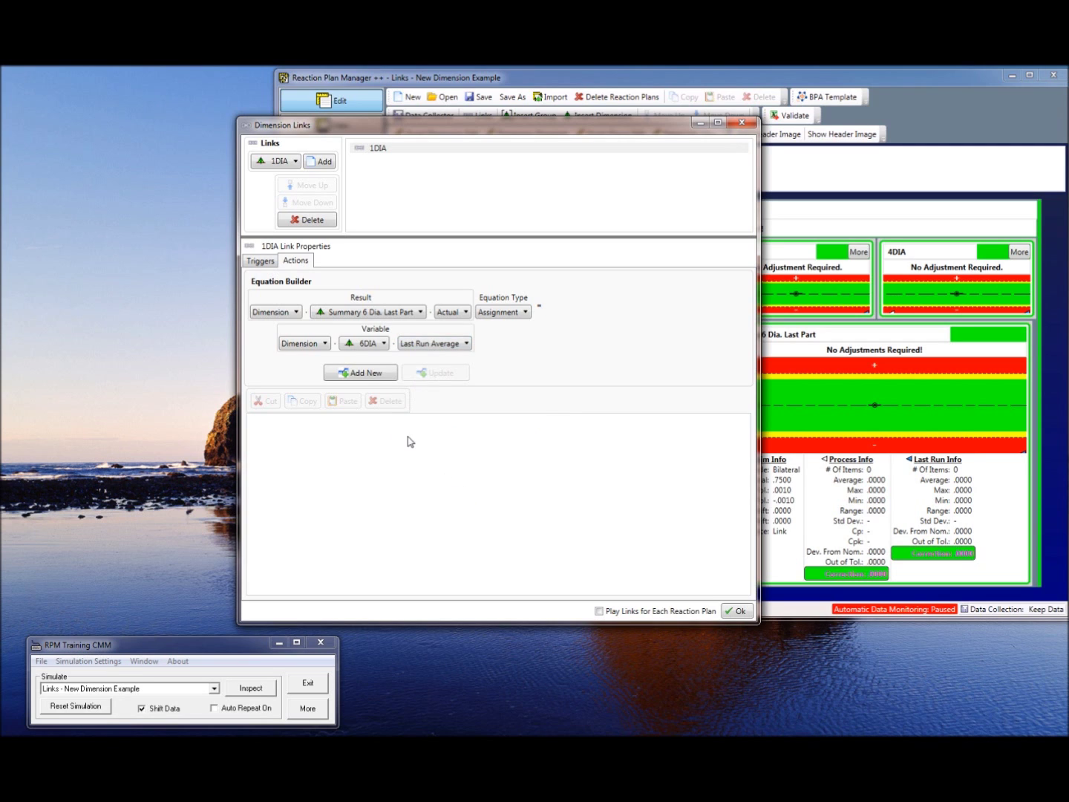
pyautogui.click(362, 377)
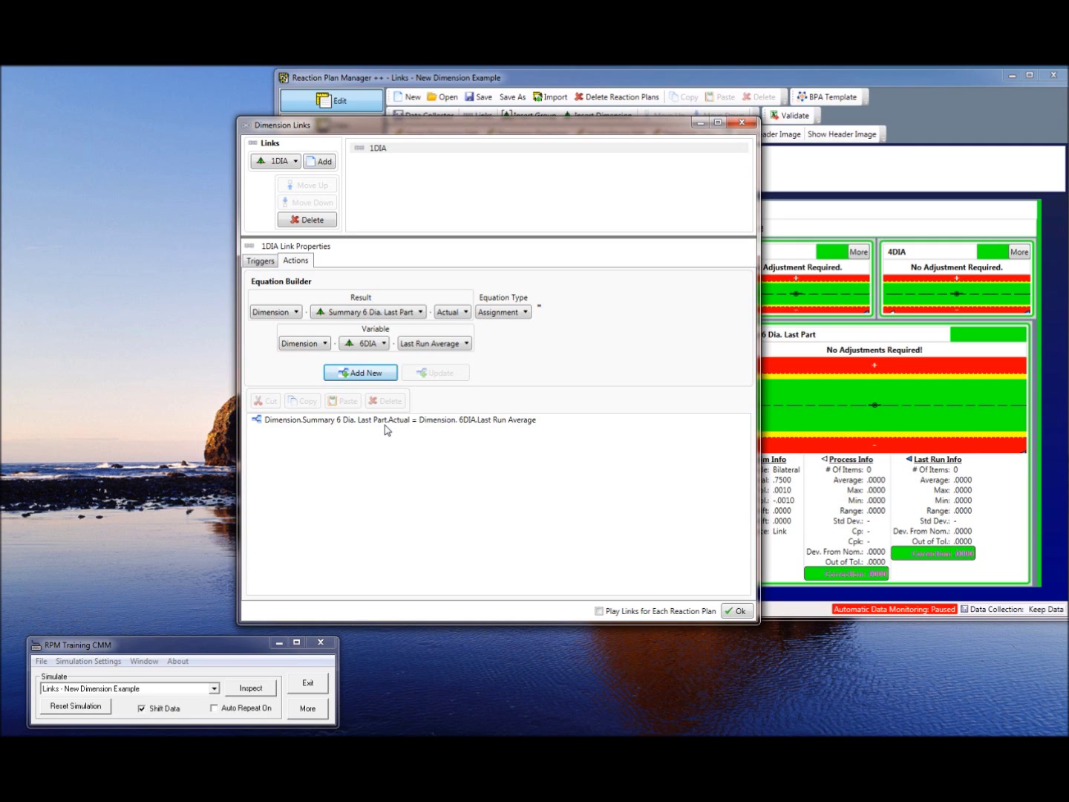
# Add two more assignments to the summary dimension's Actual, using the Last Run Average of 5DIA and then 4DIA.
pyautogui.click(384, 344)
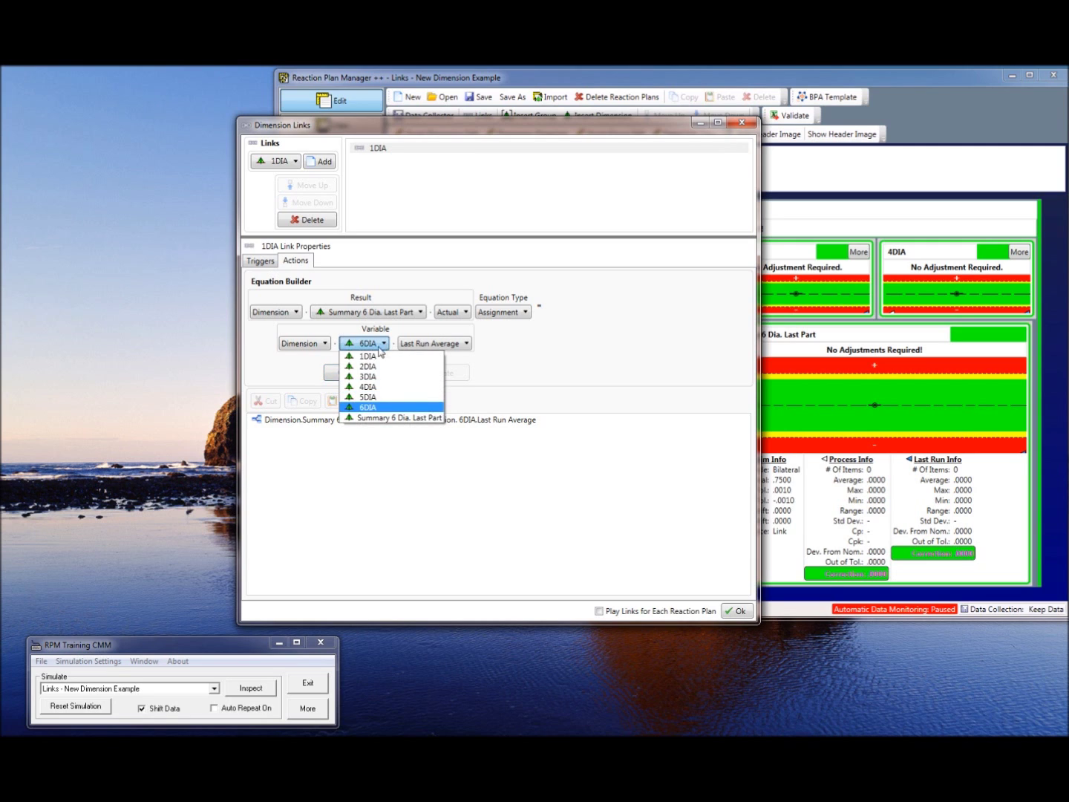
pyautogui.click(371, 398)
pyautogui.click(372, 377)
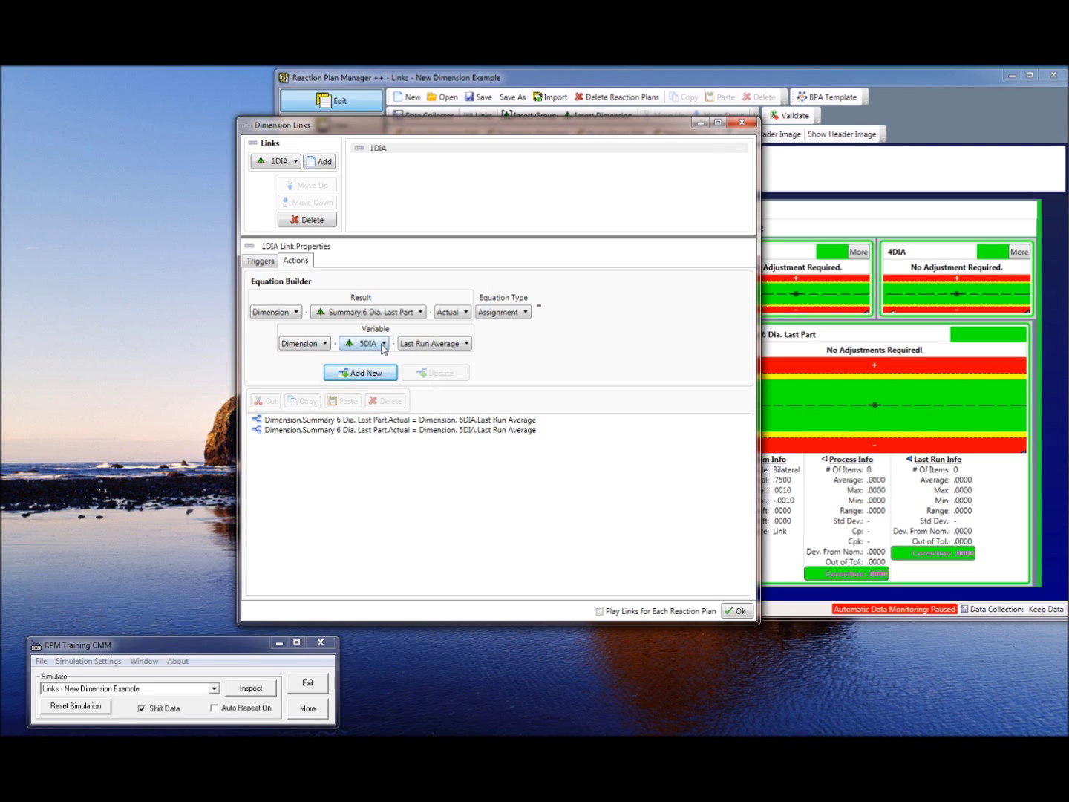
pyautogui.click(382, 346)
pyautogui.click(373, 387)
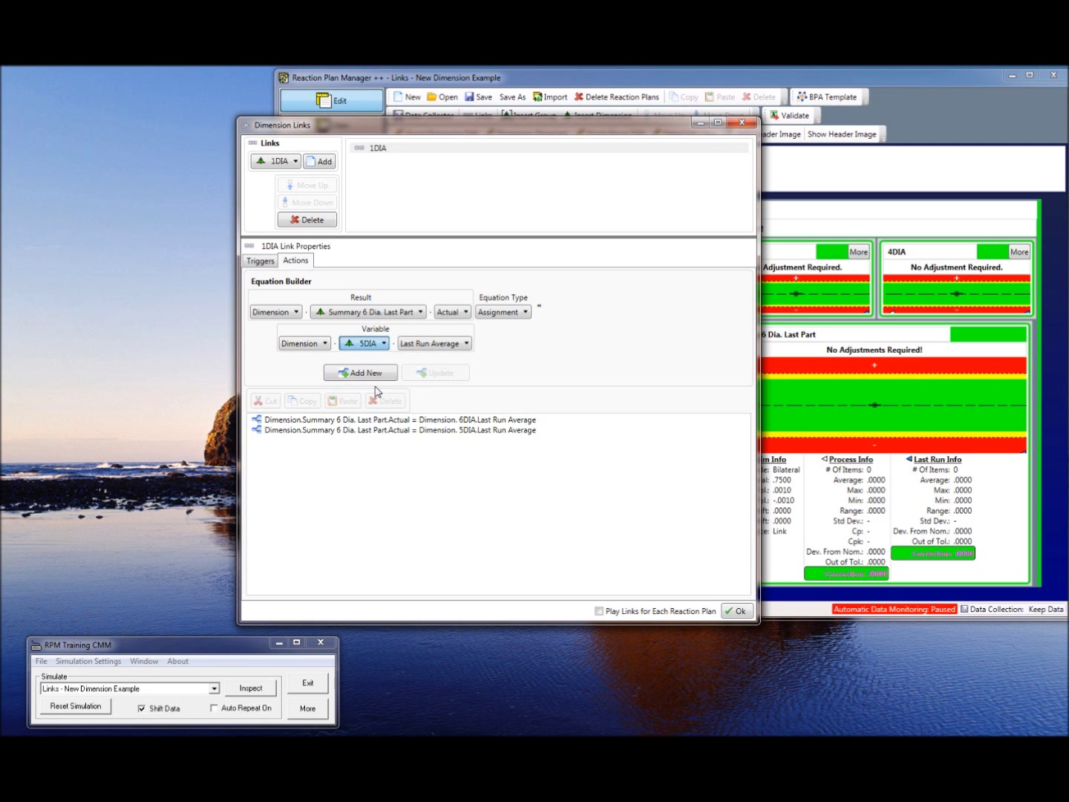
pyautogui.click(372, 375)
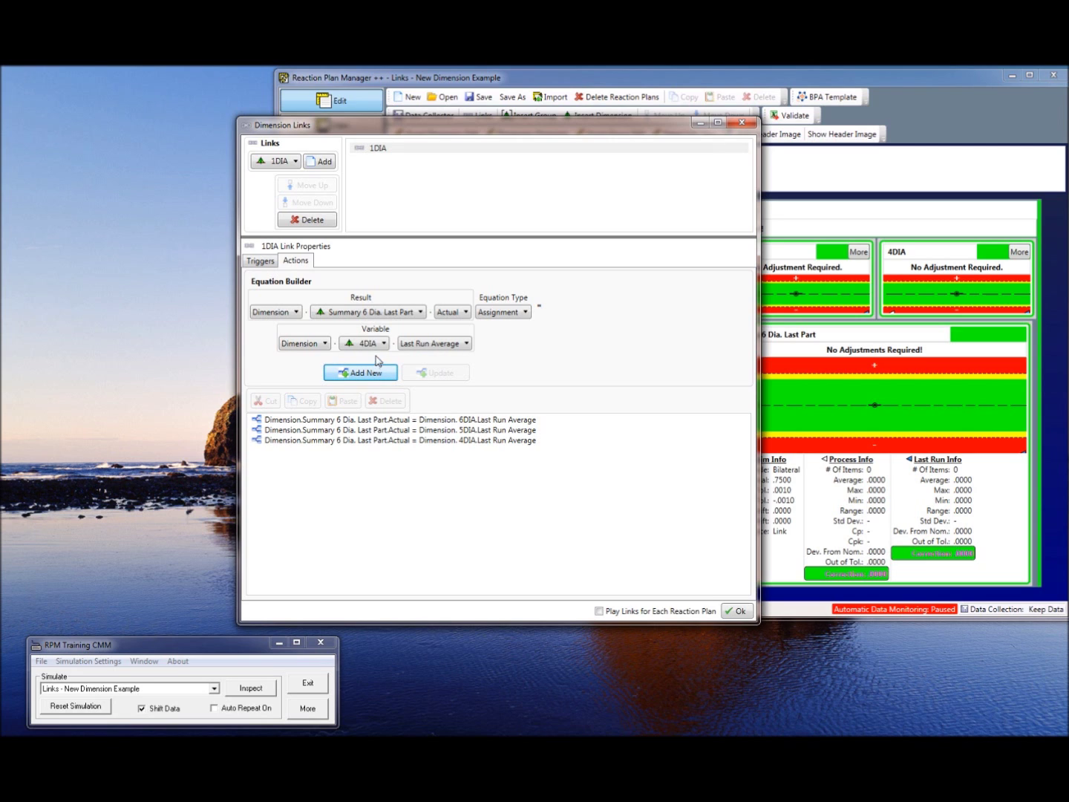
# Add assignments of the Last Run Average of 3DIA and then 2DIA to the summary dimension's Actual.
pyautogui.click(377, 345)
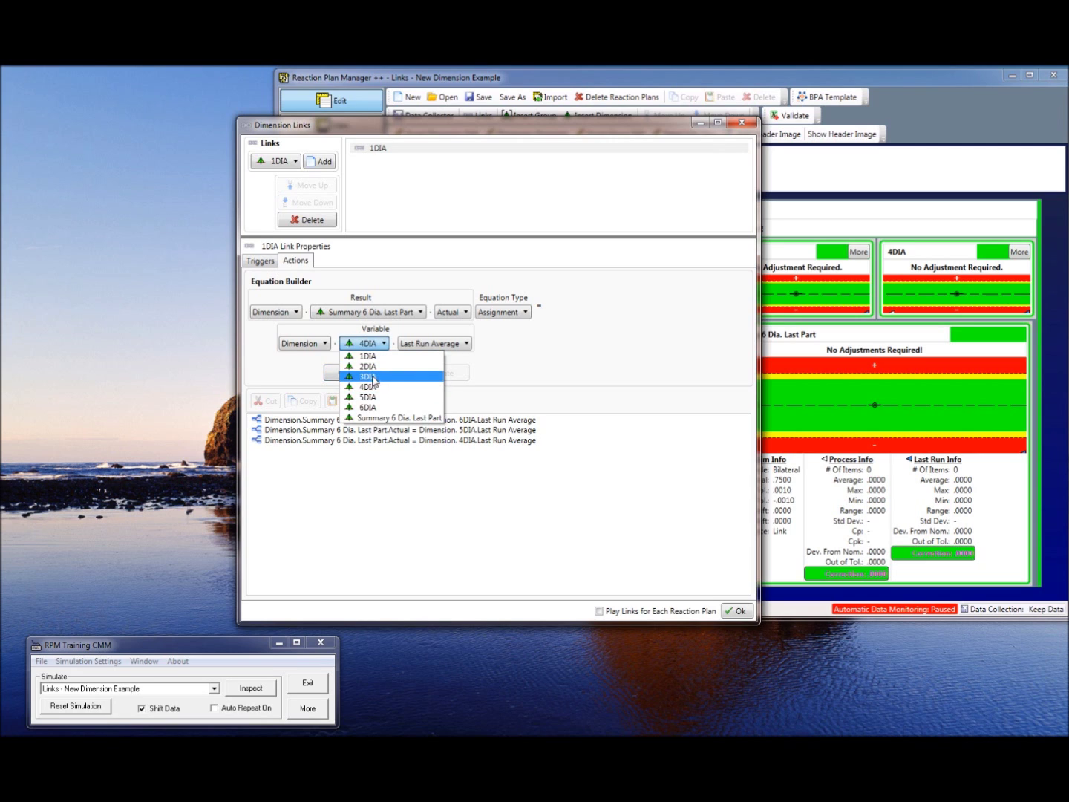
pyautogui.click(374, 375)
pyautogui.click(374, 378)
pyautogui.click(375, 344)
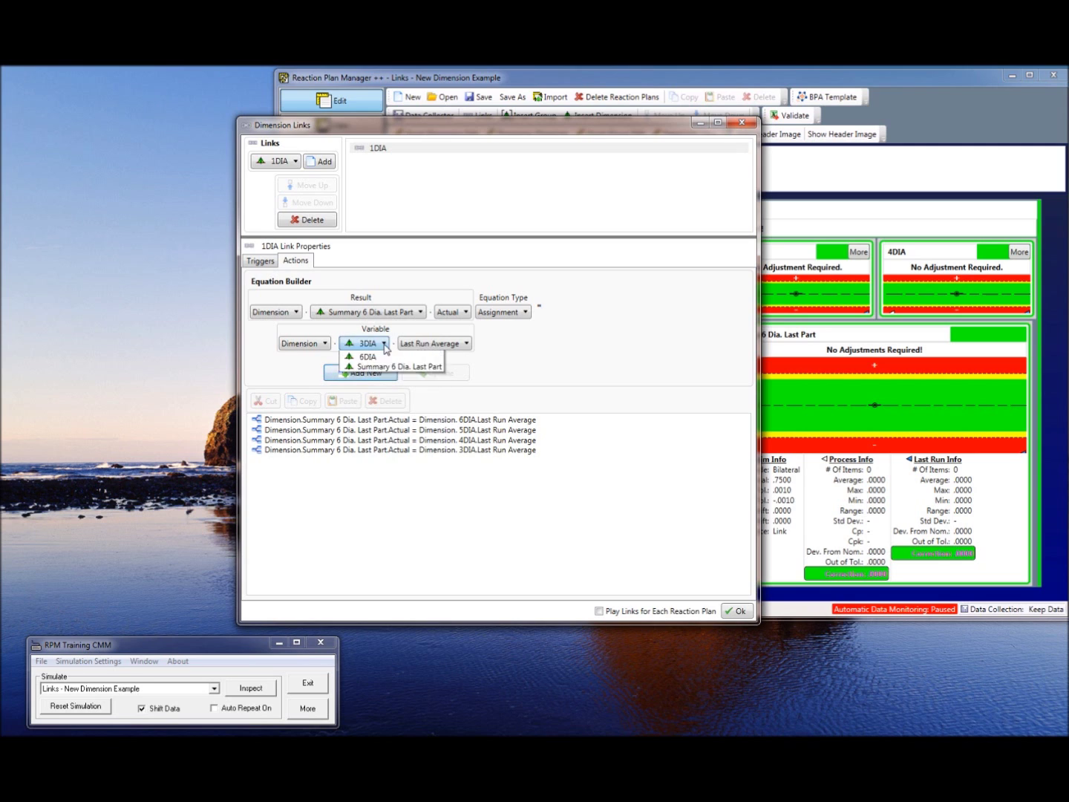
pyautogui.click(376, 368)
pyautogui.click(365, 377)
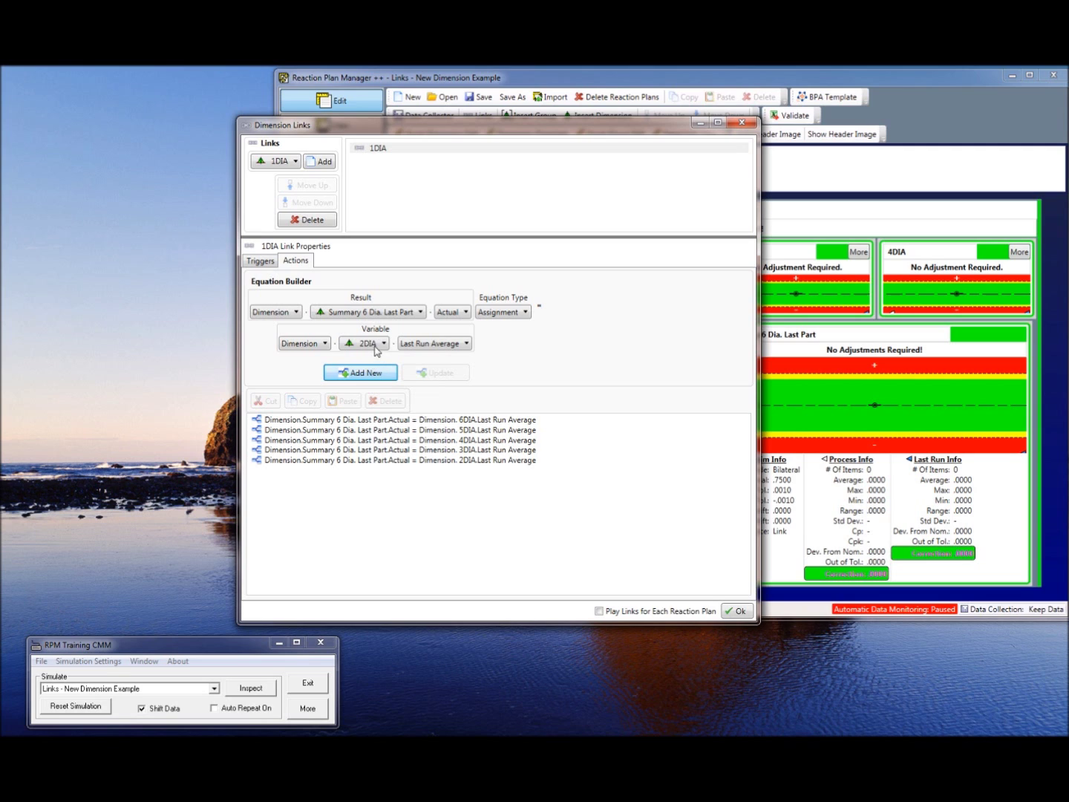
# Add the assignment for 1DIA's Last Run Average and accept the dimension links.
pyautogui.click(375, 345)
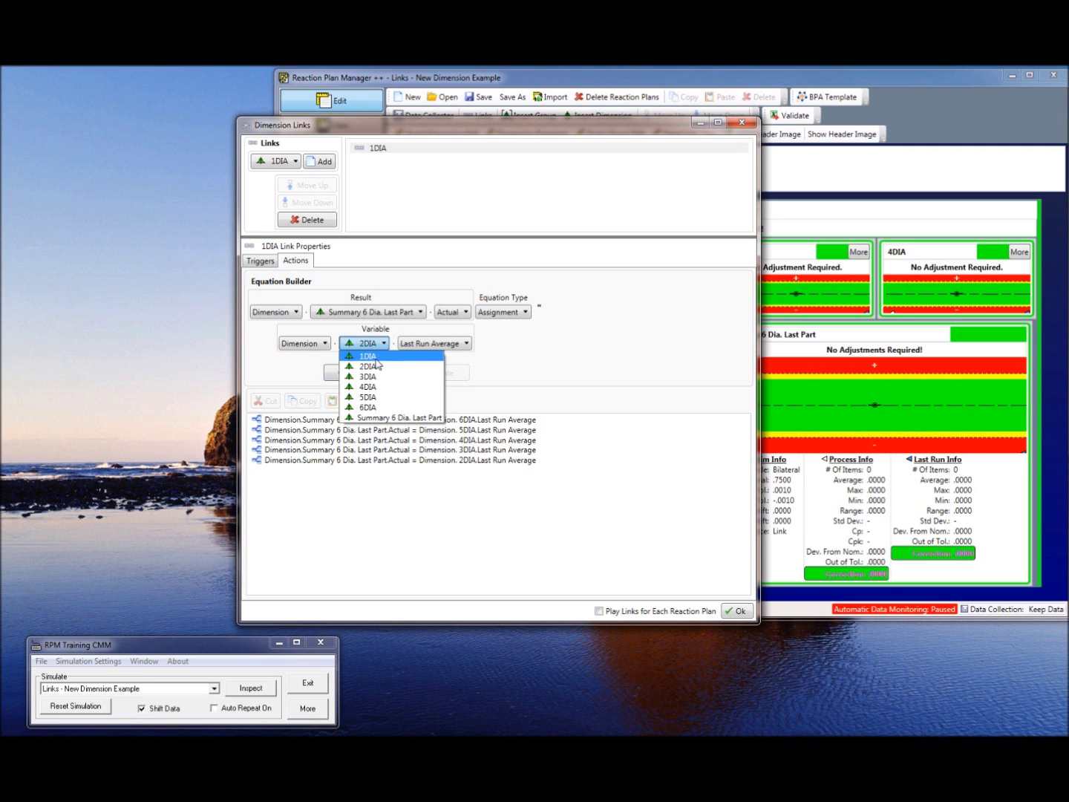
pyautogui.click(368, 357)
pyautogui.click(370, 373)
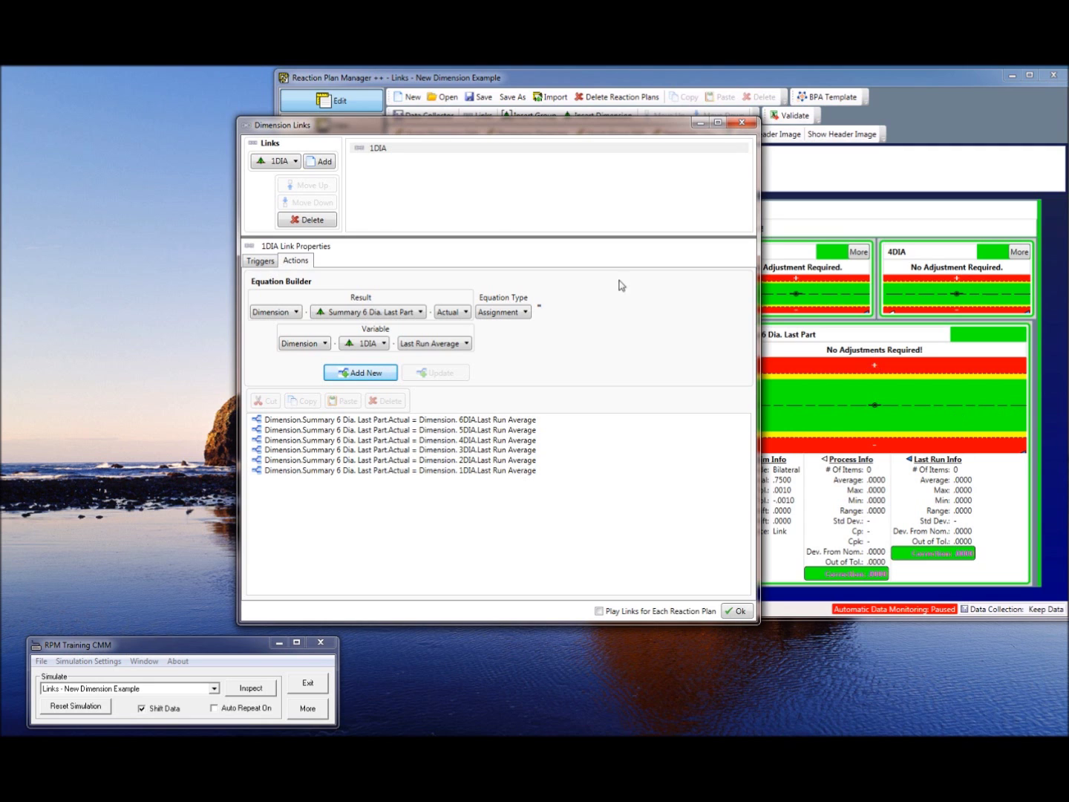
pyautogui.click(738, 612)
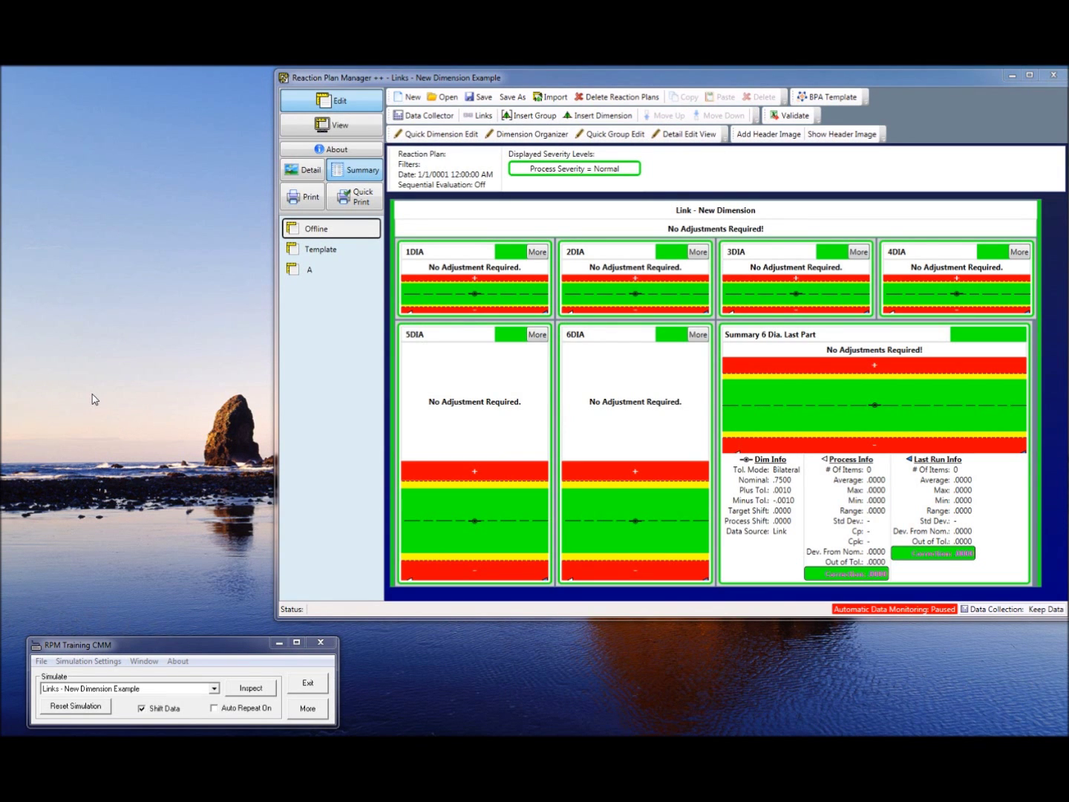
# Return to view mode, overwriting the existing solution files, and run one simulated inspection of Links - New Dimension Example.
pyautogui.click(332, 131)
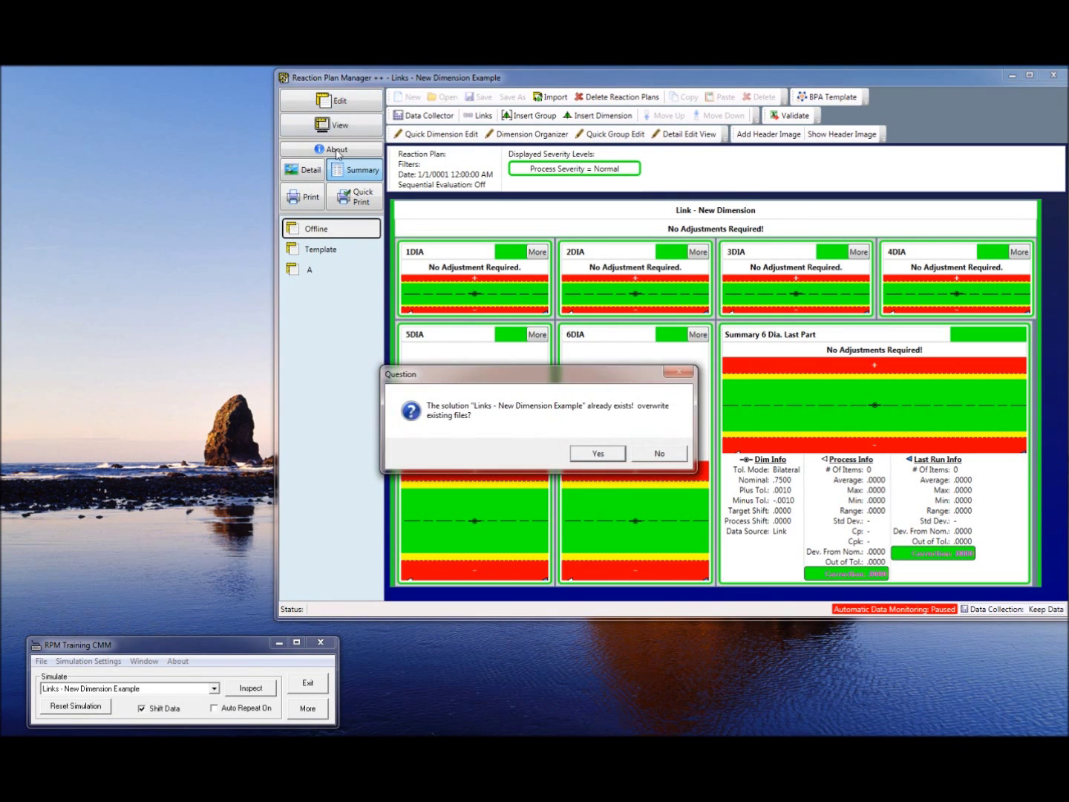
pyautogui.click(598, 453)
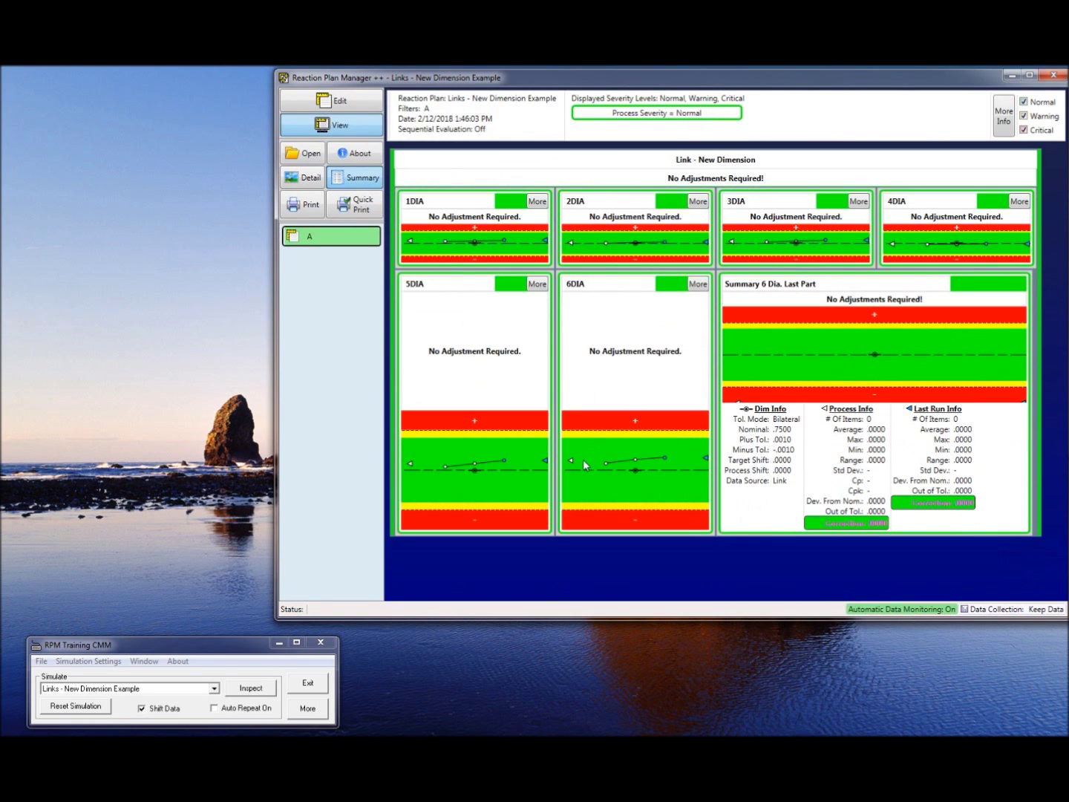
pyautogui.click(251, 696)
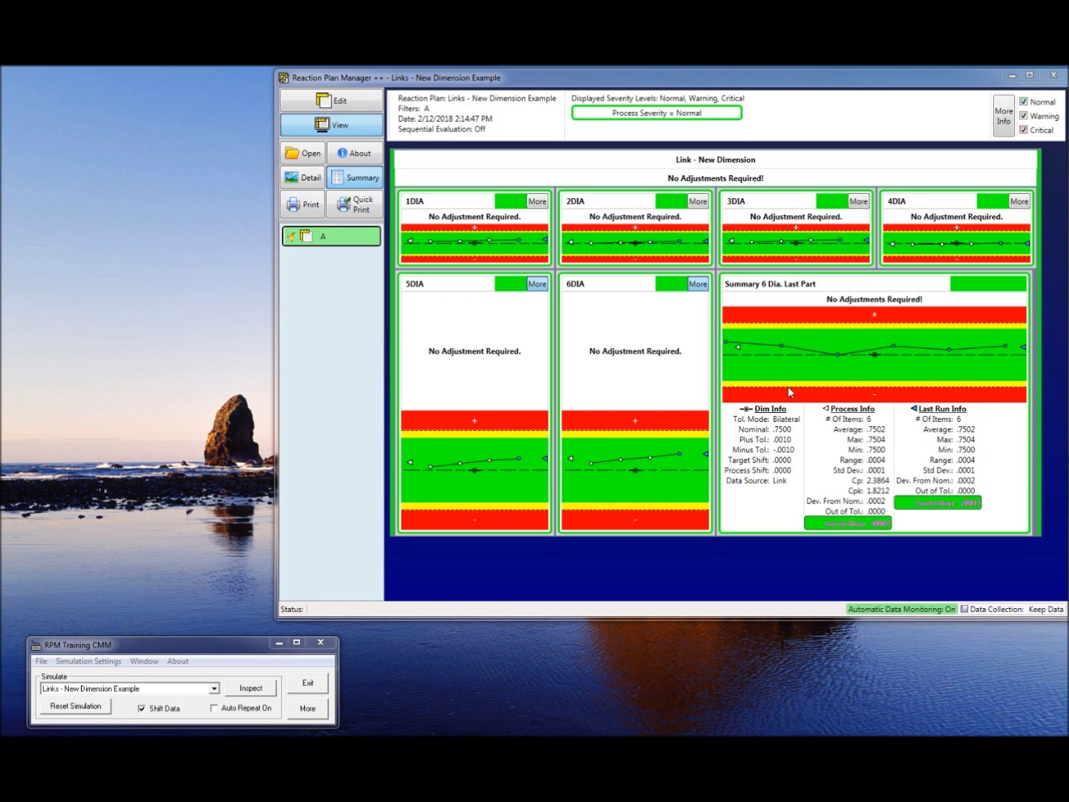
# Examine the actual values of the points plotted in Summary 6 Dia. Last Part against 1DIA's last plotted point.
pyautogui.moveTo(727, 342)
pyautogui.moveTo(681, 453)
pyautogui.moveTo(1006, 344)
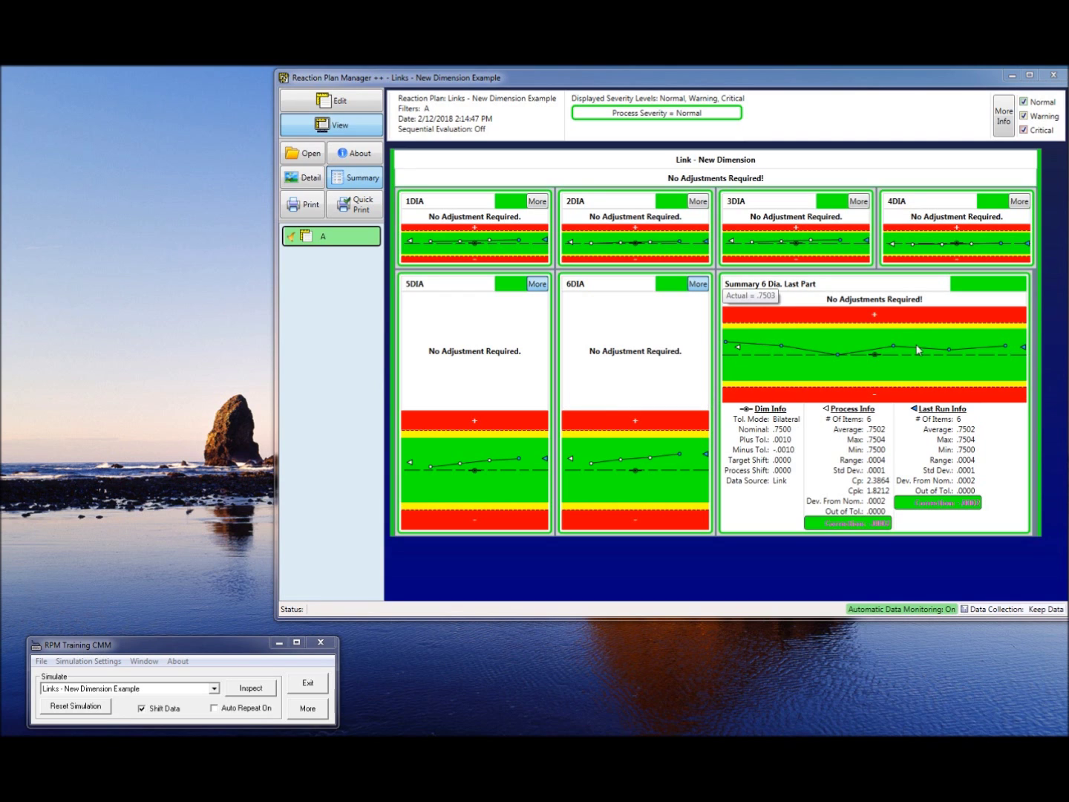
pyautogui.moveTo(520, 245)
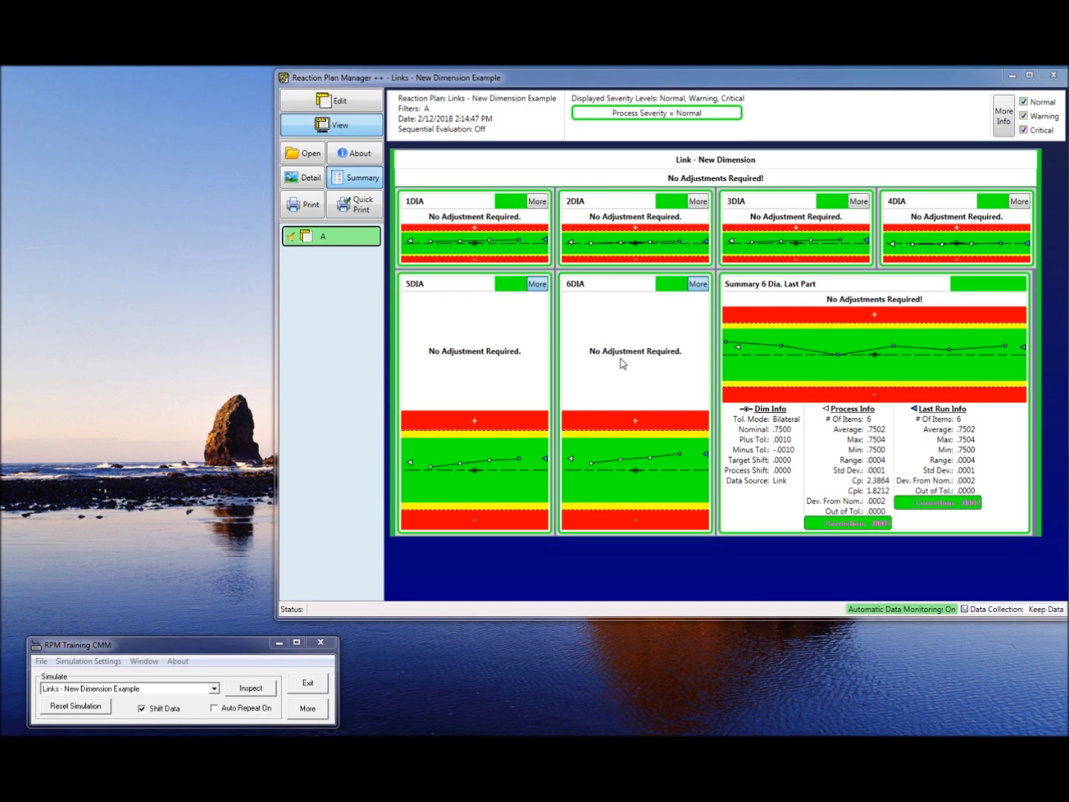
# In edit mode, set the type of dimensions 1DIA through 6DIA to Auxiliary with Quick Dimension Edit, declining to process the links.
pyautogui.click(361, 121)
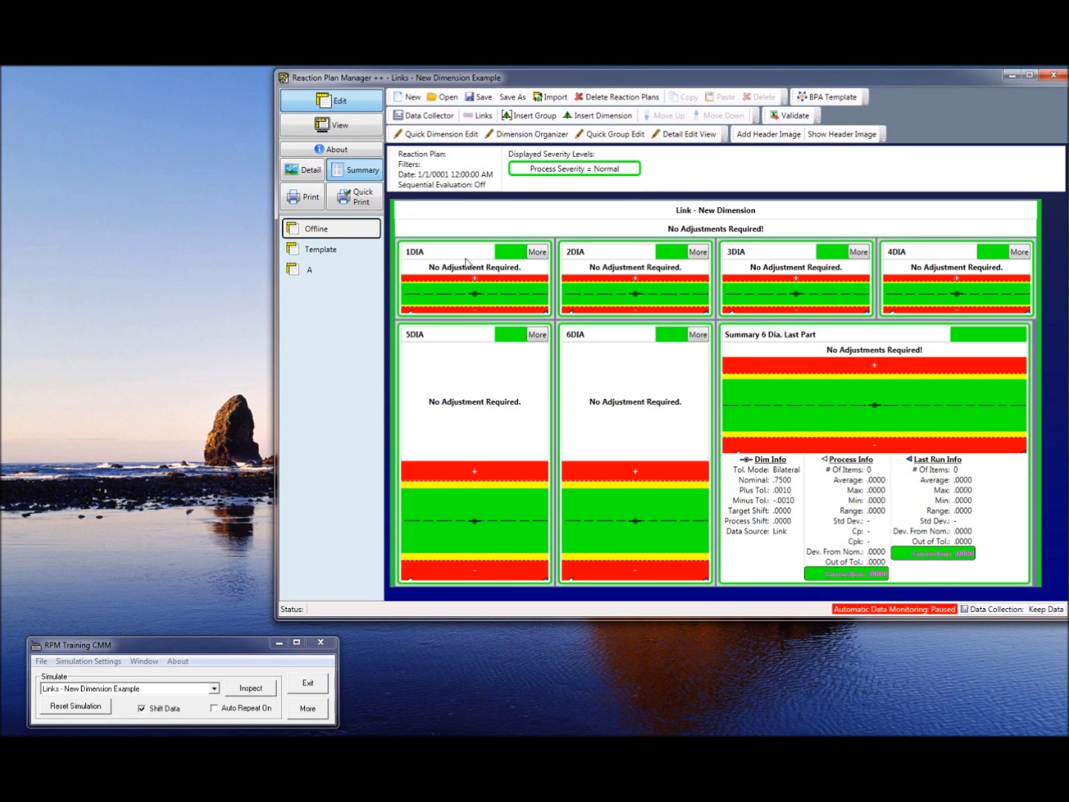
pyautogui.click(456, 135)
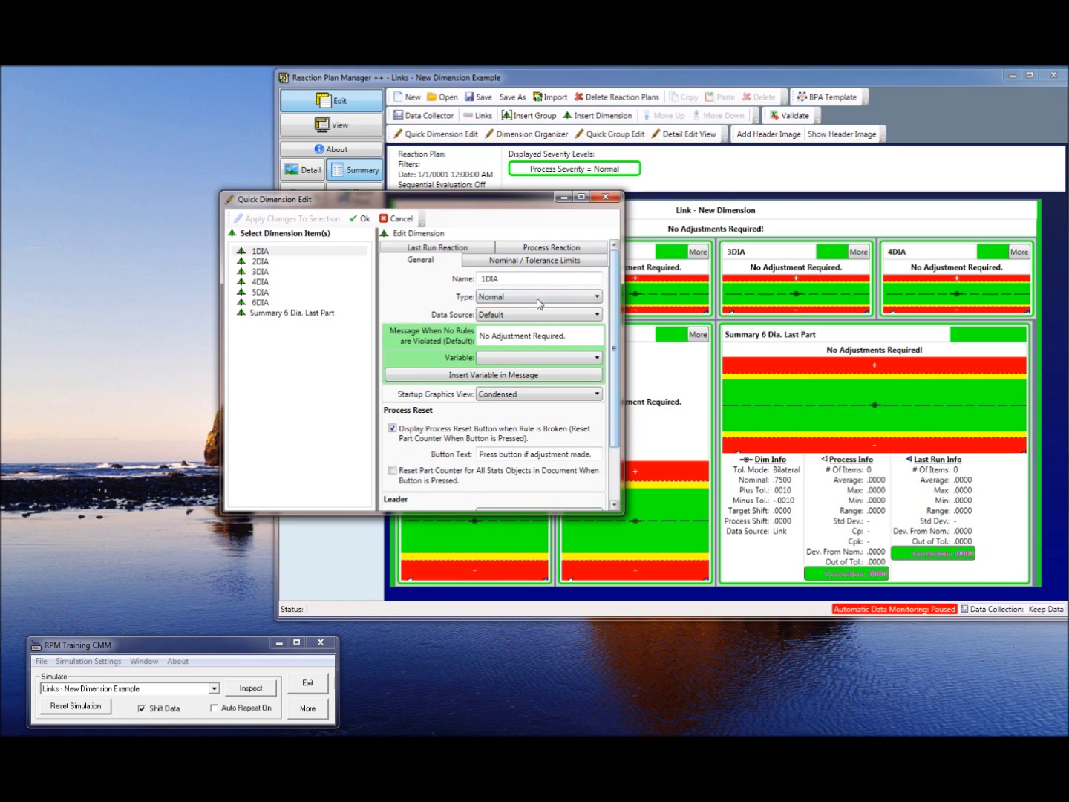
pyautogui.click(569, 299)
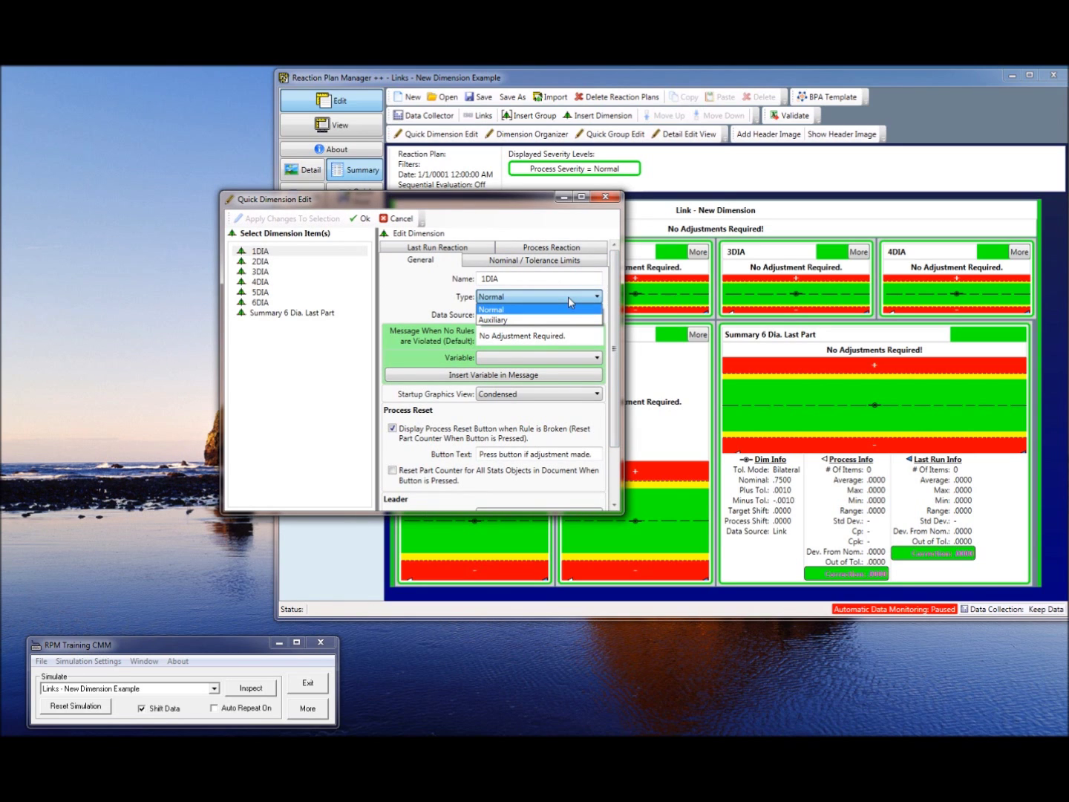
pyautogui.click(568, 298)
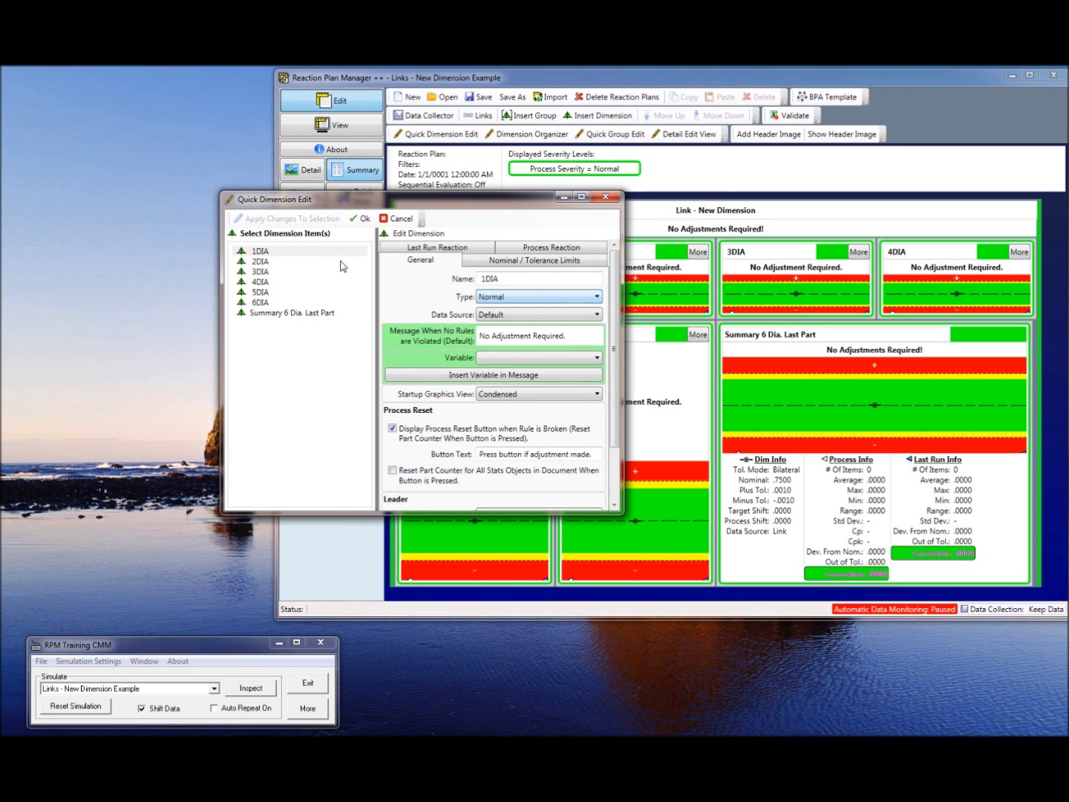
pyautogui.click(278, 250)
pyautogui.keyDown('shift'); pyautogui.click(260, 303); pyautogui.keyUp('shift')
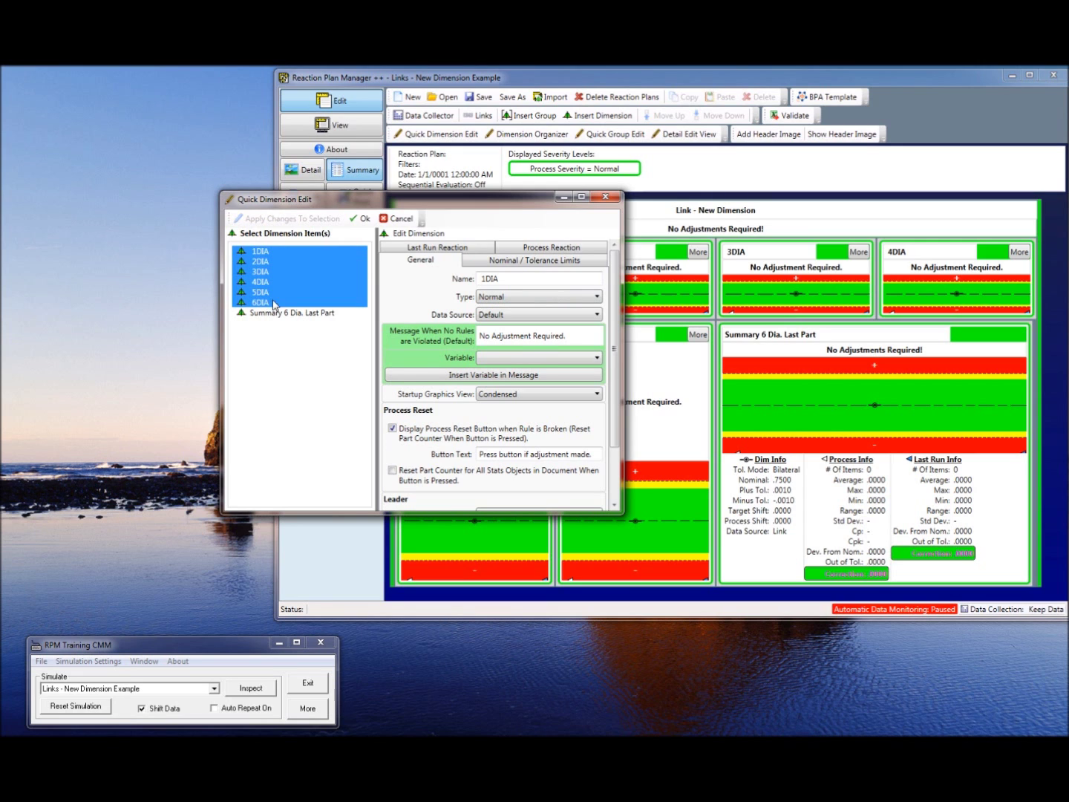
pyautogui.moveTo(624, 514); pyautogui.dragTo(762, 619)
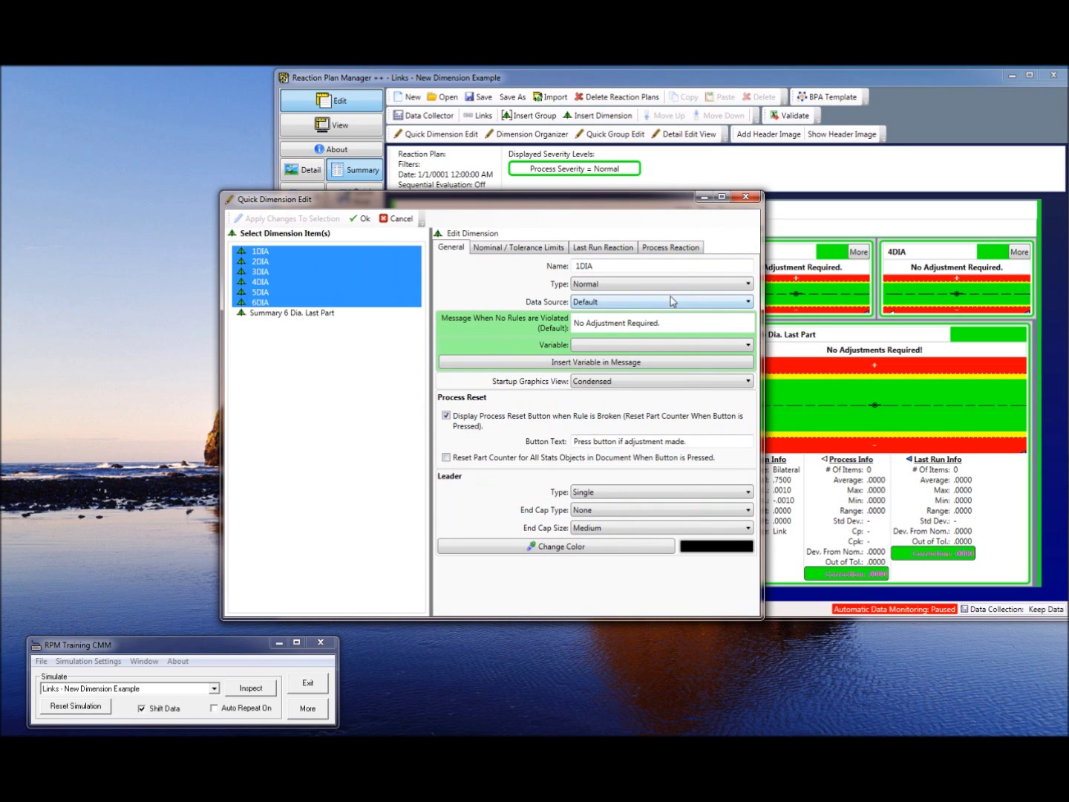
pyautogui.click(711, 289)
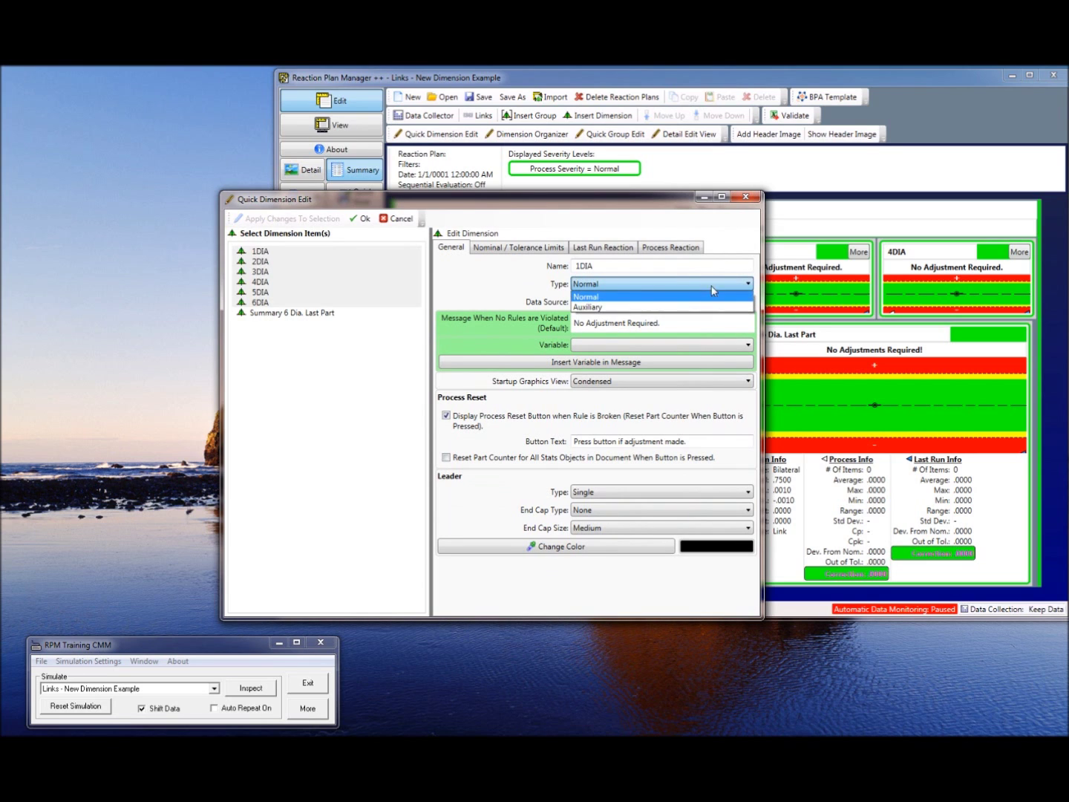
pyautogui.click(594, 307)
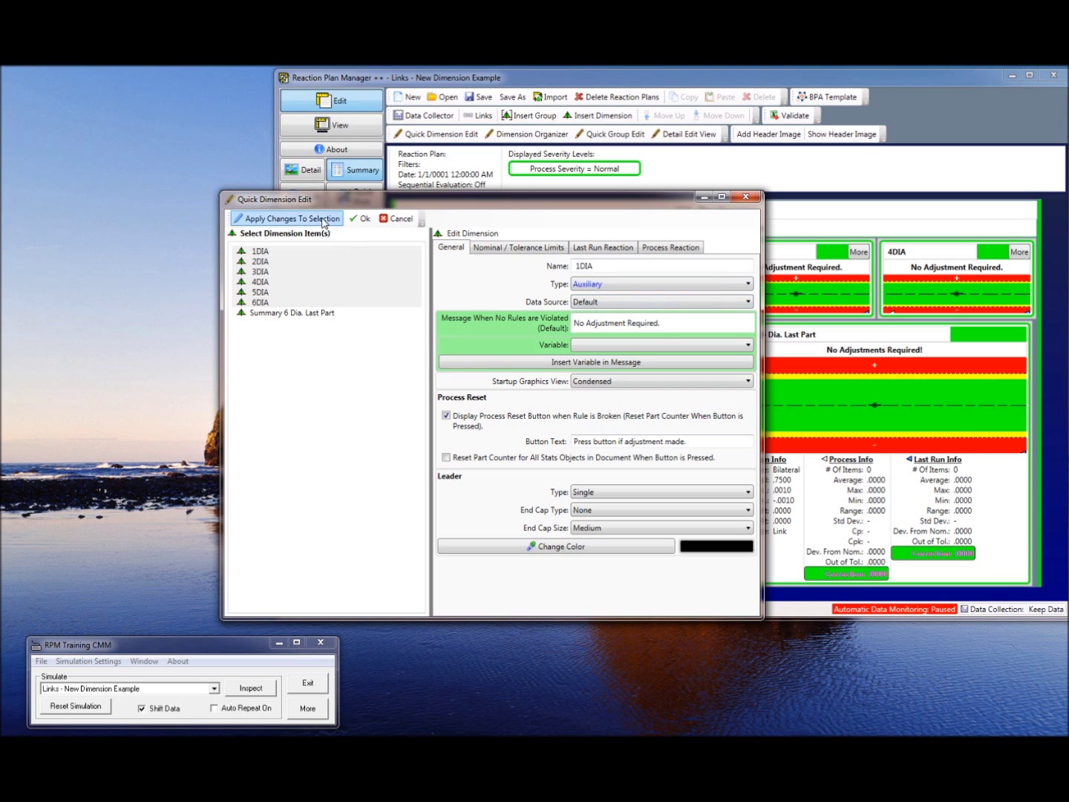
pyautogui.click(289, 218)
pyautogui.click(363, 218)
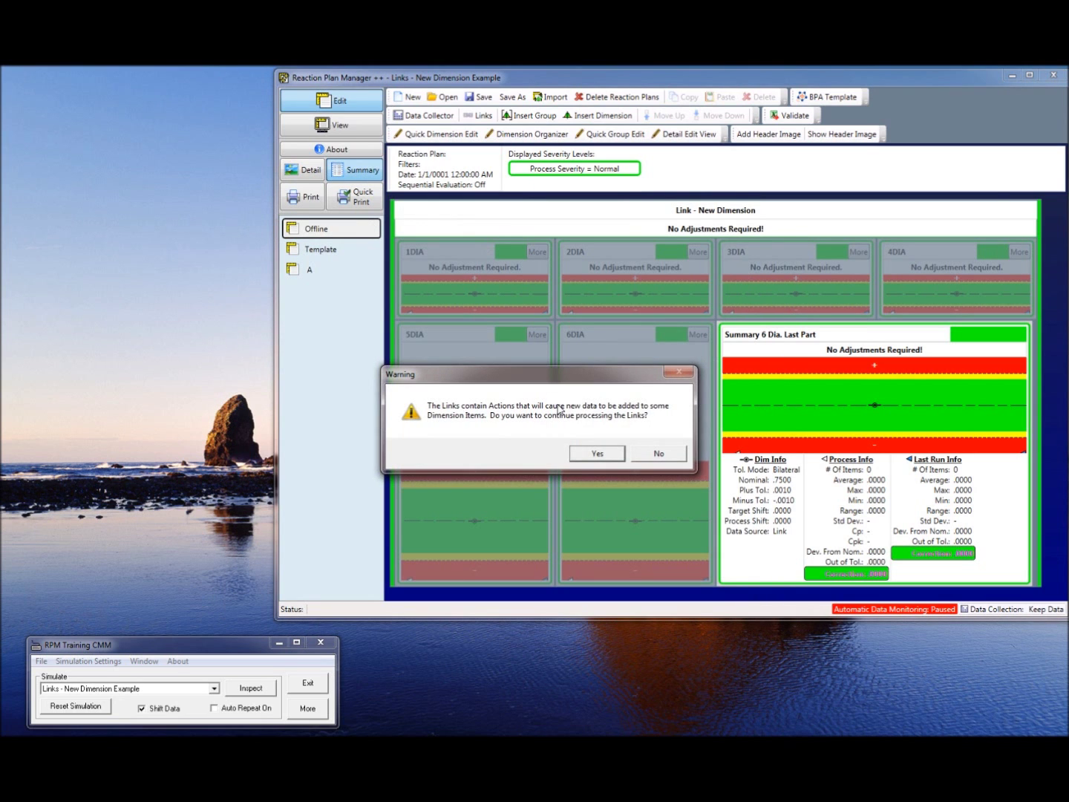
pyautogui.click(659, 453)
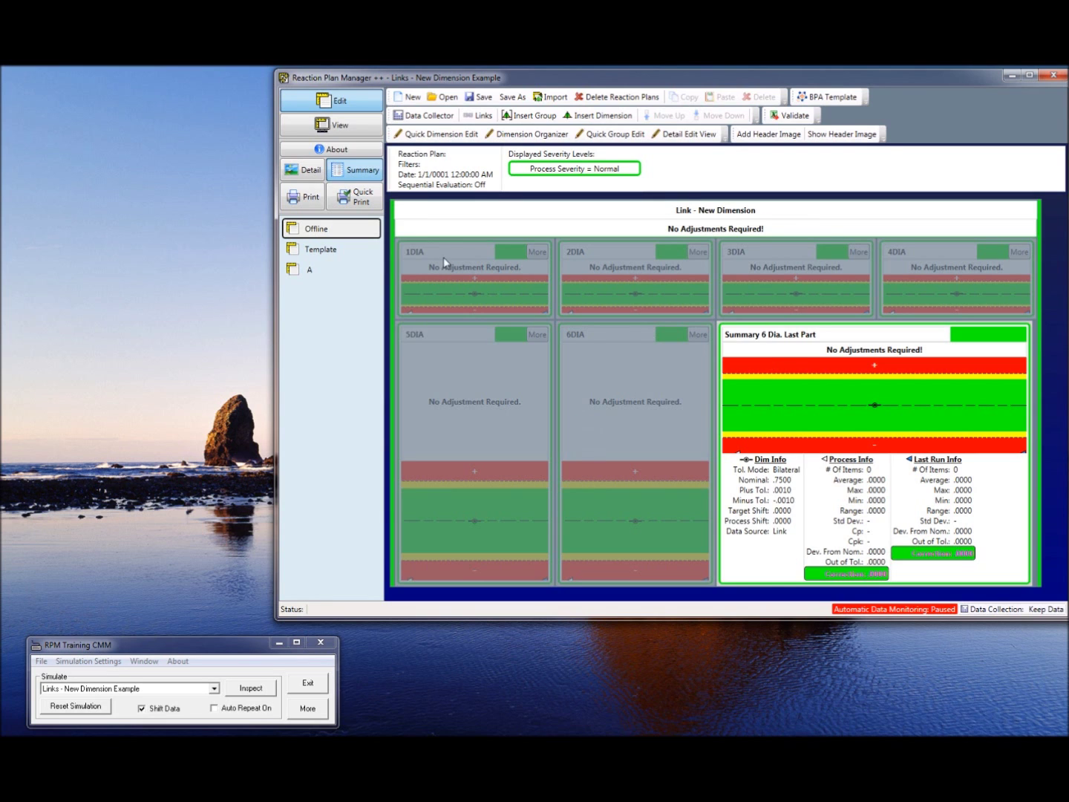
# Switch to view mode, overwriting the solution files, and run several simulated inspections to update the summary dimension.
pyautogui.click(339, 125)
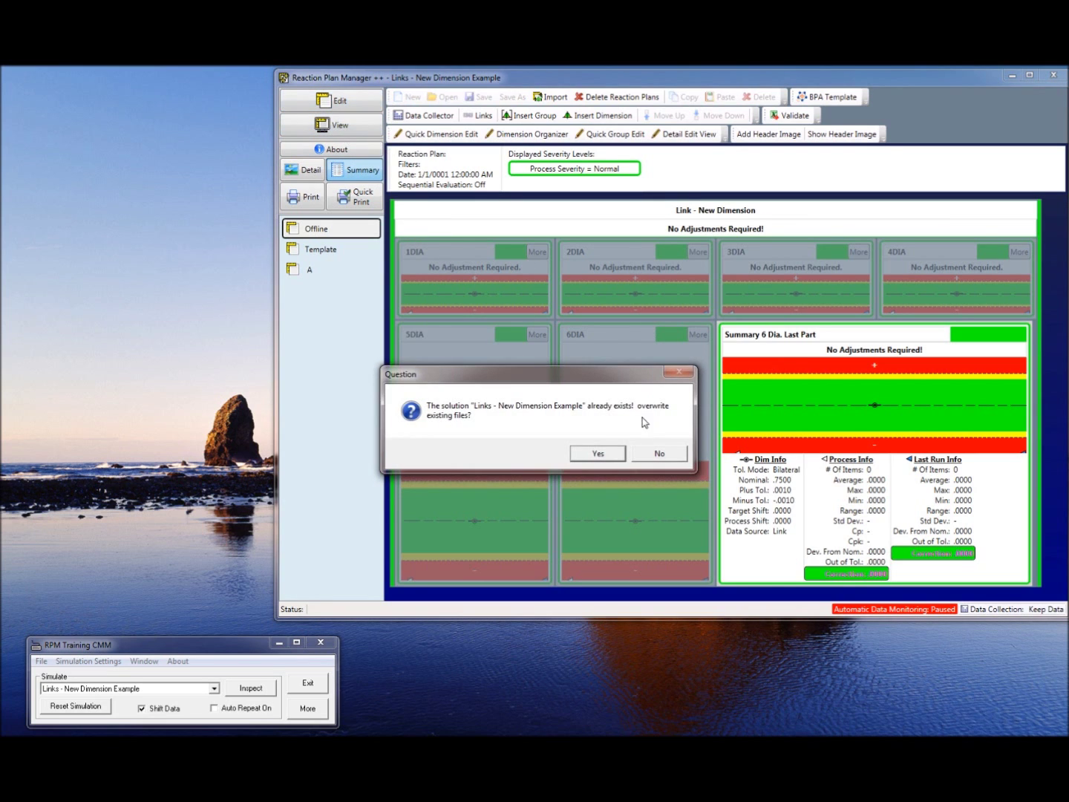
pyautogui.click(588, 451)
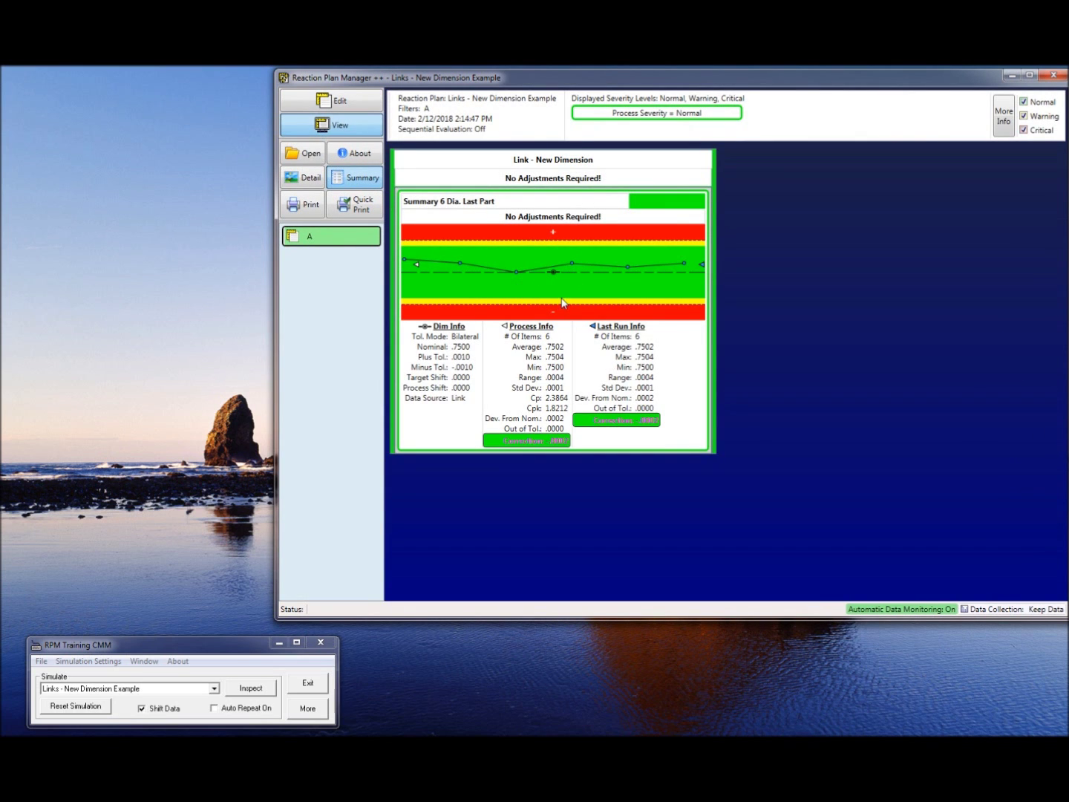
pyautogui.click(245, 694)
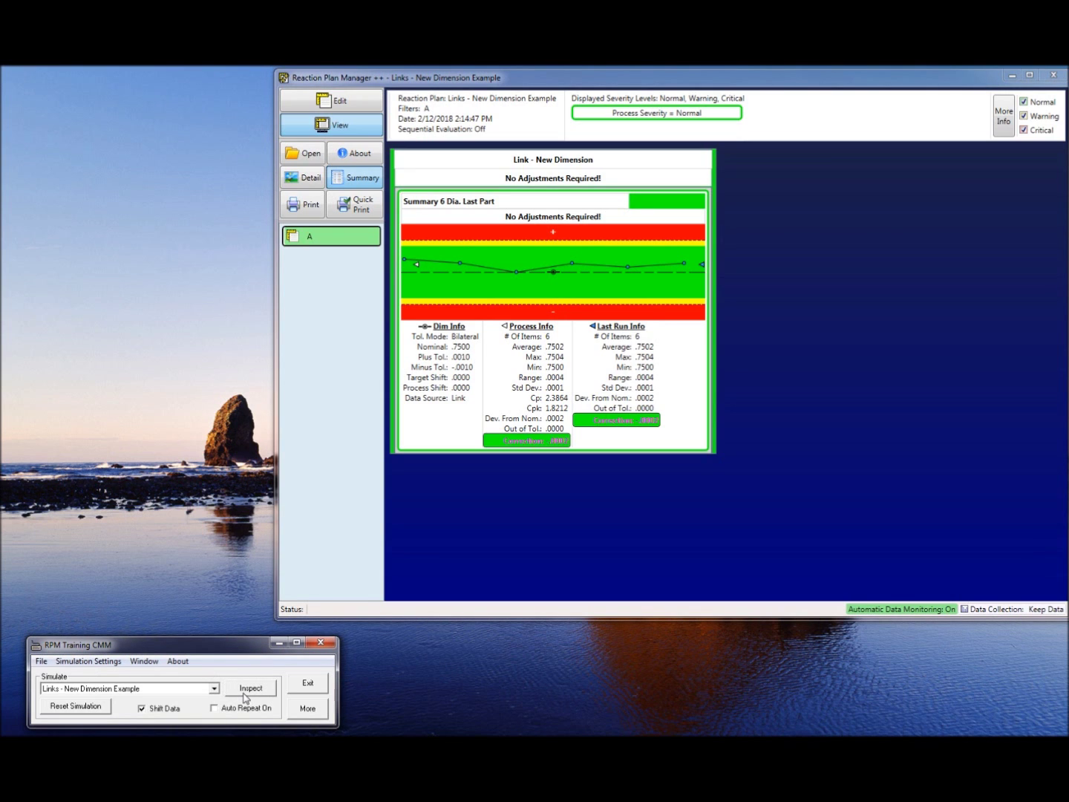
pyautogui.click(245, 694)
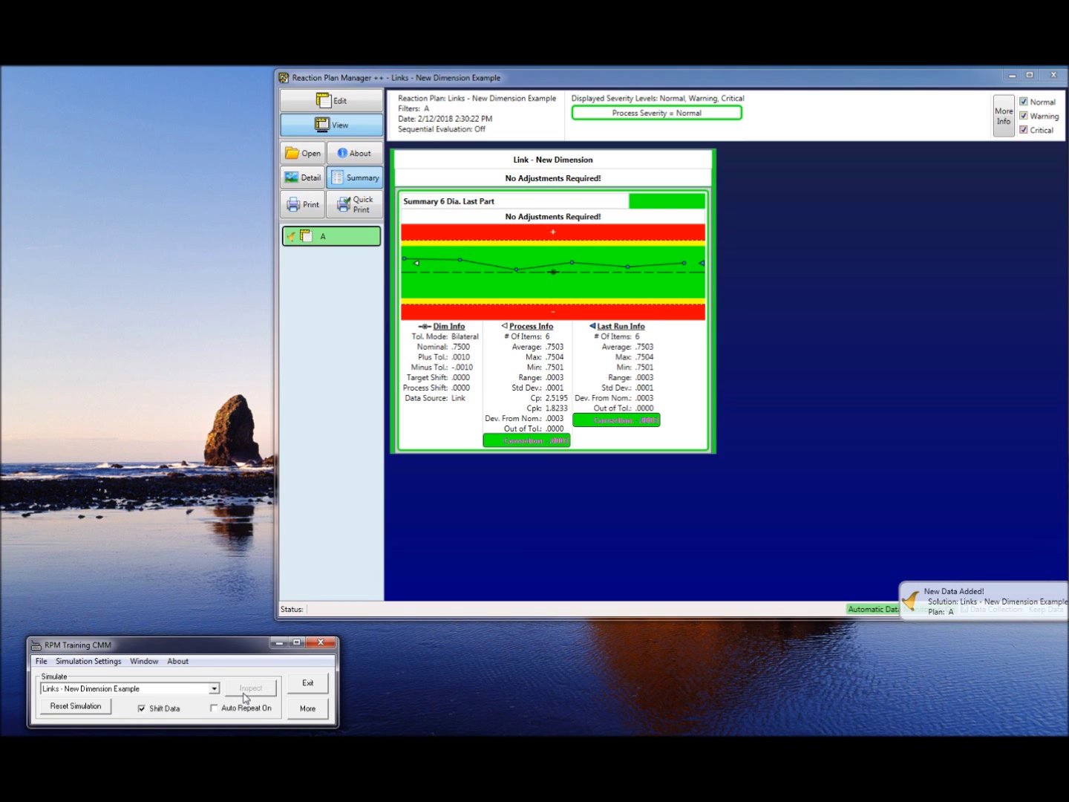
pyautogui.click(245, 694)
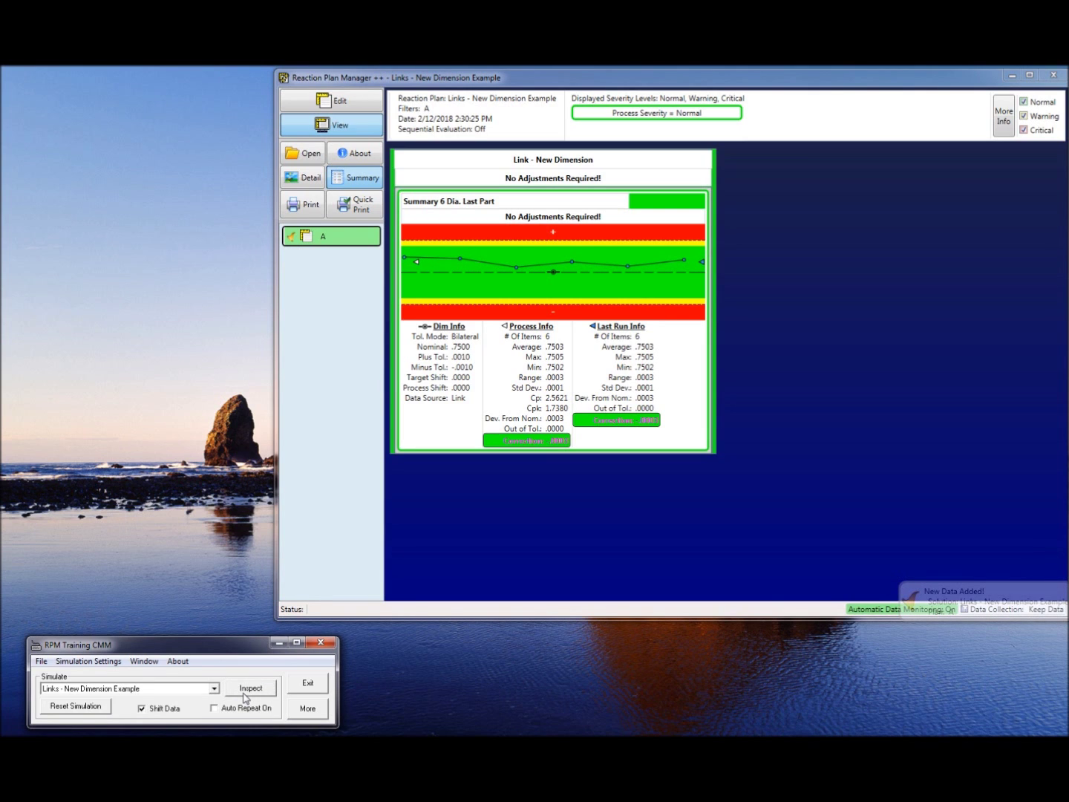
pyautogui.click(245, 695)
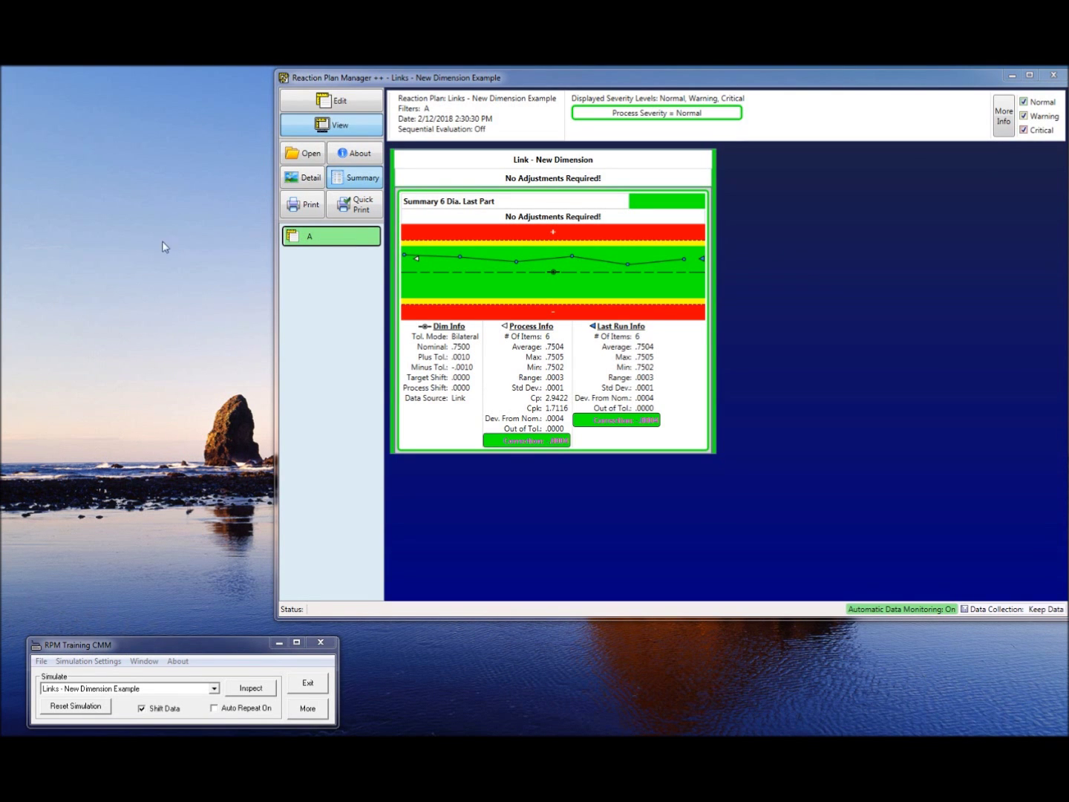
# Go back to edit mode and duplicate the Summary 6 Dia. Last Part dimension.
pyautogui.click(348, 98)
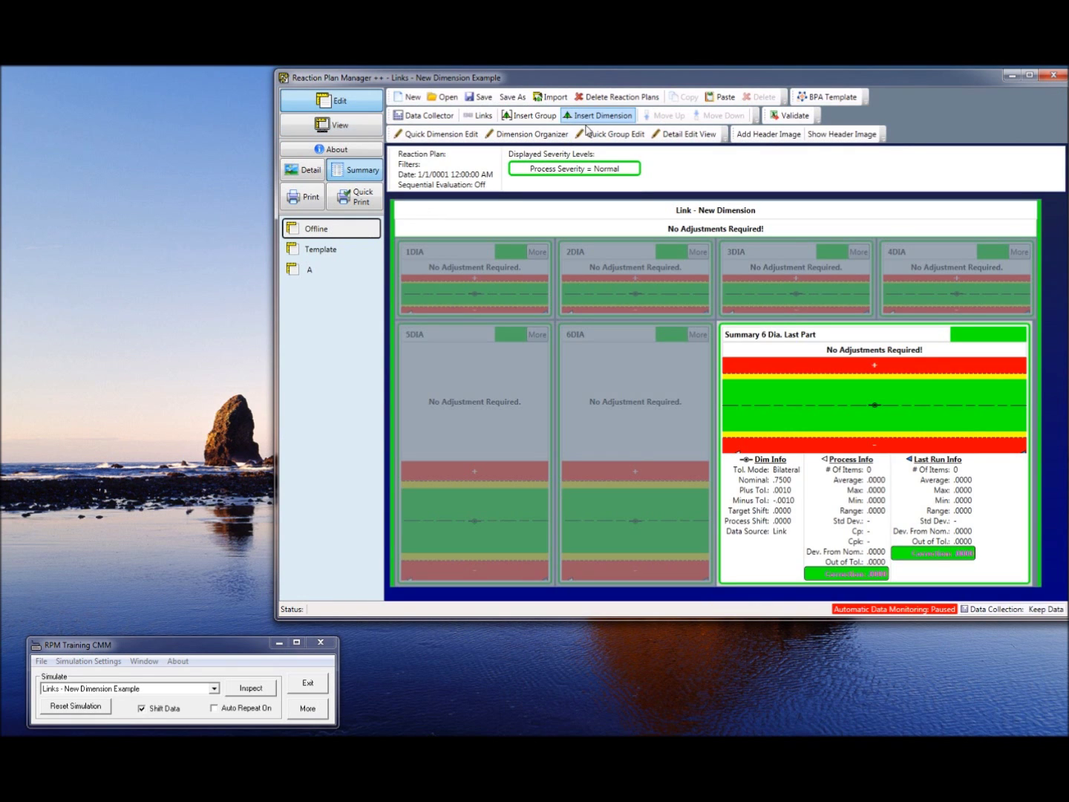
pyautogui.click(864, 370)
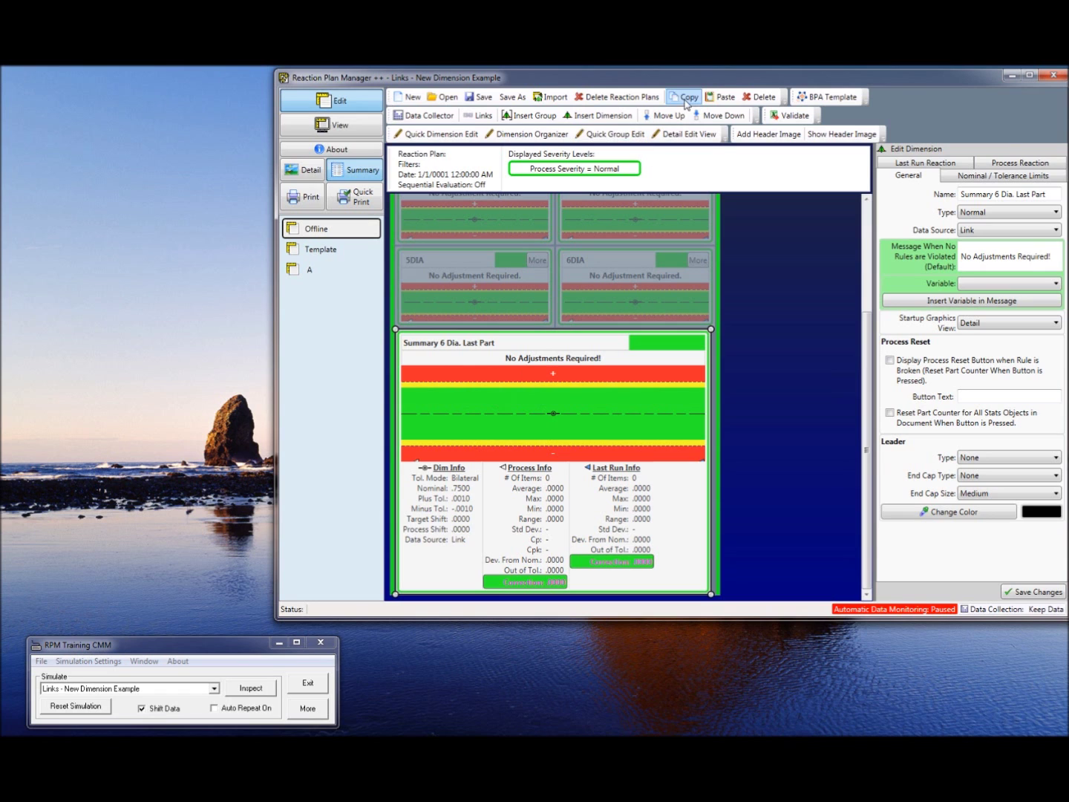
pyautogui.click(725, 101)
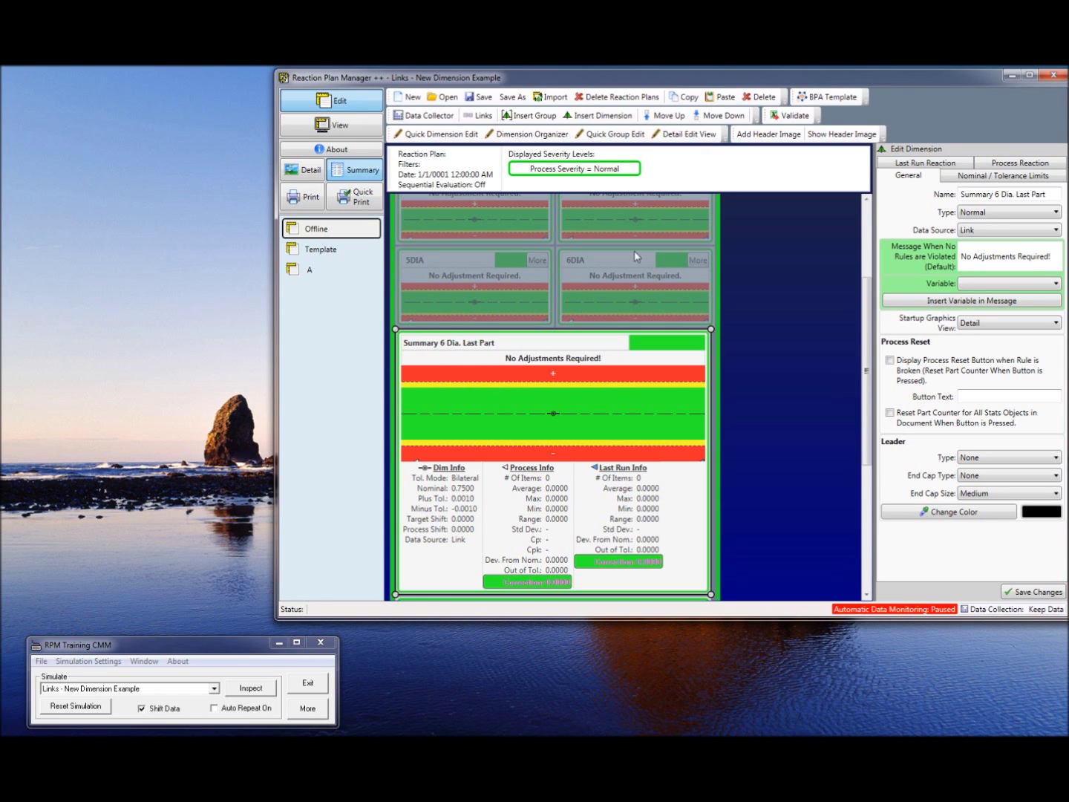
# In reaction plan A, select the summary dimension that has no data and rename it Diameter Summary.
pyautogui.moveTo(865, 362); pyautogui.dragTo(866, 414)
pyautogui.scroll(2, 864, 411)
pyautogui.scroll(1, 863, 412)
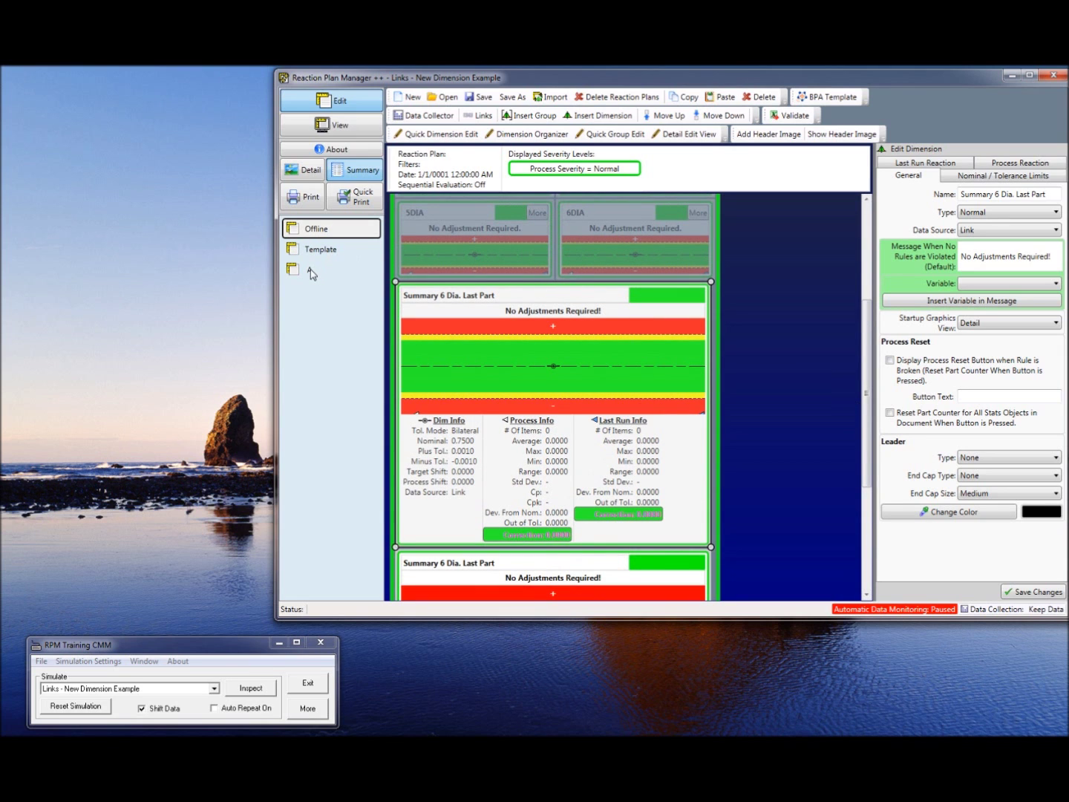
pyautogui.scroll(-5, 750, 317)
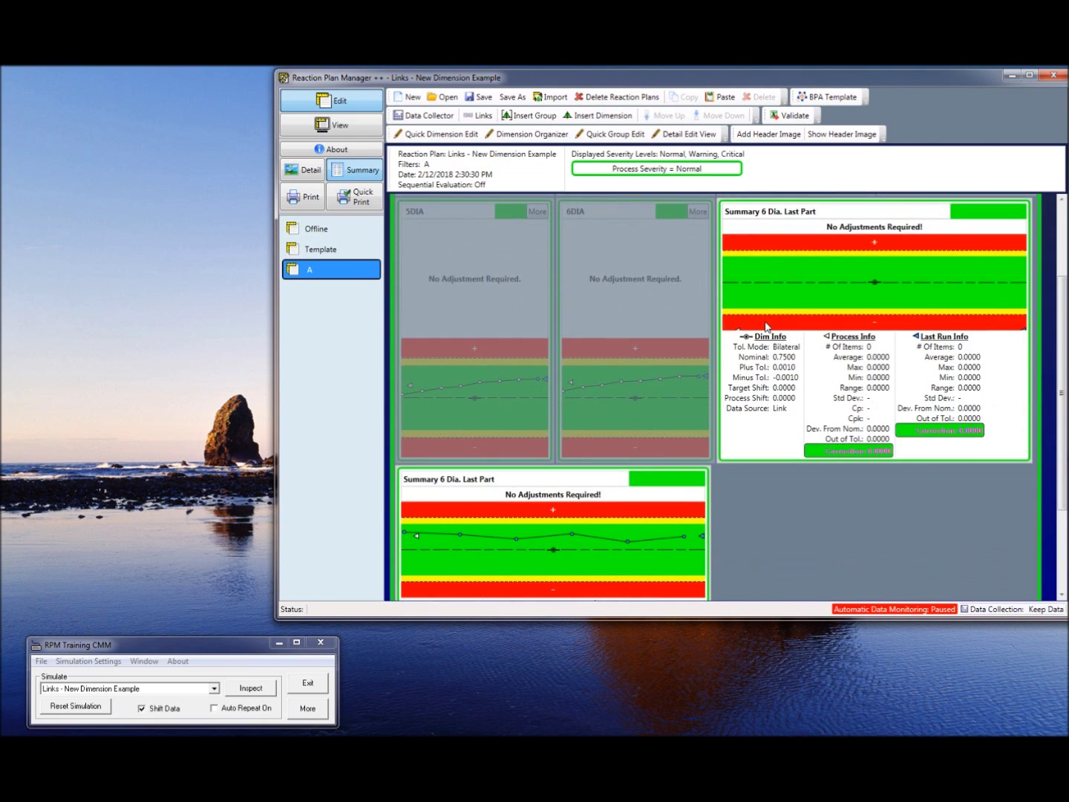
pyautogui.scroll(1, 767, 327)
pyautogui.scroll(1, 767, 327)
pyautogui.click(832, 319)
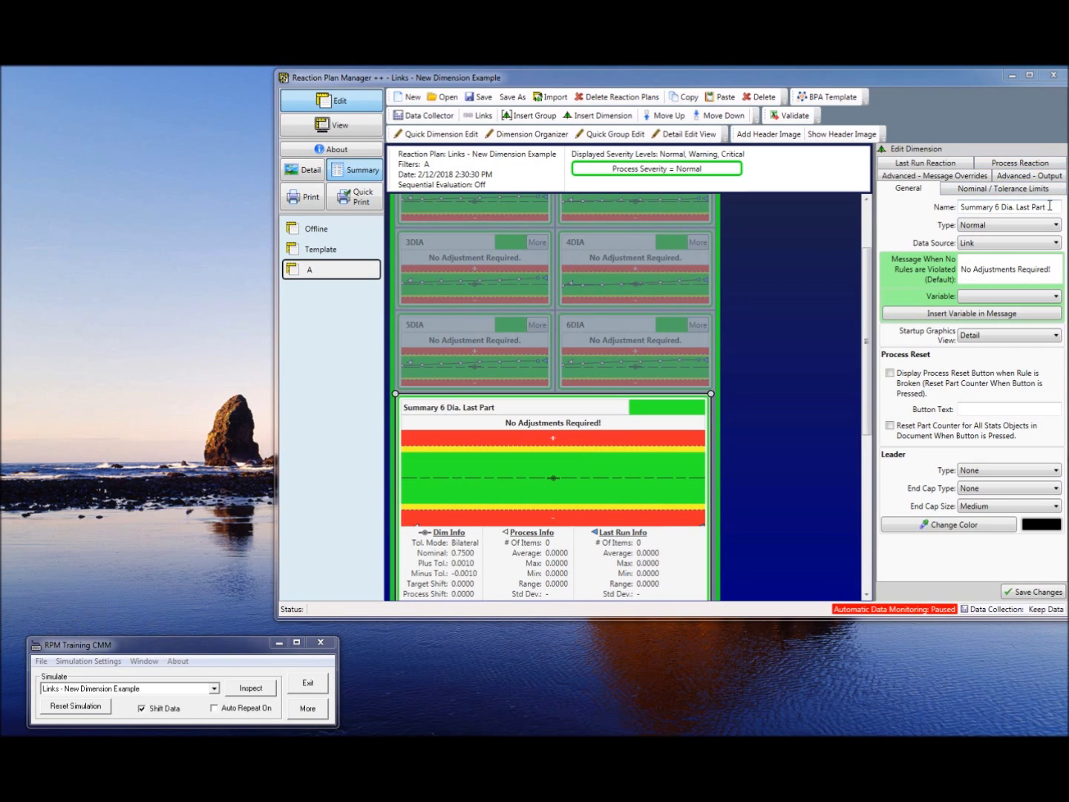
pyautogui.moveTo(1050, 206); pyautogui.dragTo(948, 213)
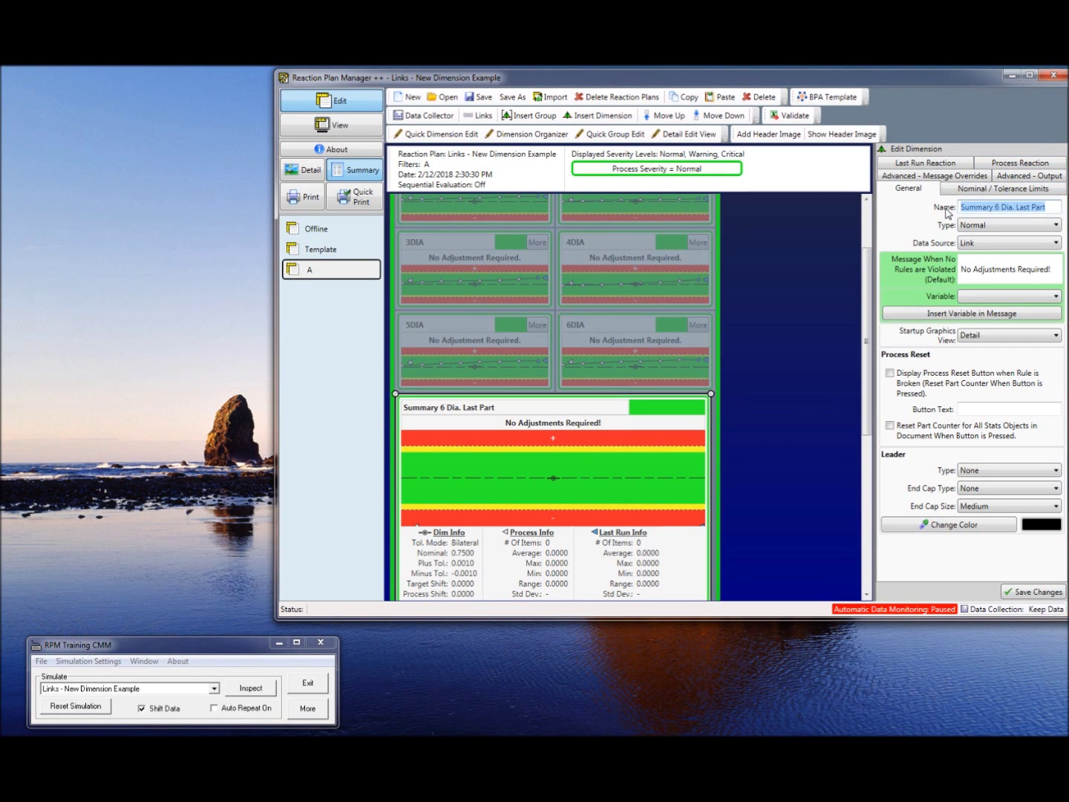
pyautogui.write('Diamter Summary')
pyautogui.click(978, 208)
pyautogui.write('e')
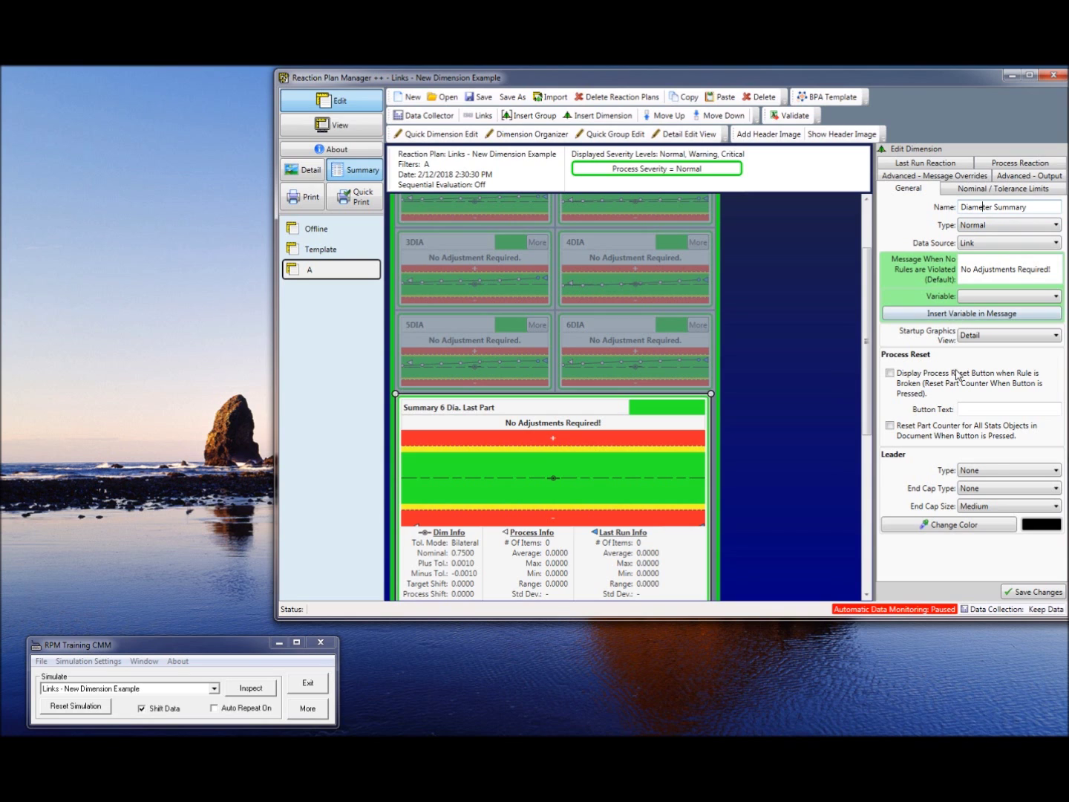
# Set the maximum number of items for process statistics to 30 and save the dimension changes, declining to process the links.
pyautogui.click(970, 191)
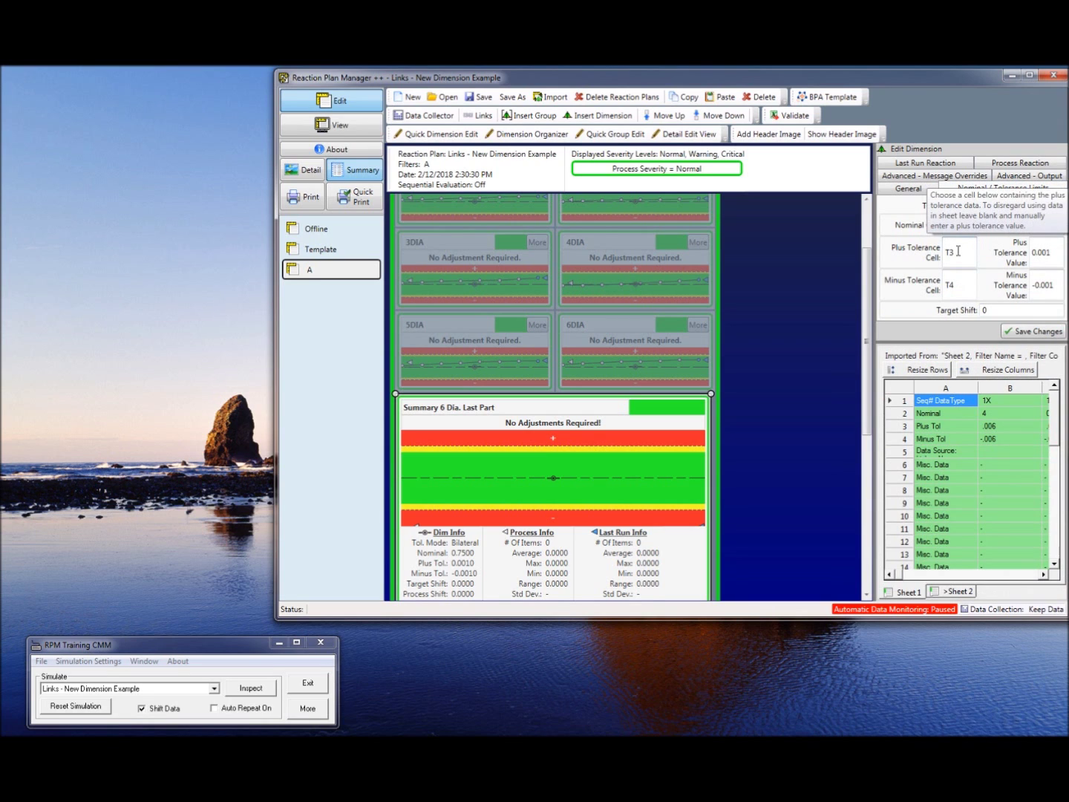
pyautogui.click(919, 165)
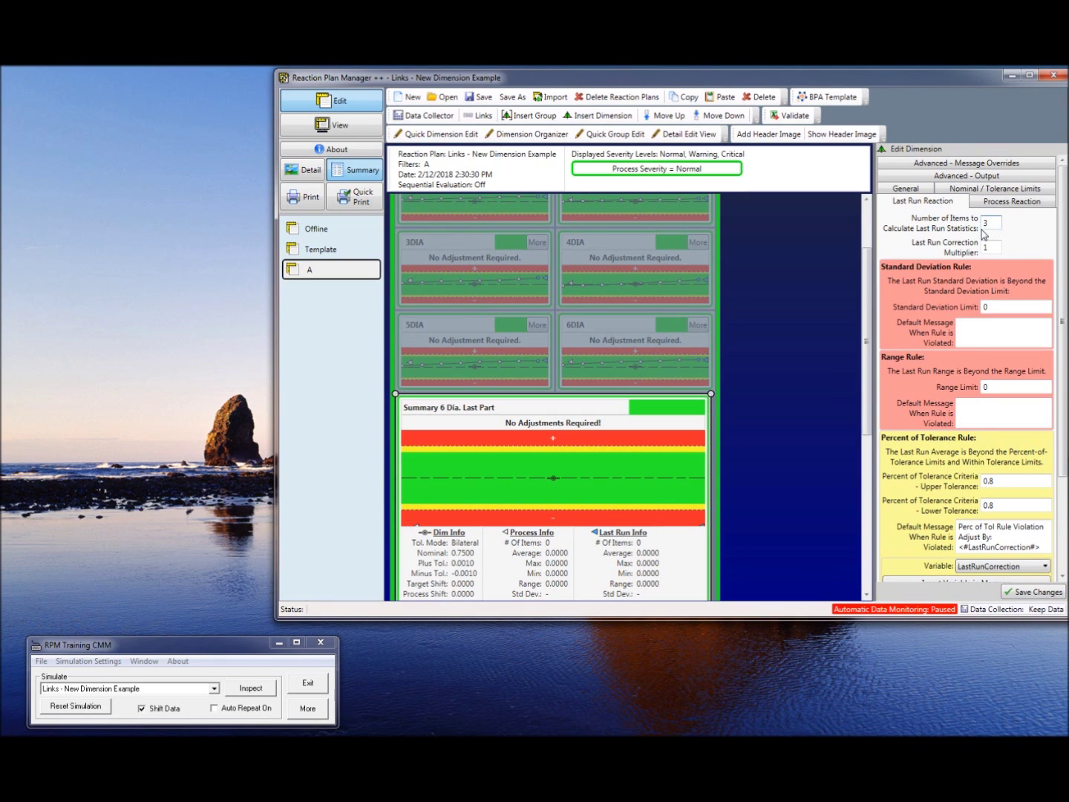
pyautogui.scroll(-3, 979, 252)
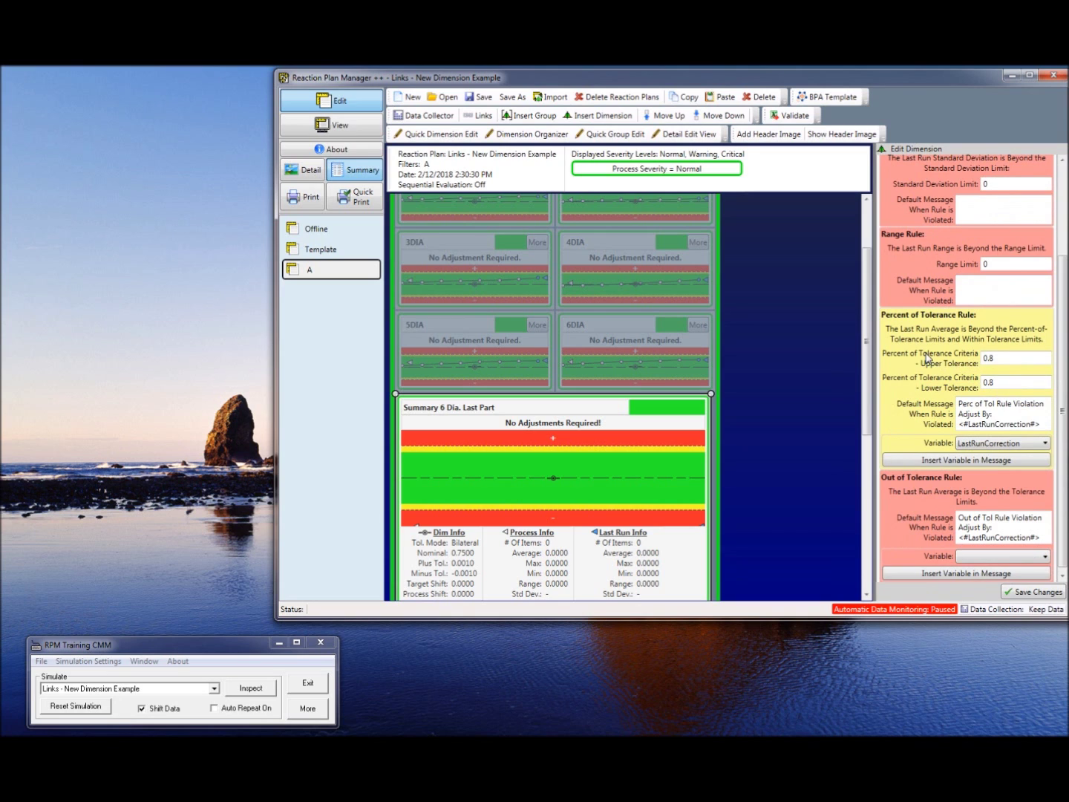
pyautogui.scroll(-1, 927, 359)
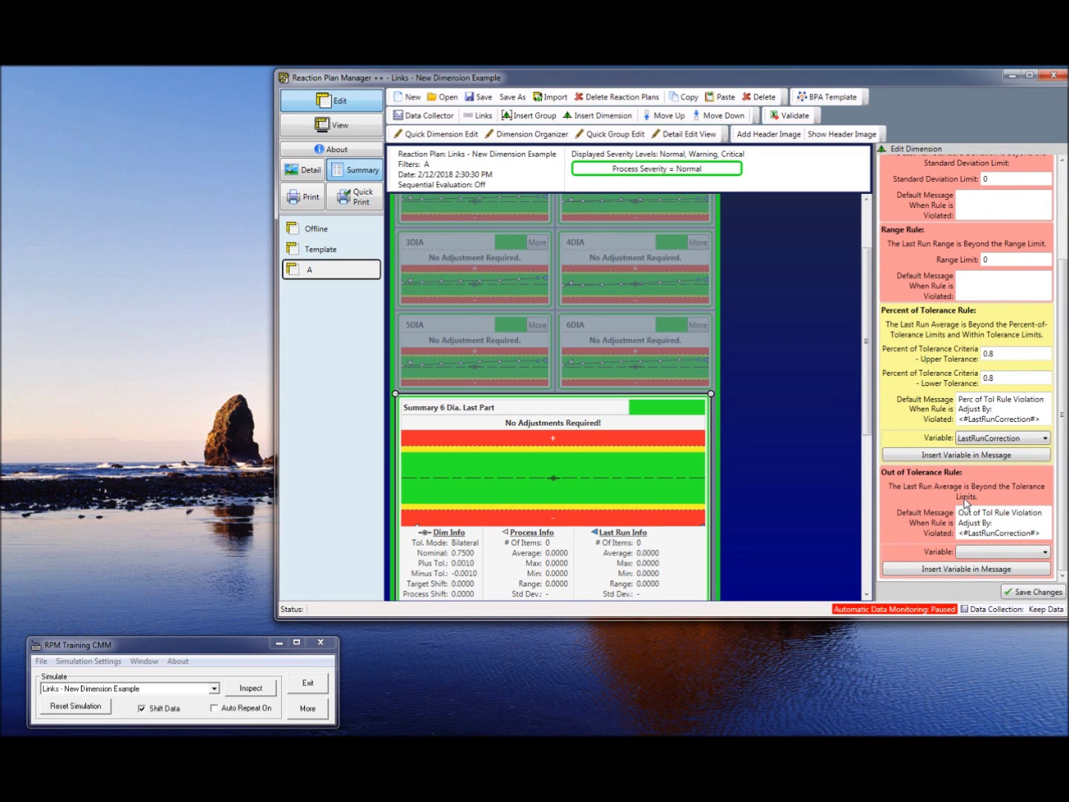
pyautogui.scroll(5, 965, 504)
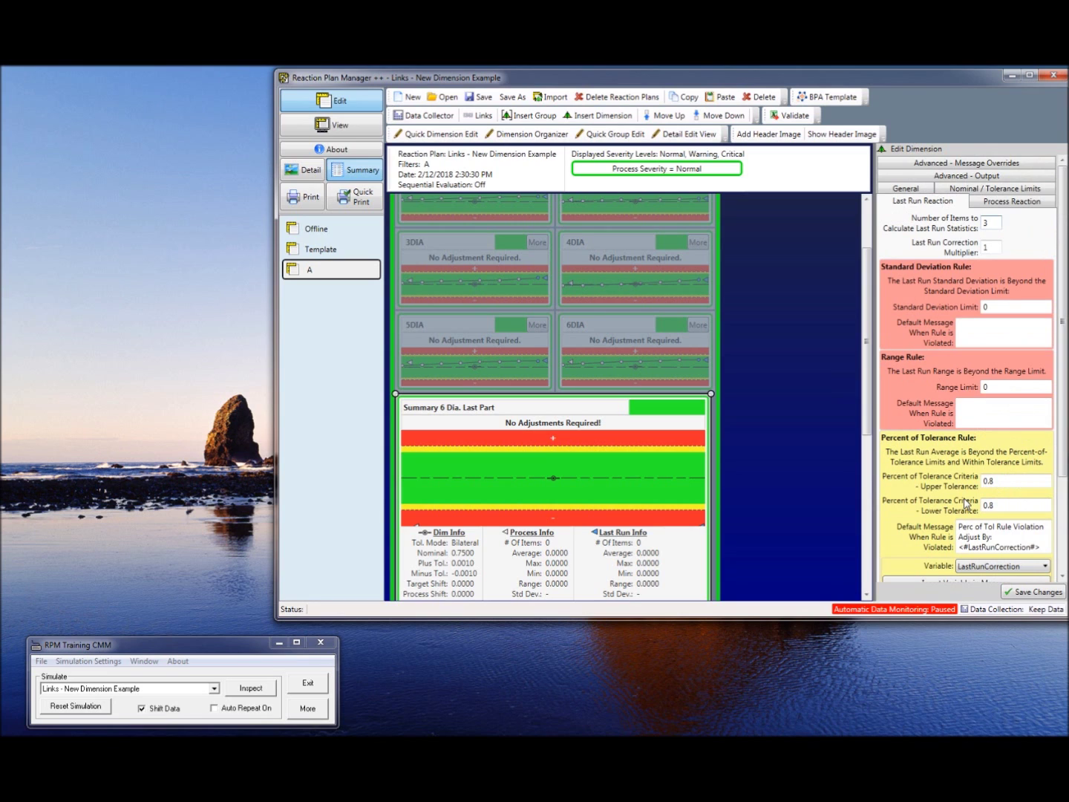
pyautogui.click(996, 202)
pyautogui.moveTo(999, 219); pyautogui.dragTo(934, 217)
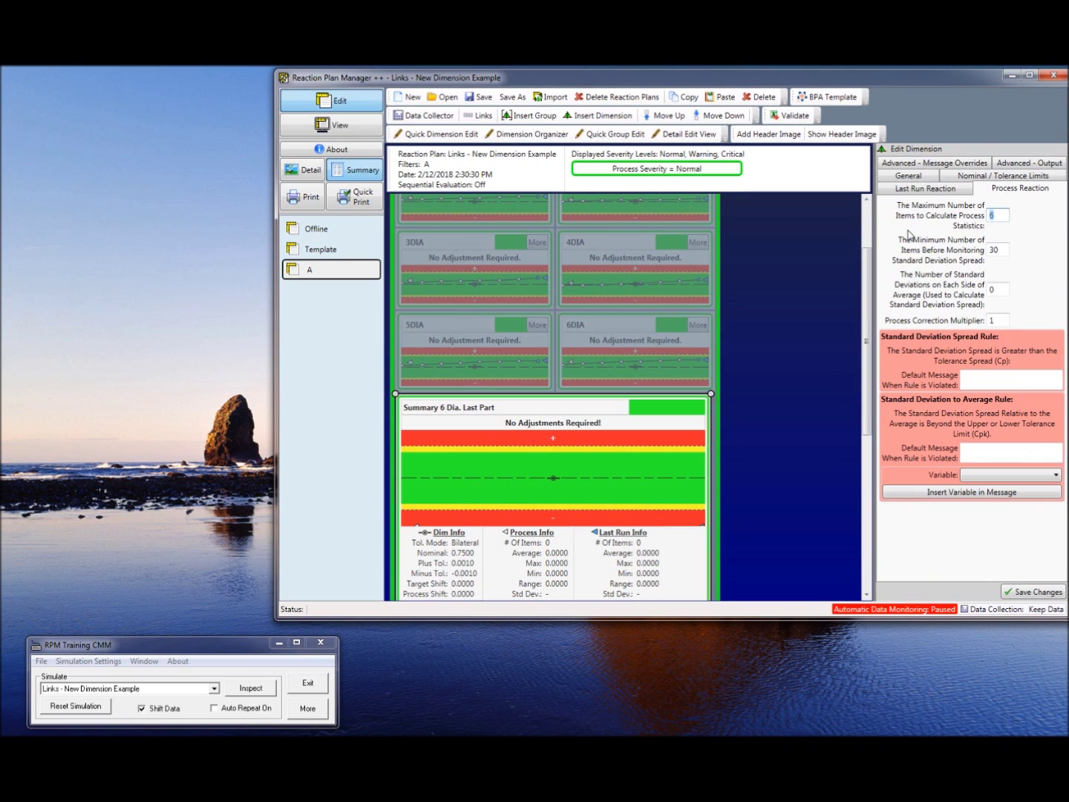
pyautogui.write('30')
pyautogui.click(1034, 593)
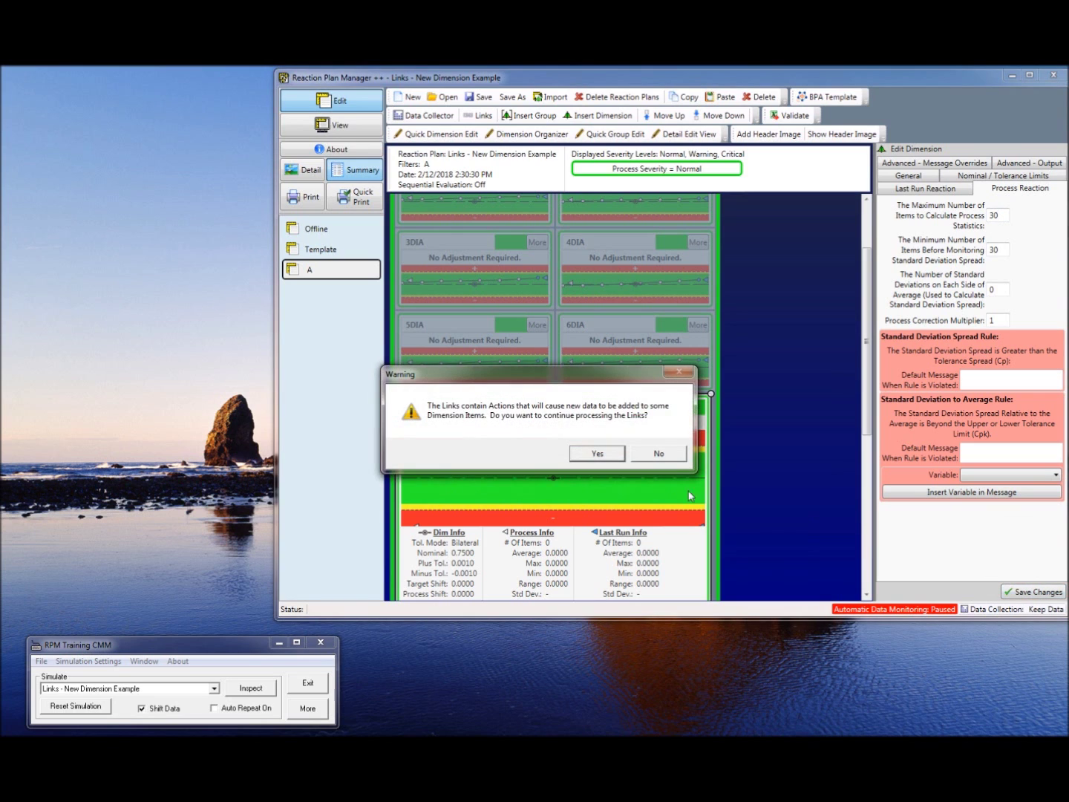
pyautogui.click(657, 452)
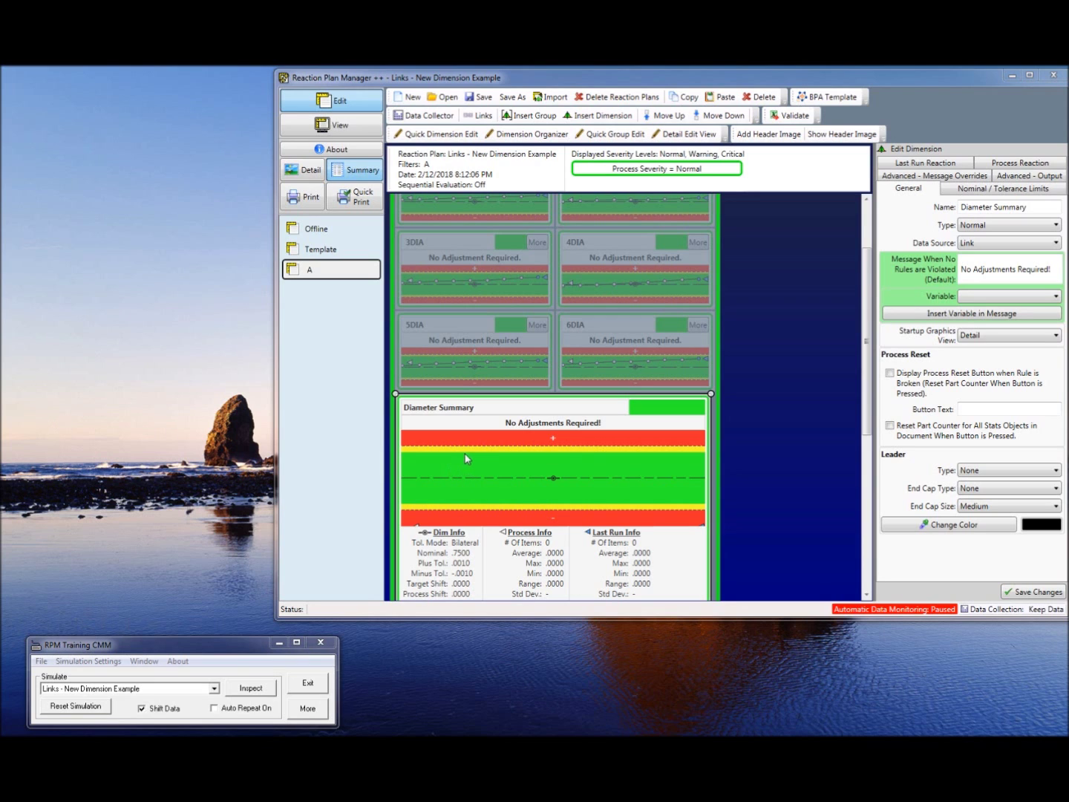
# Move the Diameter Summary dimension below Summary 6 Dia. Last Part.
pyautogui.click(709, 116)
pyautogui.moveTo(867, 417); pyautogui.dragTo(867, 435)
pyautogui.scroll(3, 757, 455)
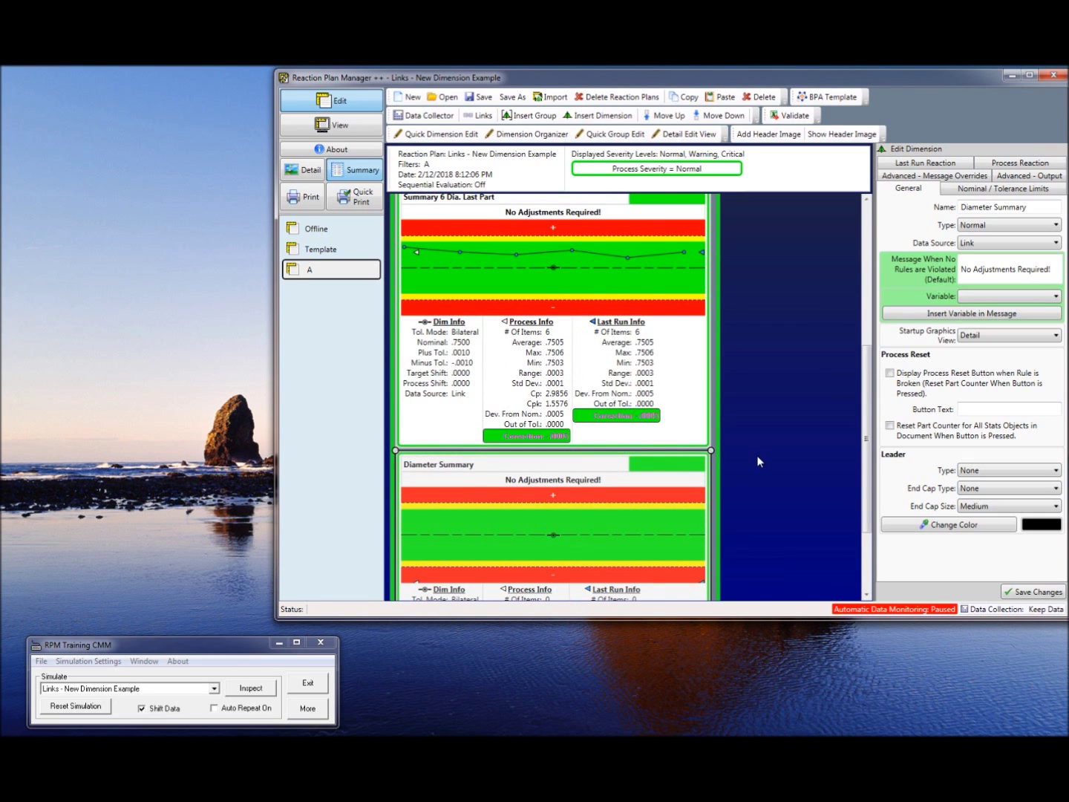
# Save the solution over the existing files, go to view mode and run a simulated inspection of Links - New Dimension Example.
pyautogui.hotkey('ctrl', 's')
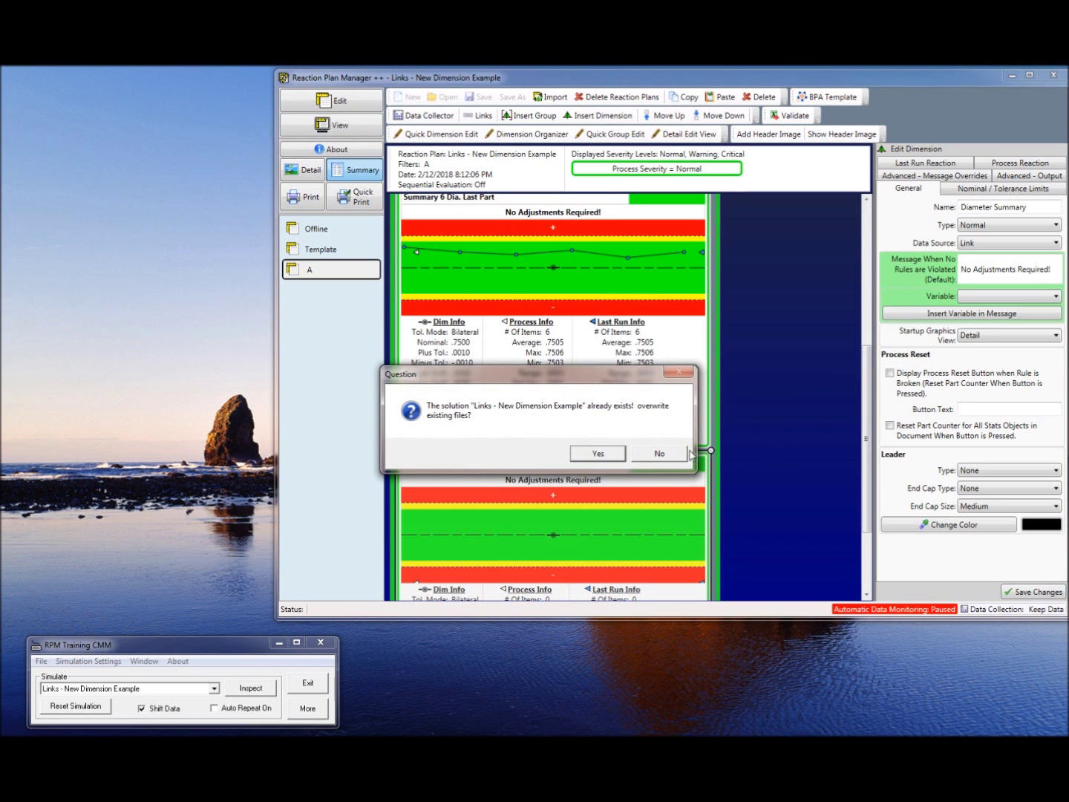
pyautogui.click(612, 455)
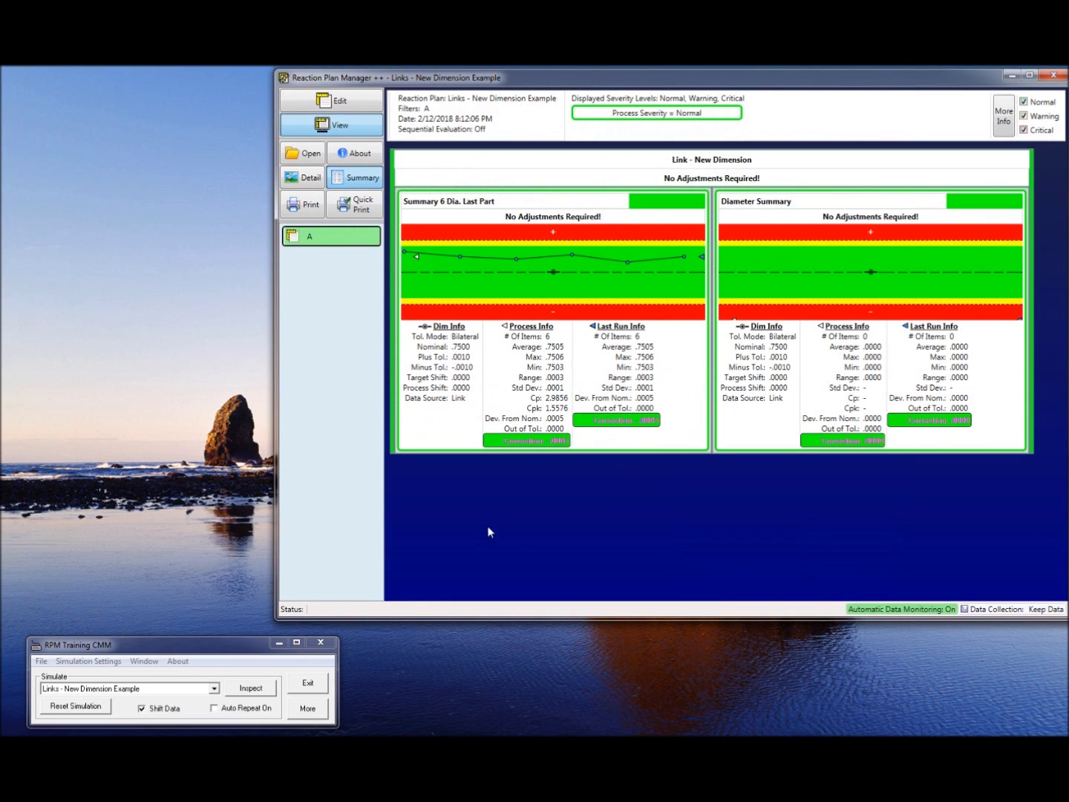
pyautogui.click(261, 689)
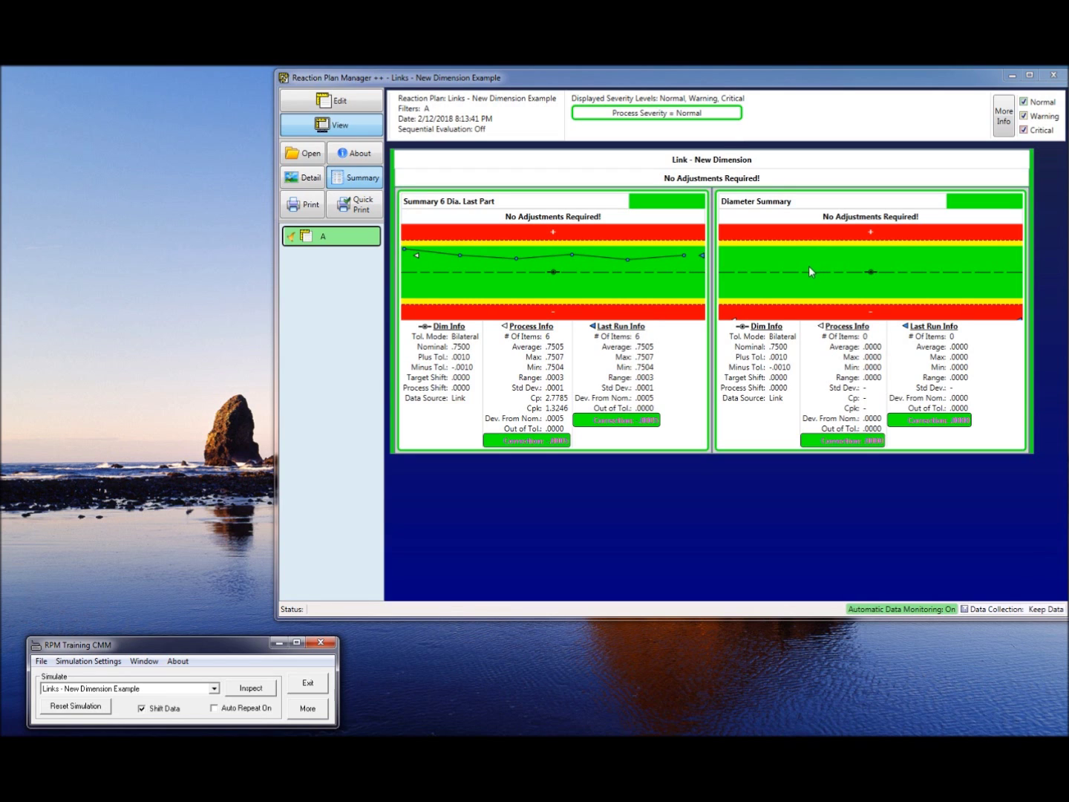
# Back in edit mode, add a dimension link for Summary 6 Dia. Last Part and enable all of its triggers.
pyautogui.click(340, 108)
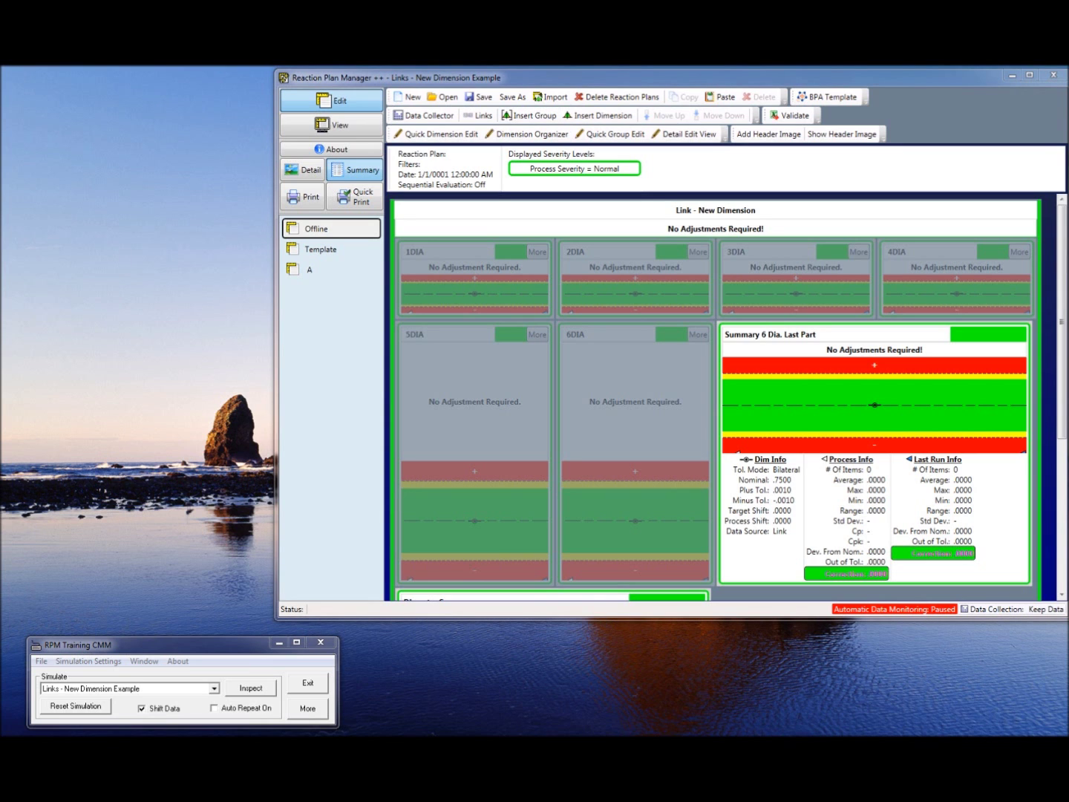
pyautogui.click(478, 115)
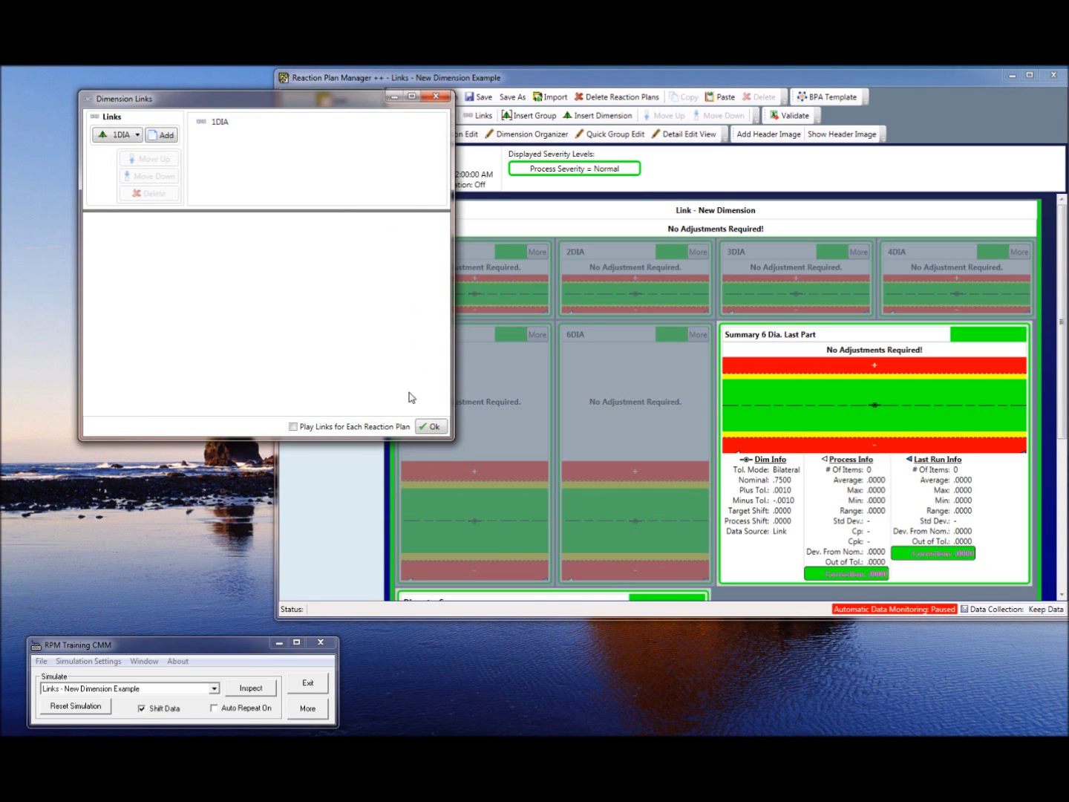
pyautogui.moveTo(446, 439); pyautogui.dragTo(656, 602)
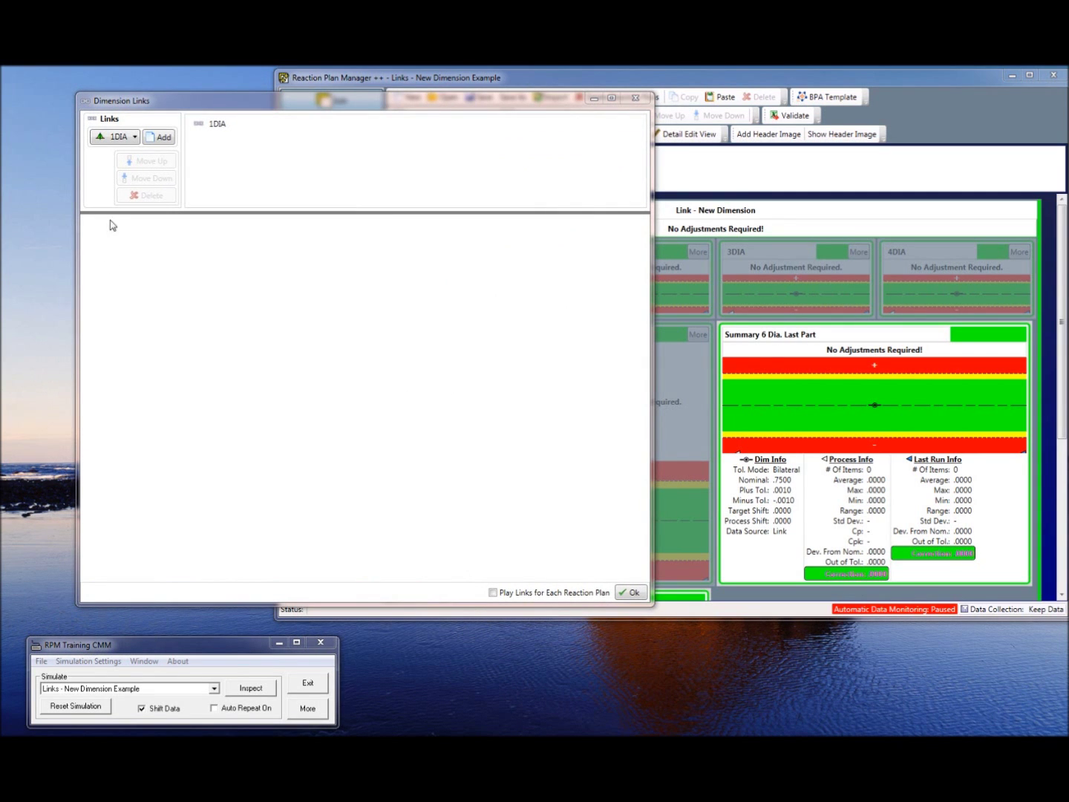
pyautogui.click(133, 137)
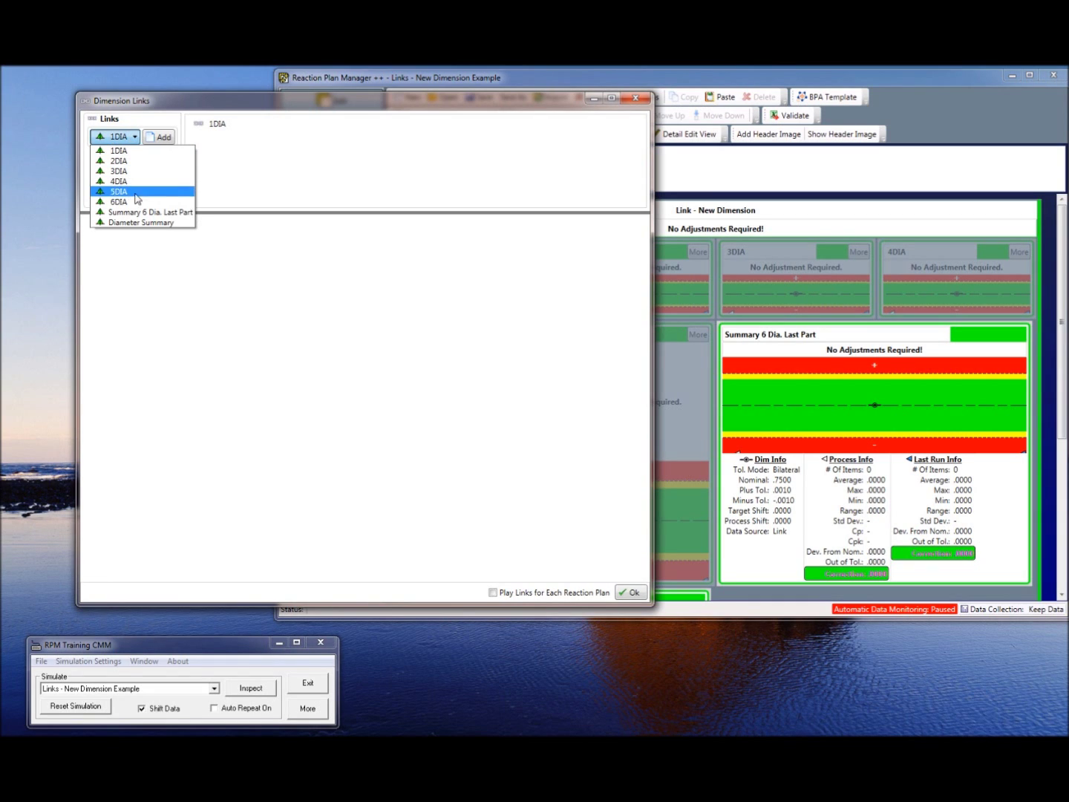
pyautogui.click(177, 214)
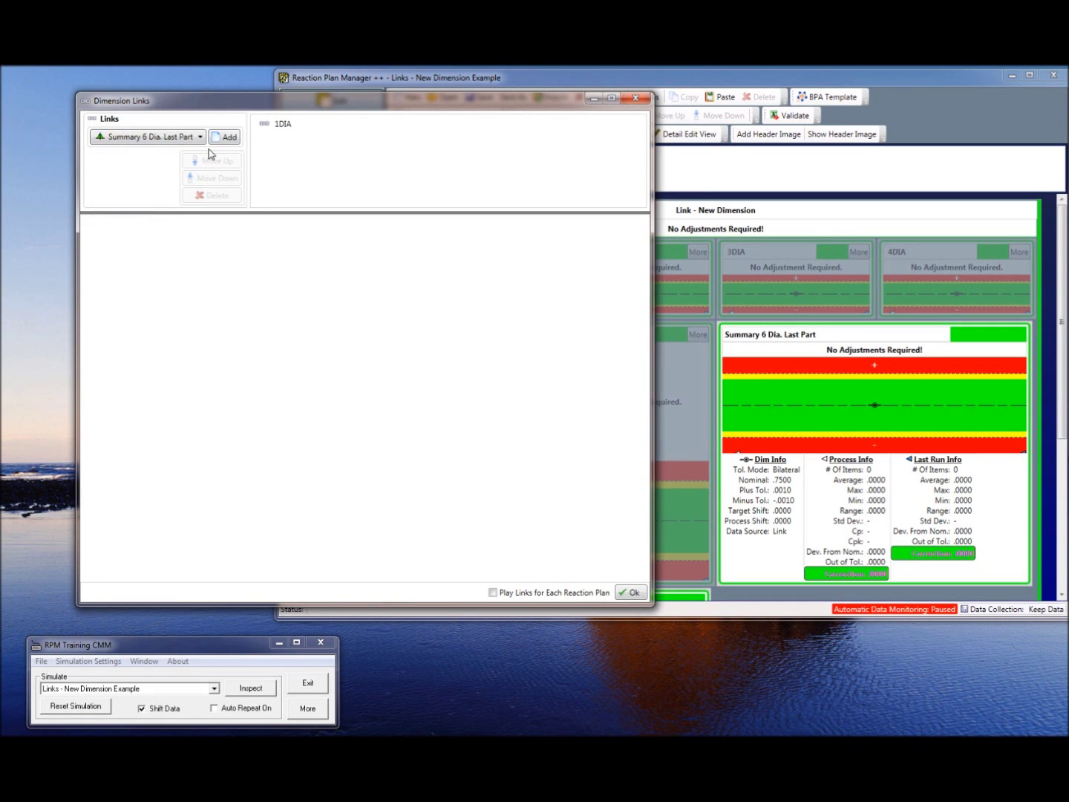
pyautogui.click(225, 137)
pyautogui.click(297, 136)
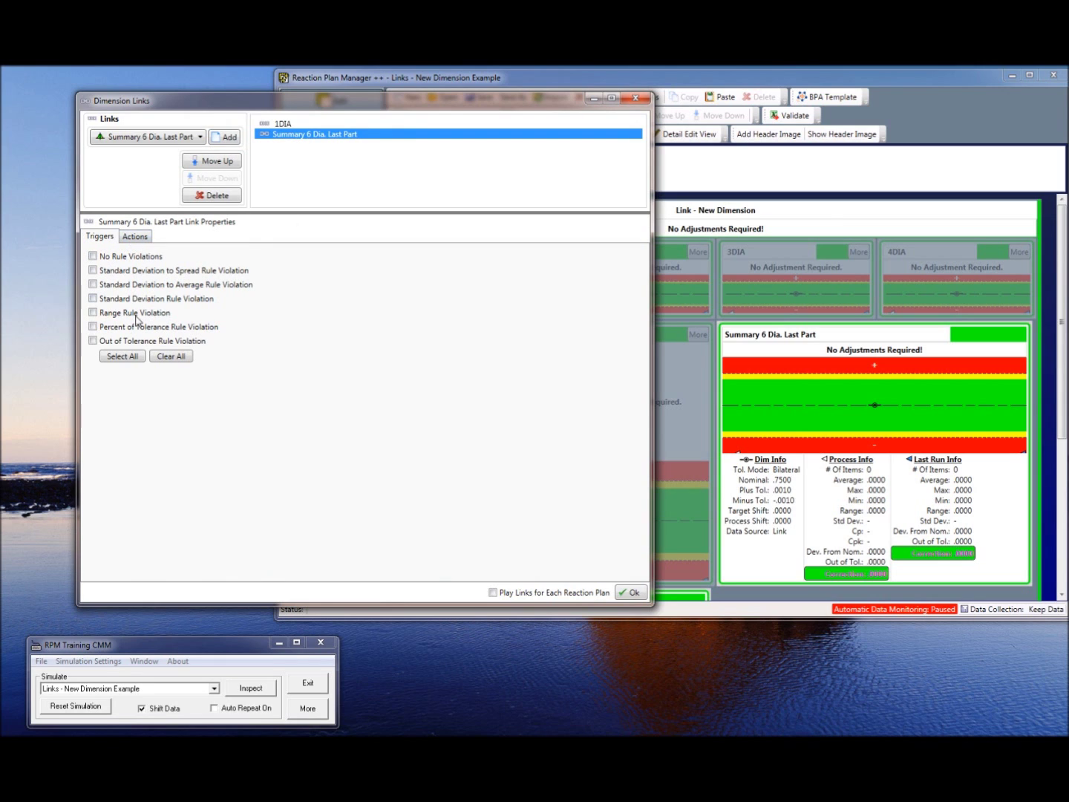
pyautogui.click(124, 359)
pyautogui.click(123, 359)
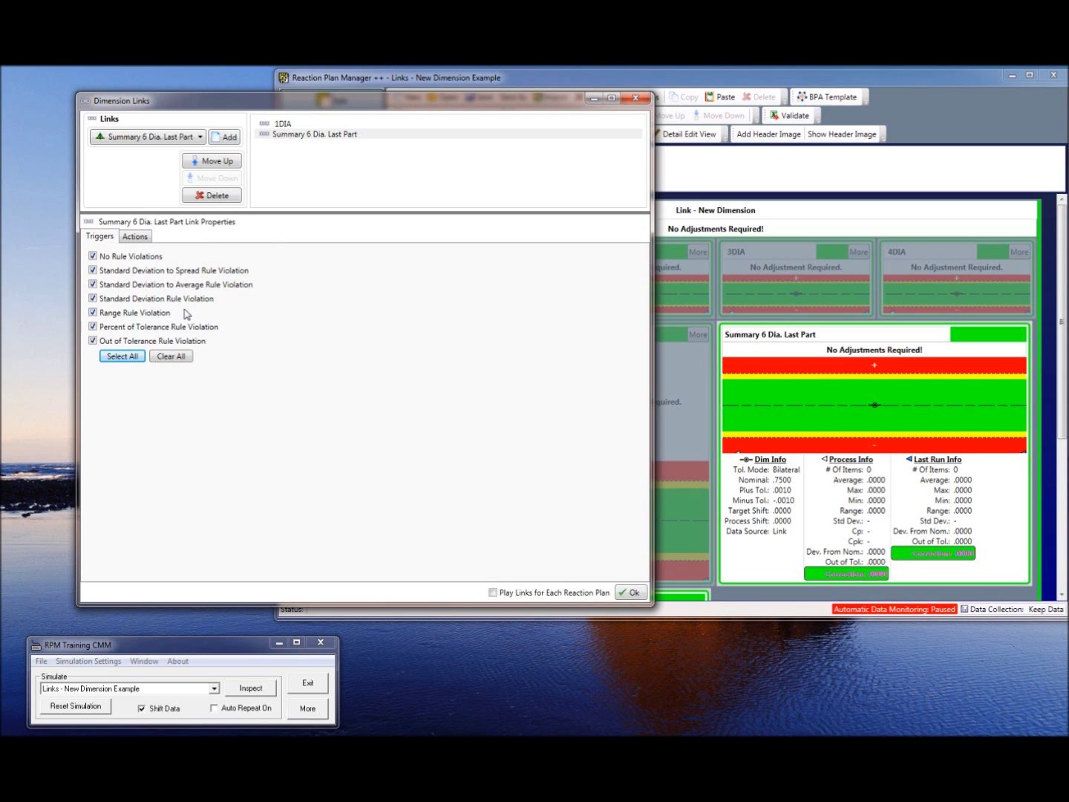
# In the new link's actions, set the equation result to the Actual of the Diameter Summary dimension.
pyautogui.click(136, 237)
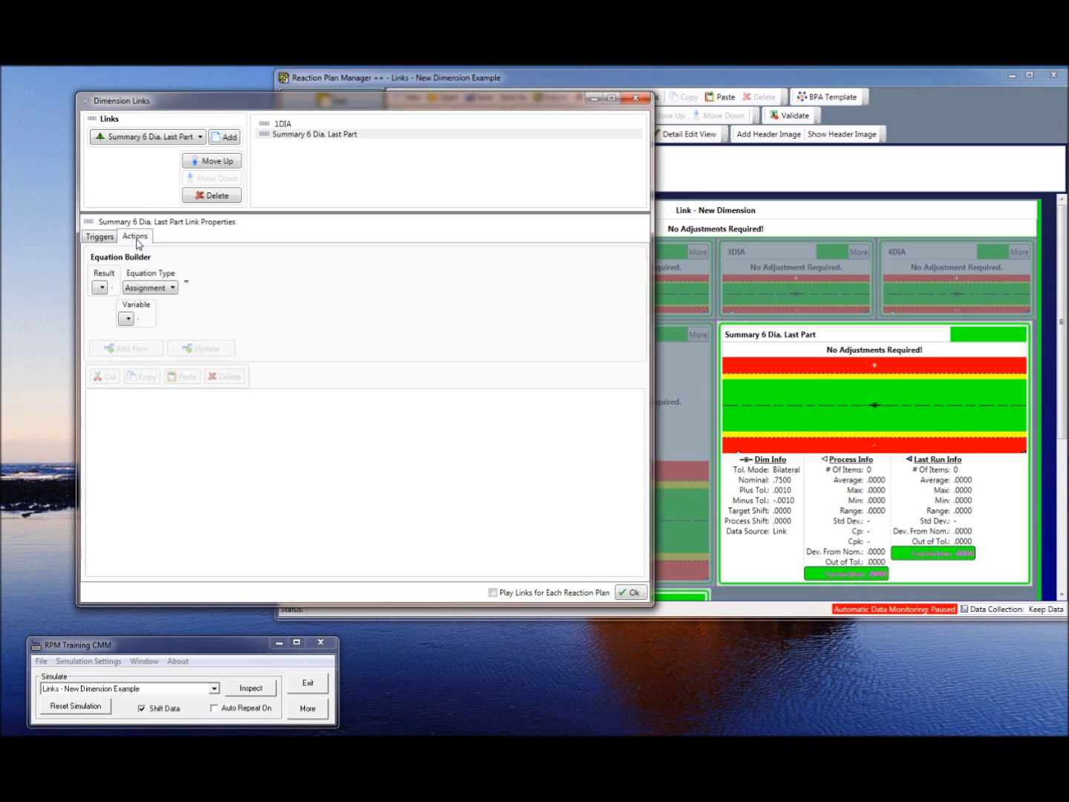
pyautogui.click(101, 289)
pyautogui.click(128, 300)
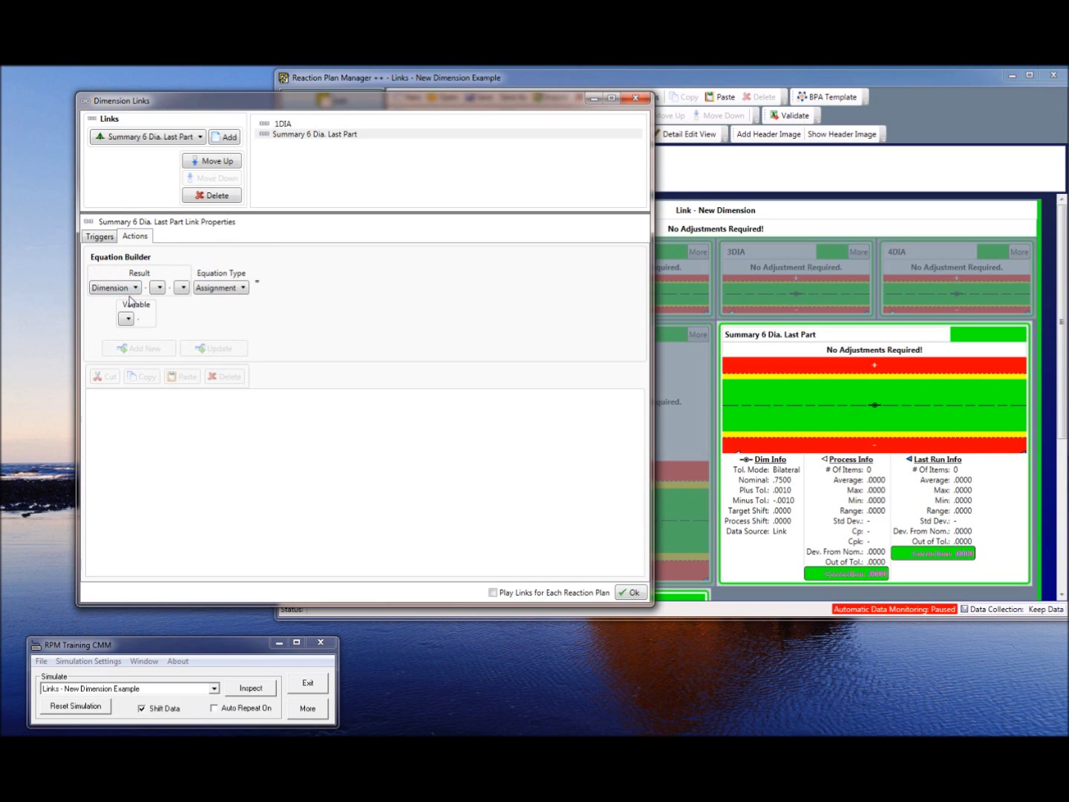
pyautogui.click(159, 288)
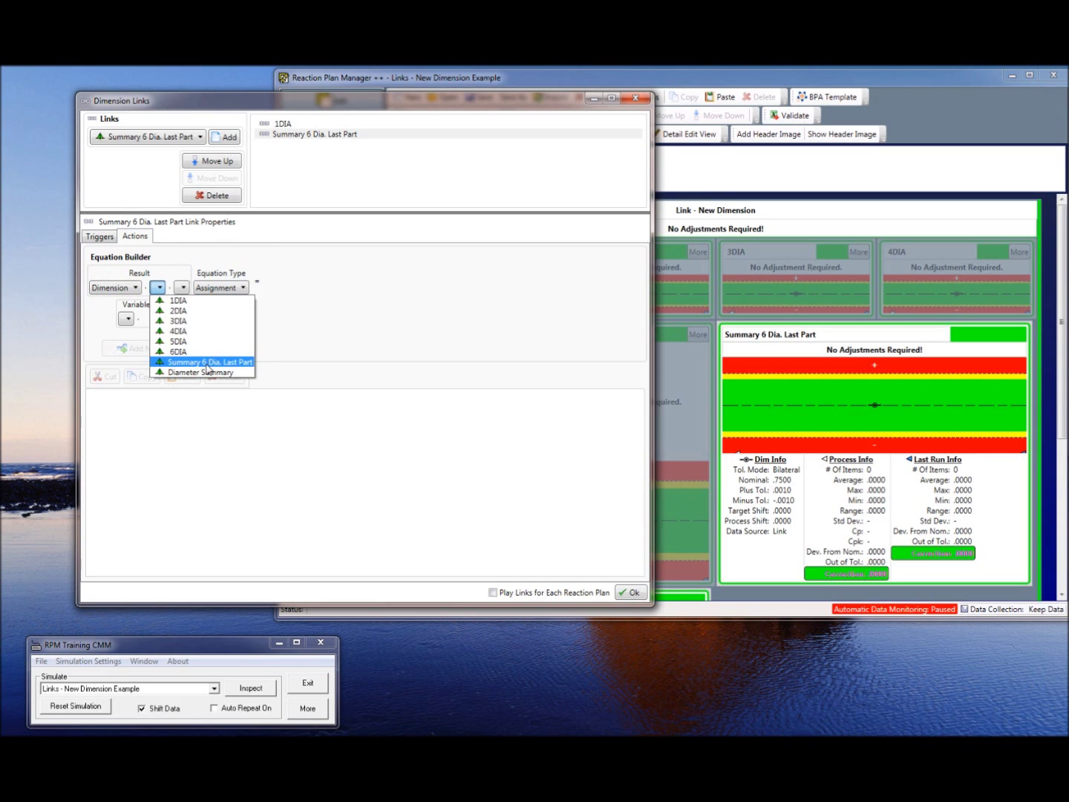
pyautogui.click(209, 372)
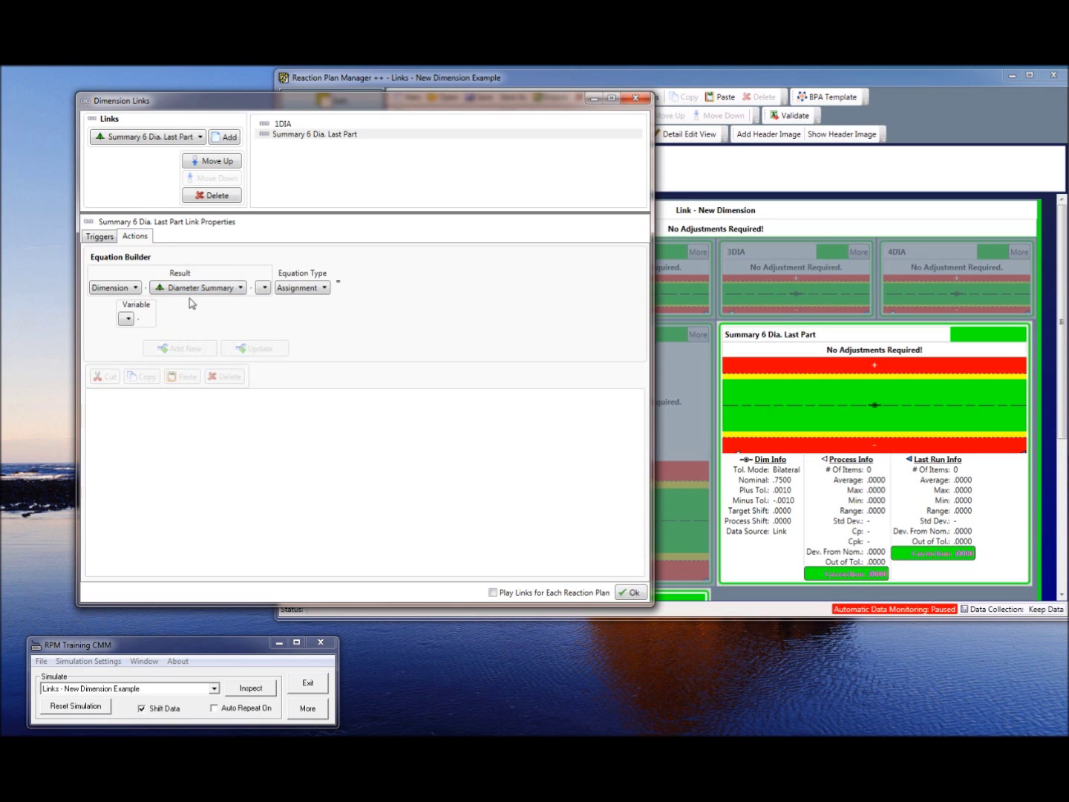
pyautogui.click(263, 288)
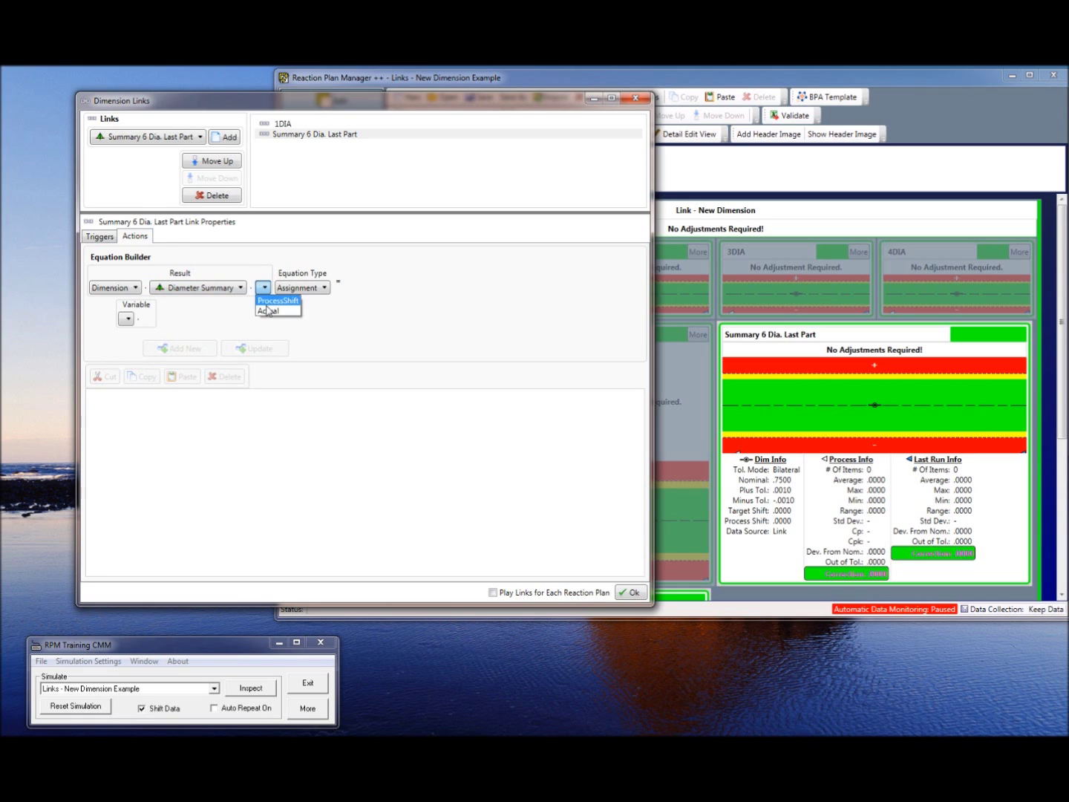
pyautogui.click(269, 310)
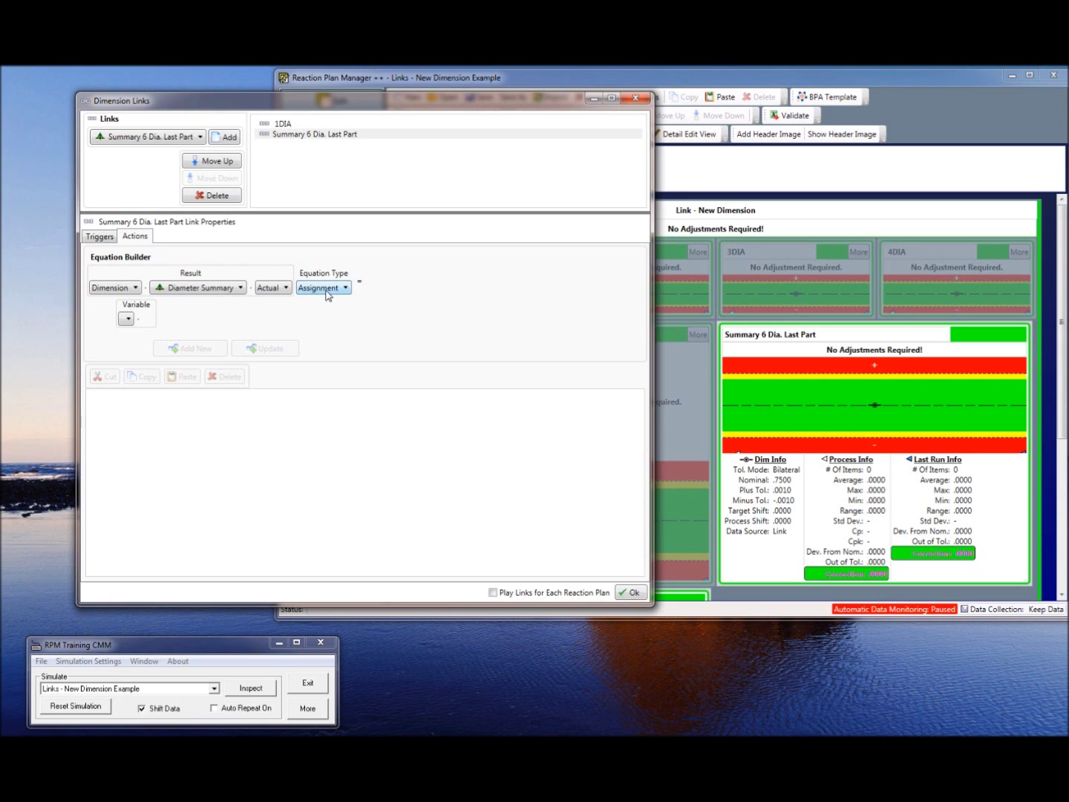
# Assign the Last Run Average of the Summary 6 Dia. Last Part dimension as the equation's variable and add the equation.
pyautogui.click(127, 318)
pyautogui.click(137, 332)
pyautogui.click(188, 318)
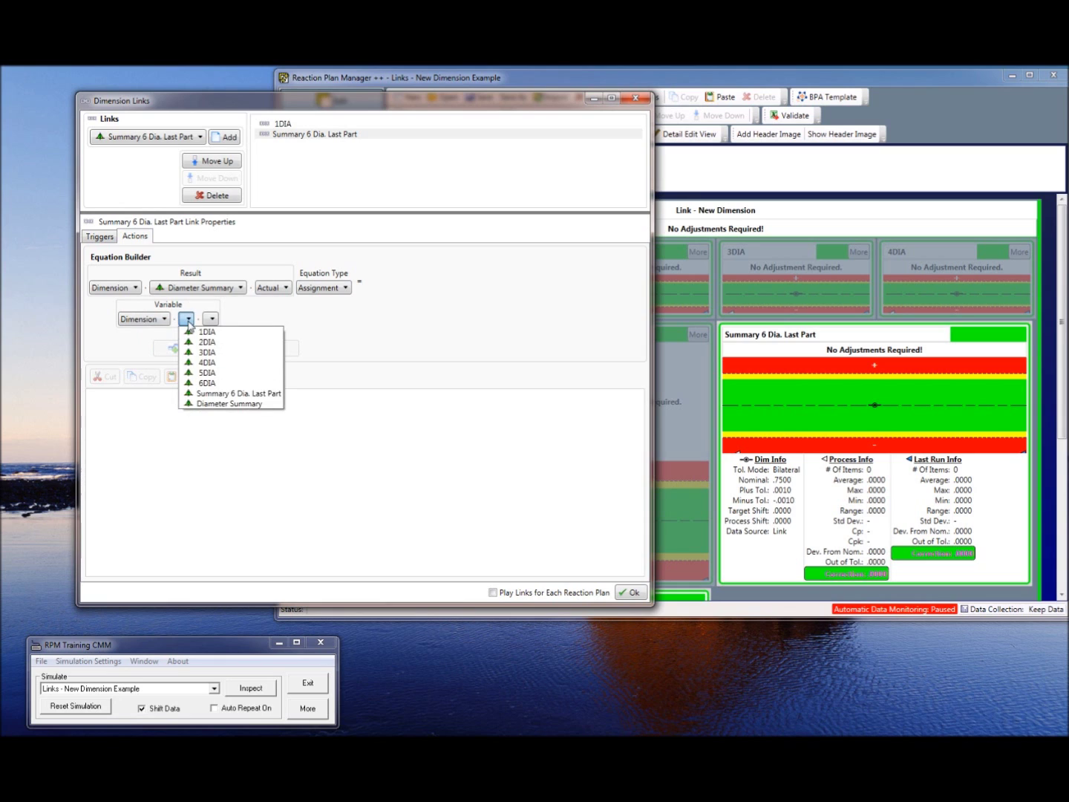
pyautogui.click(236, 392)
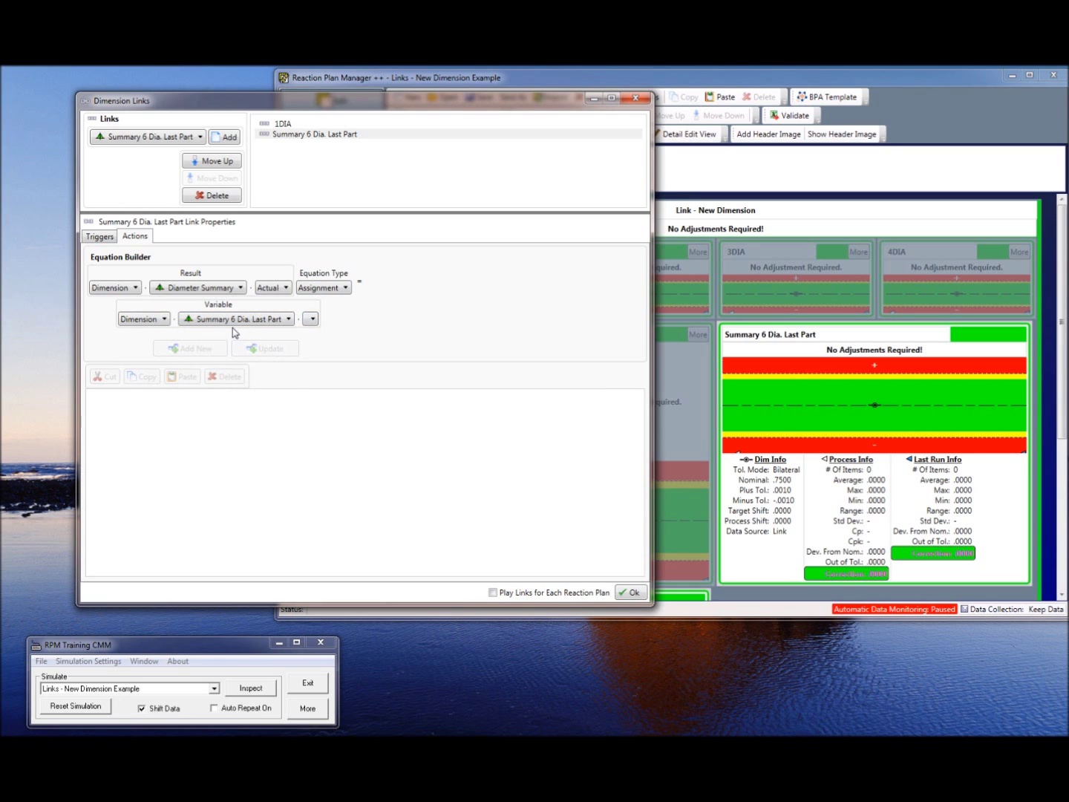
pyautogui.click(312, 319)
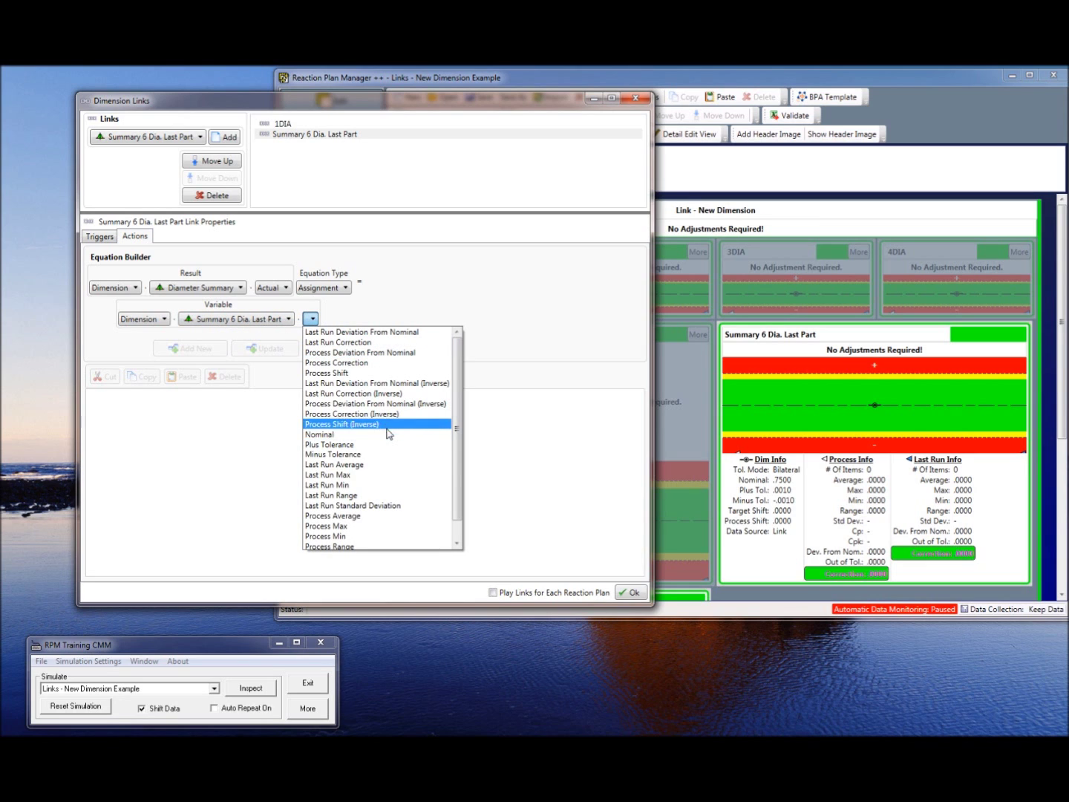
pyautogui.click(358, 471)
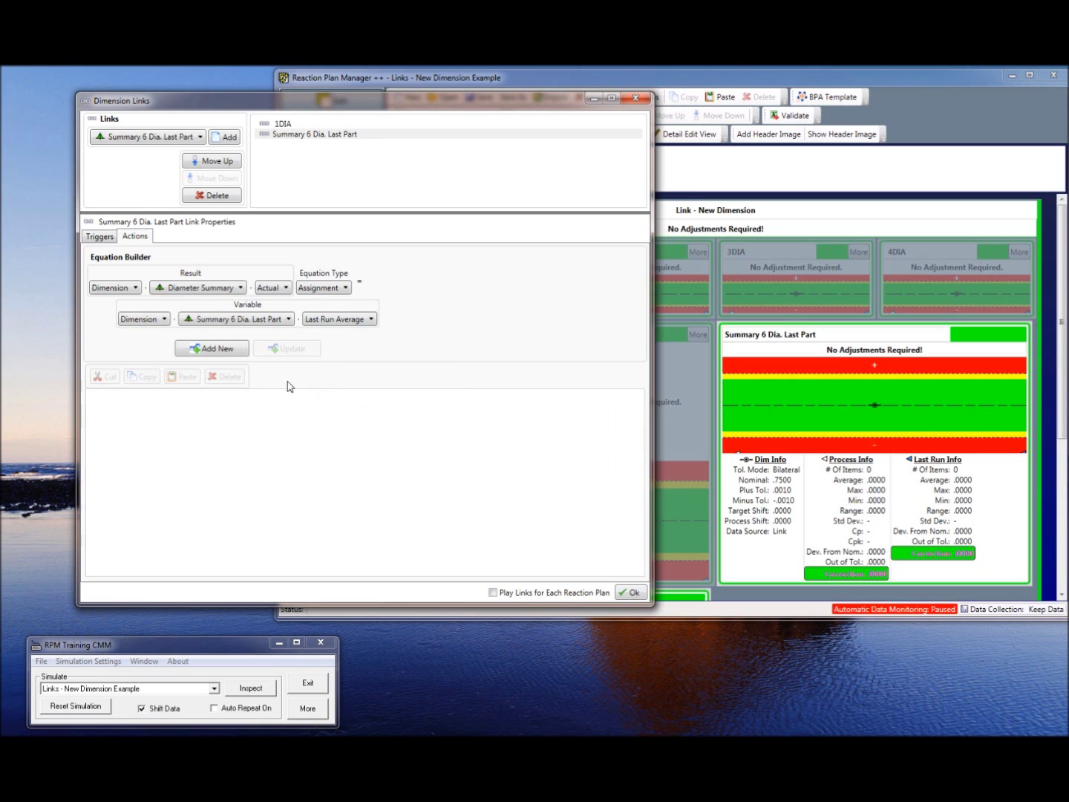
pyautogui.click(205, 356)
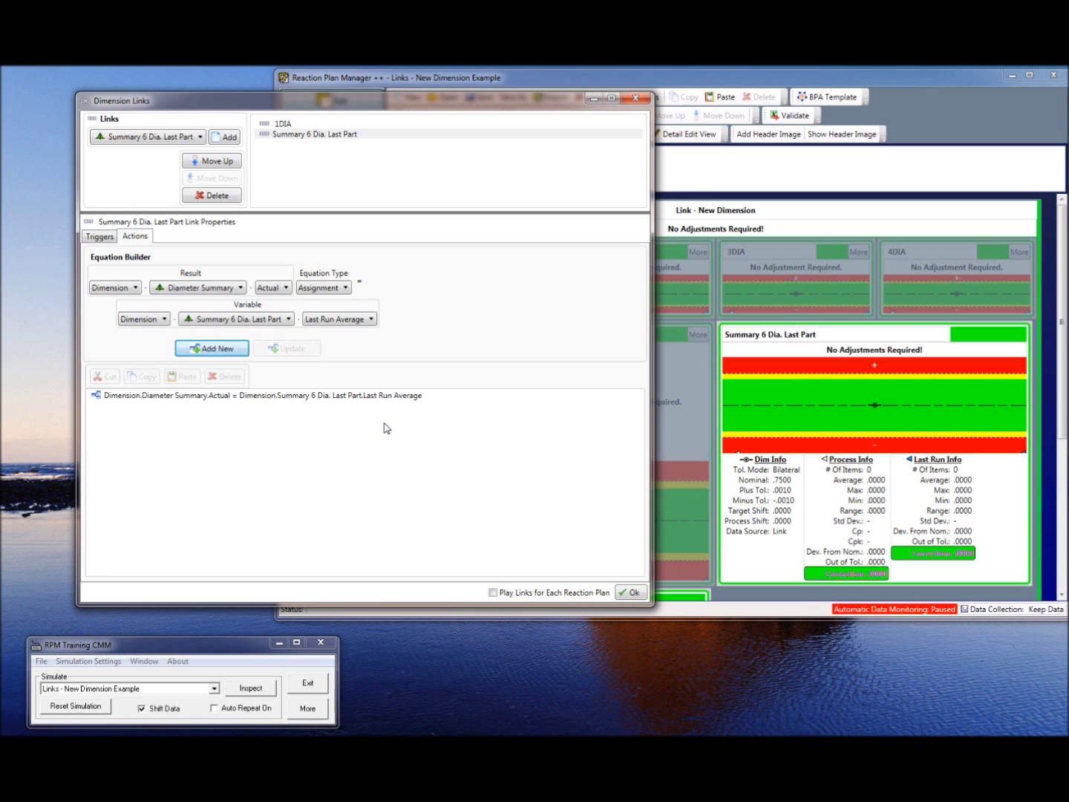
# Accept the dimension links and switch to view mode, overwriting the existing solution files.
pyautogui.click(632, 592)
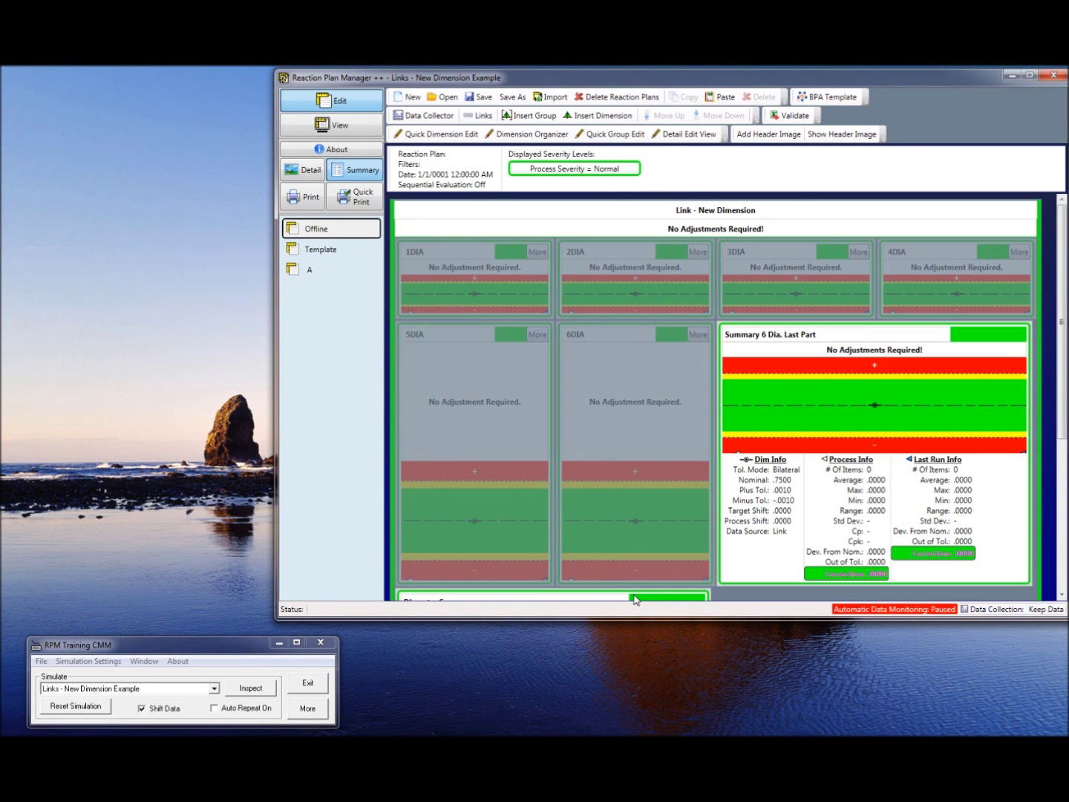
pyautogui.click(338, 124)
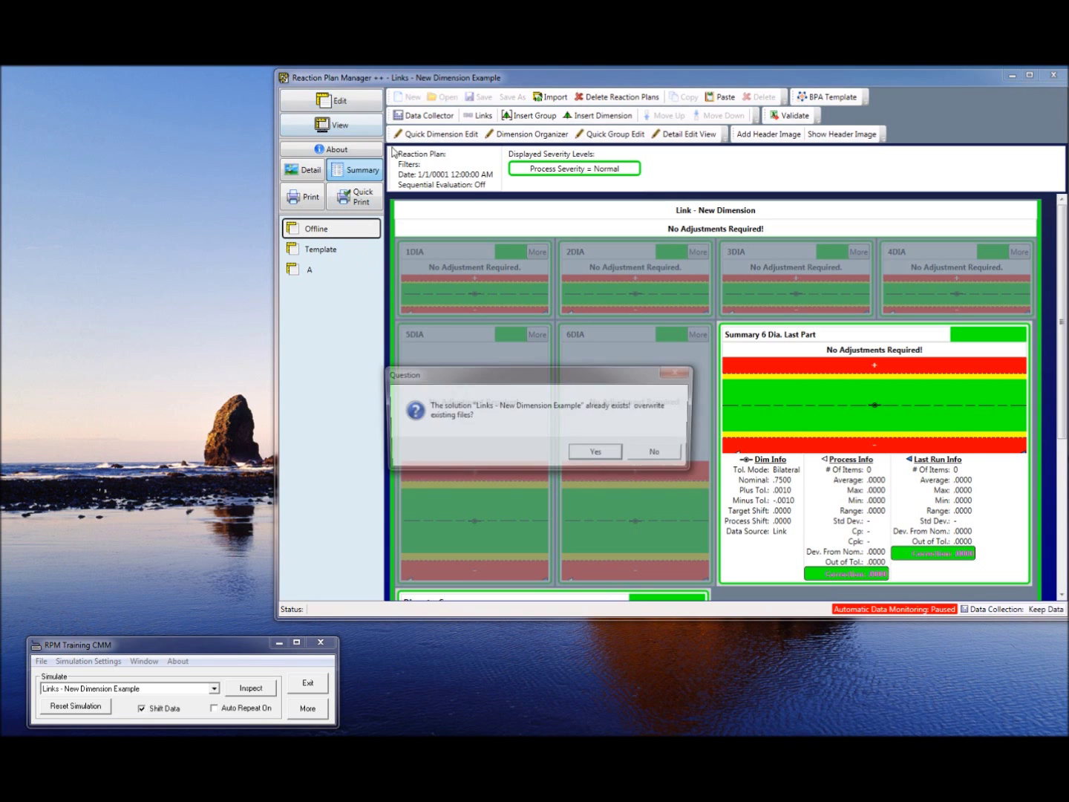
pyautogui.click(595, 453)
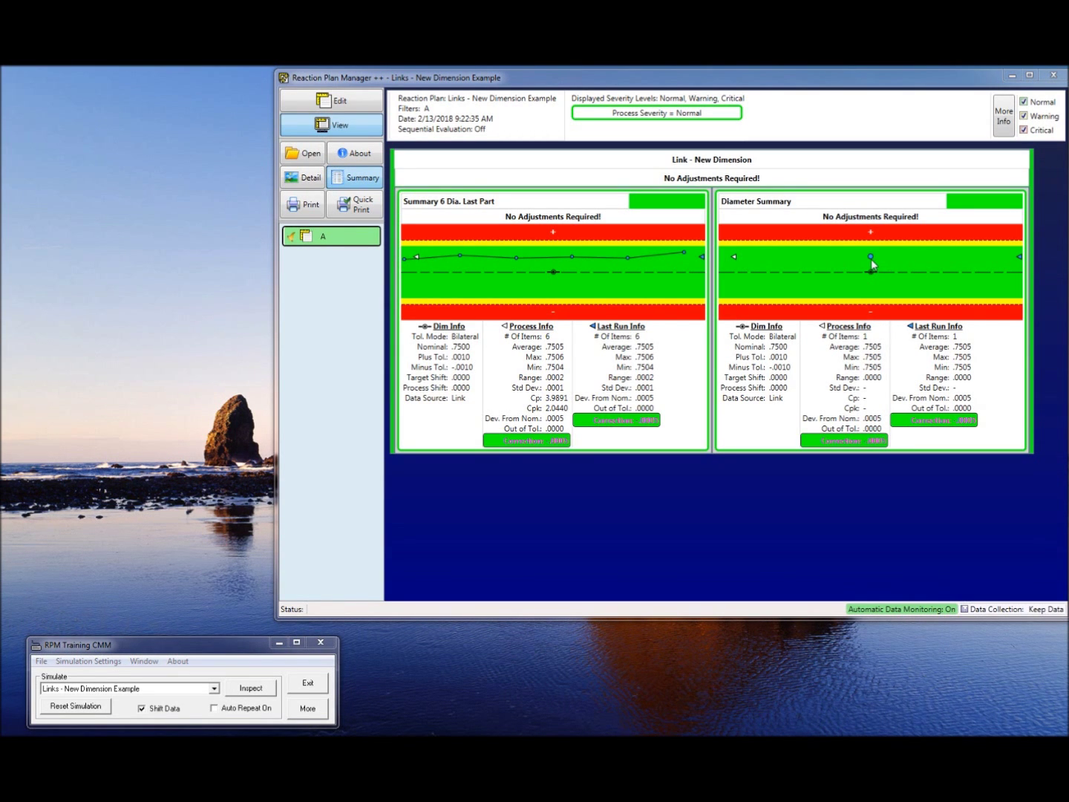
# Check the Diameter Summary point's actual value, and run three more simulated inspections.
pyautogui.moveTo(874, 263)
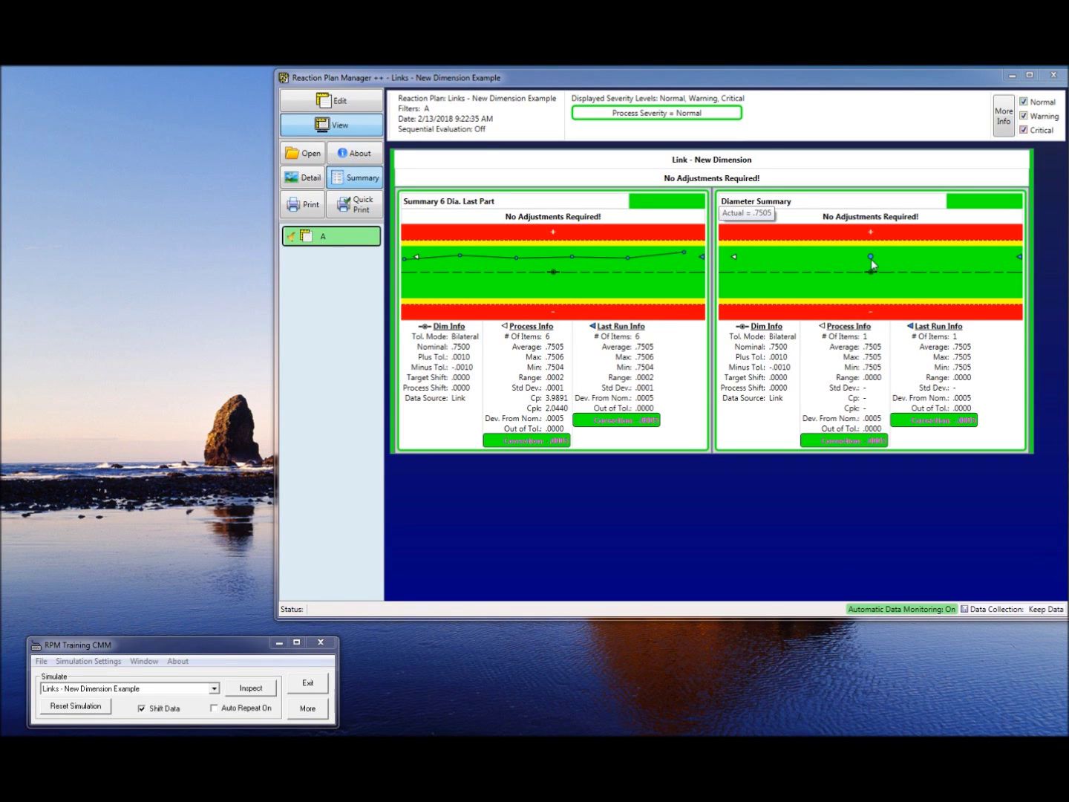
pyautogui.click(264, 692)
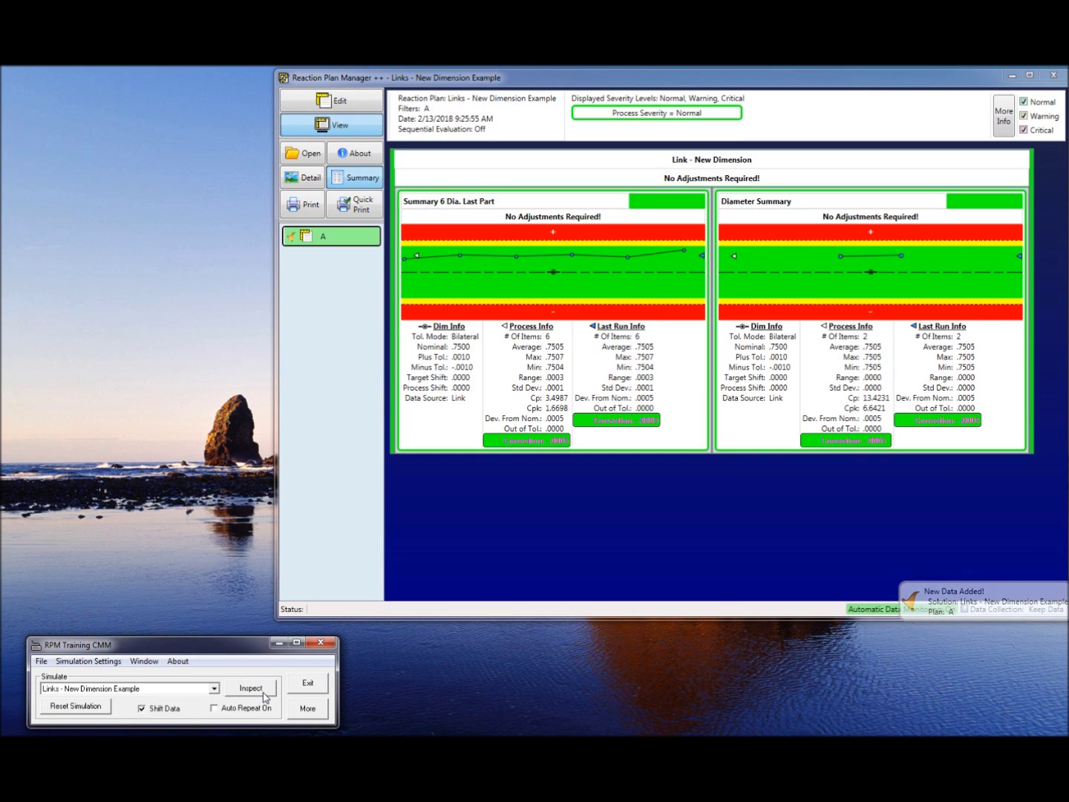
pyautogui.click(263, 693)
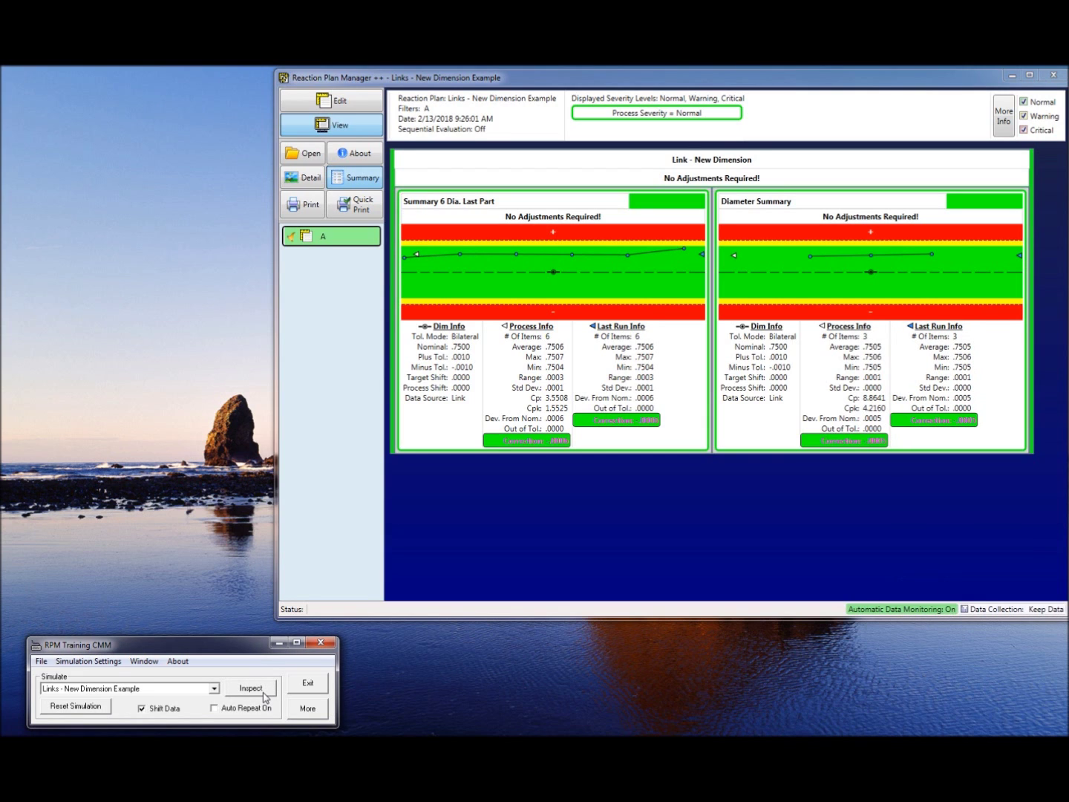
pyautogui.click(265, 692)
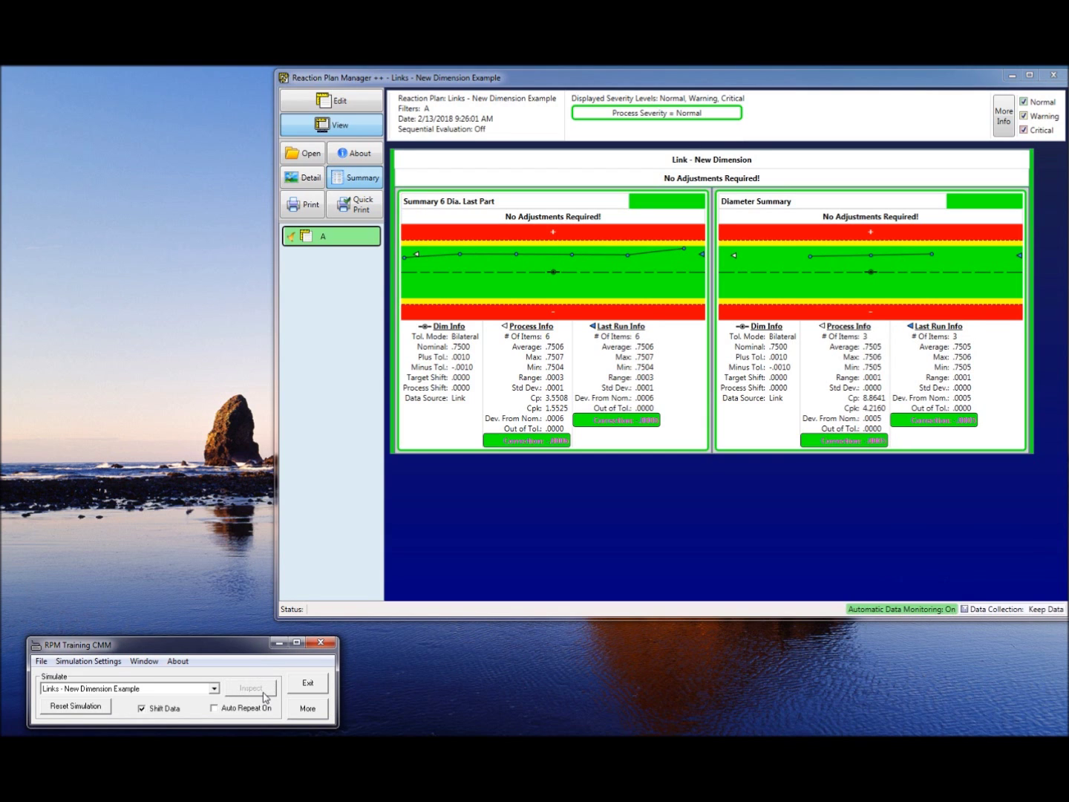